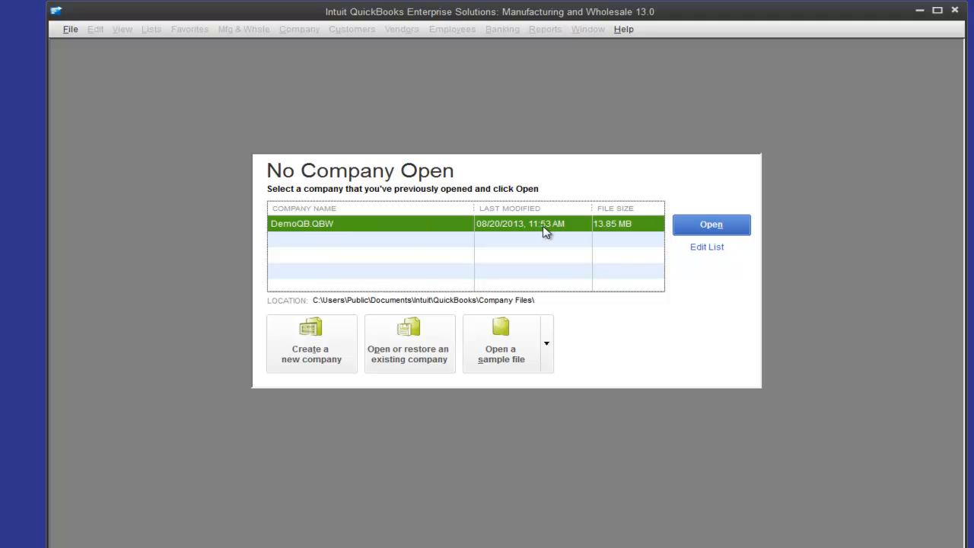
pyautogui.click(707, 248)
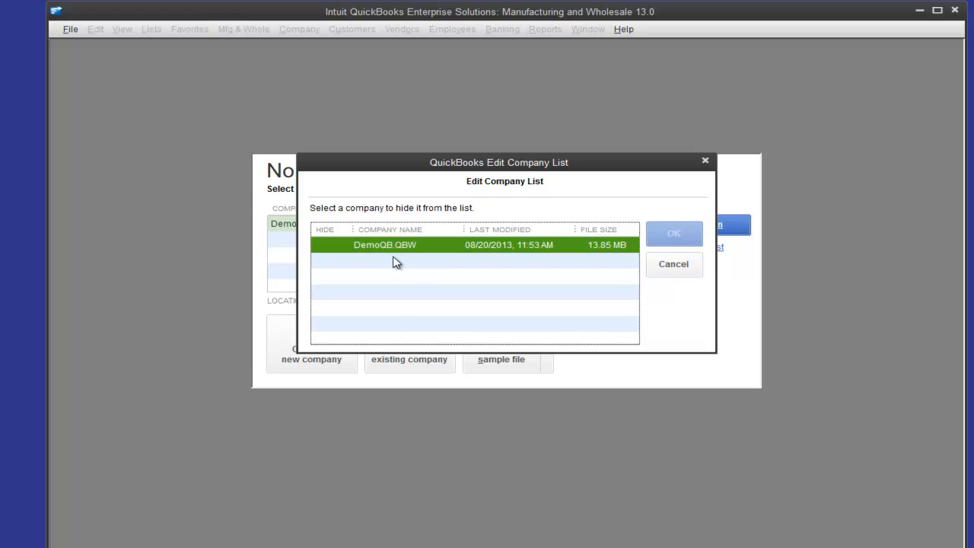
pyautogui.click(331, 251)
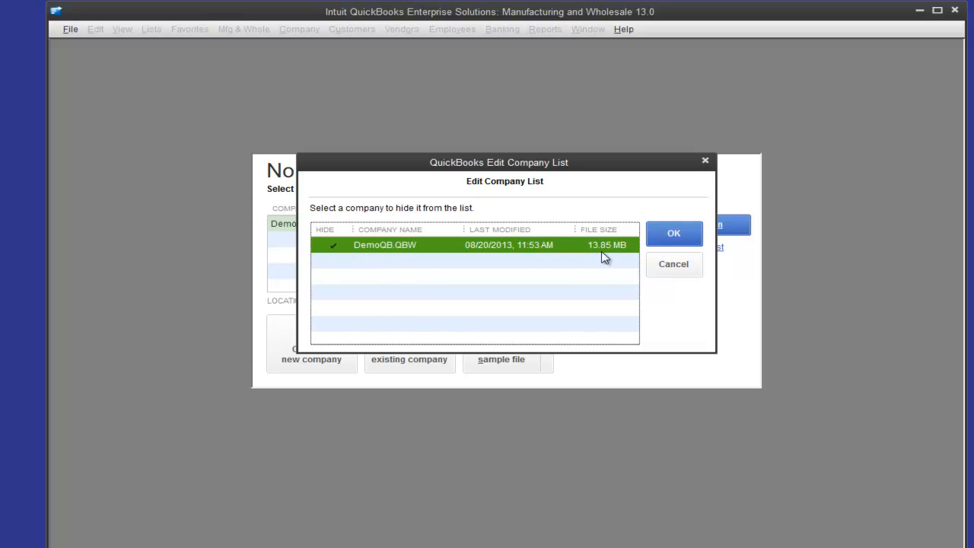
pyautogui.click(332, 249)
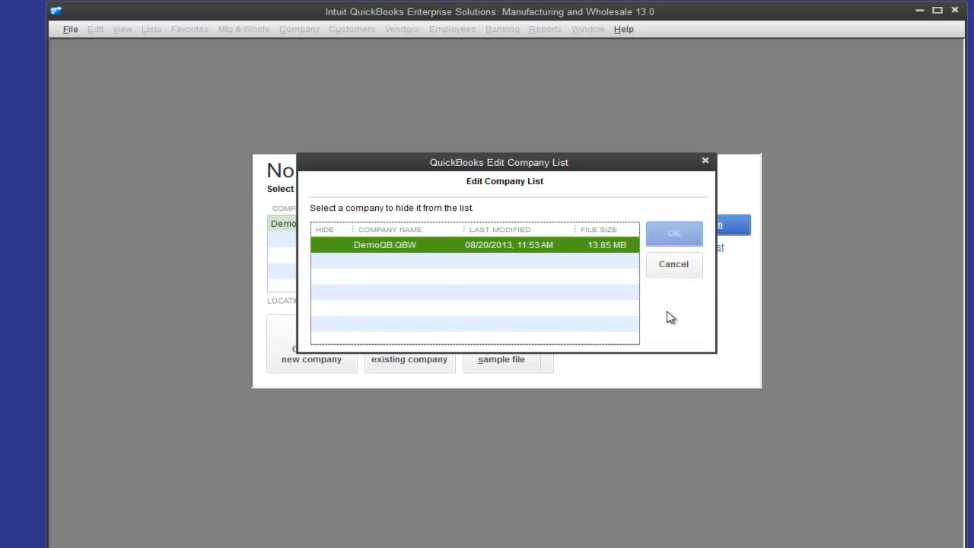
pyautogui.click(662, 265)
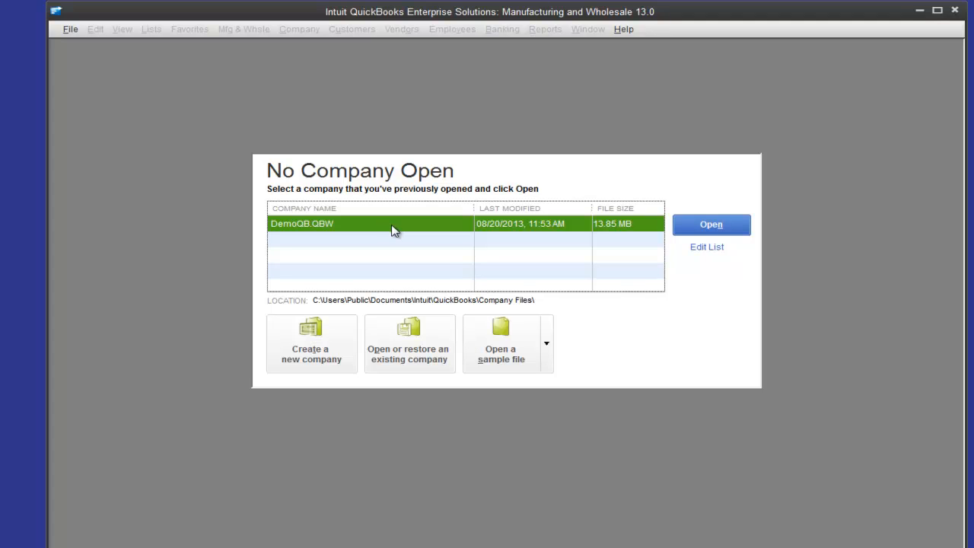
# - Open the DemoQB.QBW company file
pyautogui.click(708, 225)
pyautogui.press('Return')
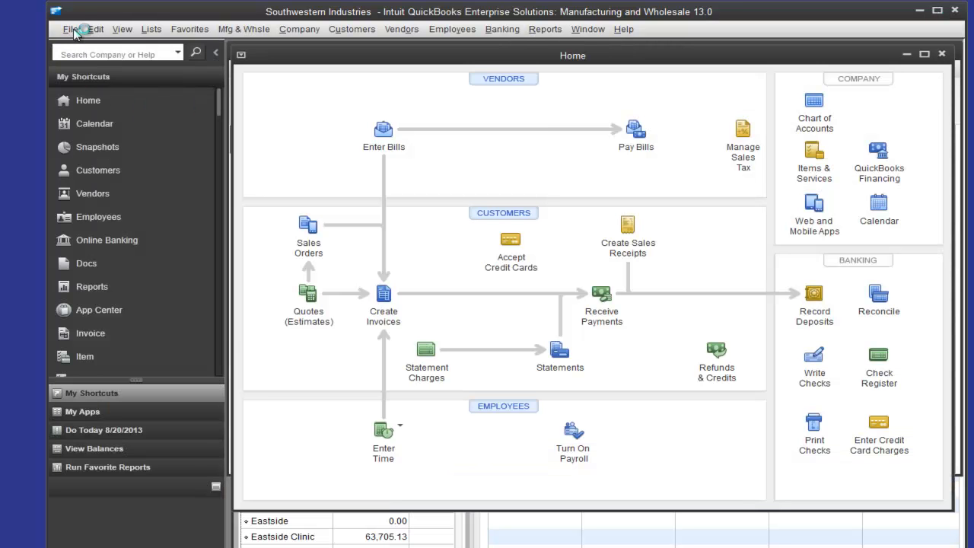
# - Open the company-wide preferences for Integrated Applications
pyautogui.click(72, 30)
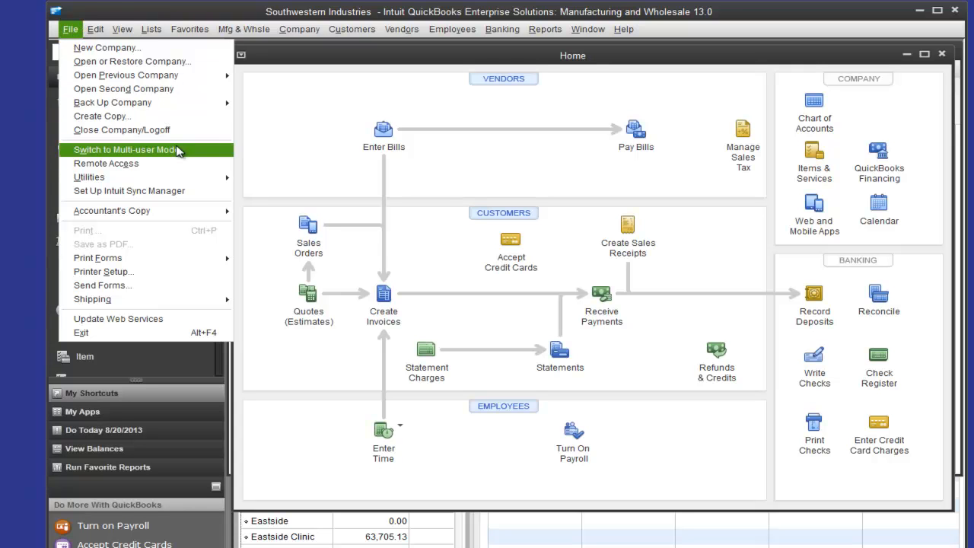
pyautogui.moveTo(95, 31)
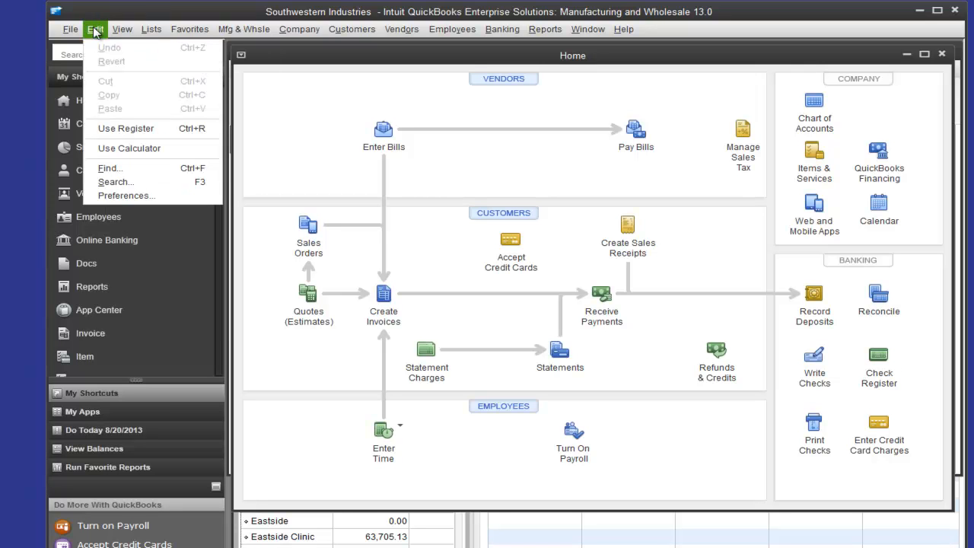
pyautogui.click(168, 198)
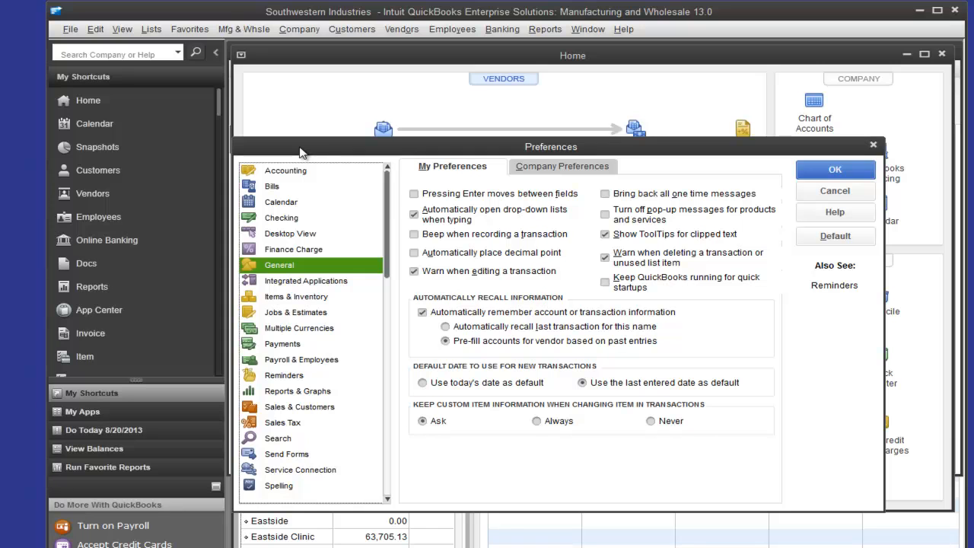
pyautogui.click(296, 283)
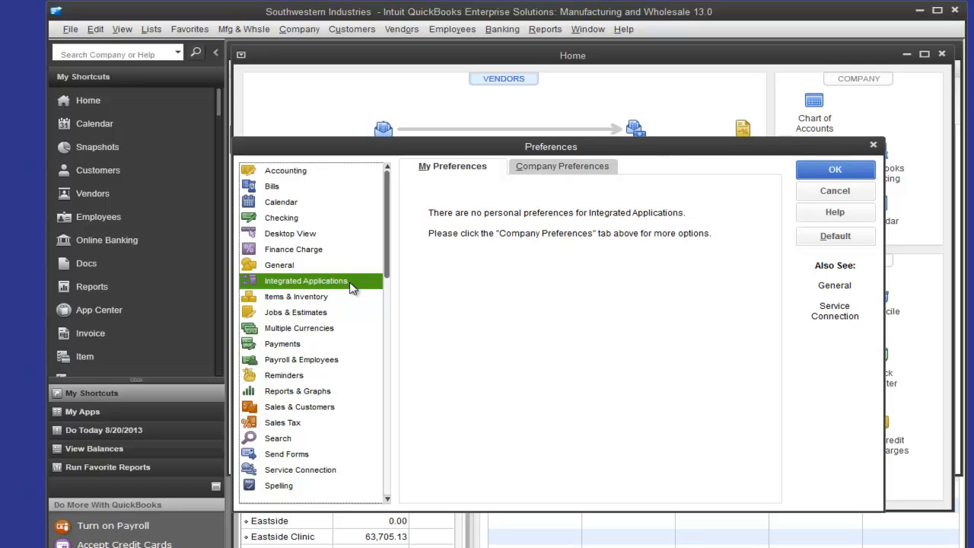
pyautogui.click(583, 169)
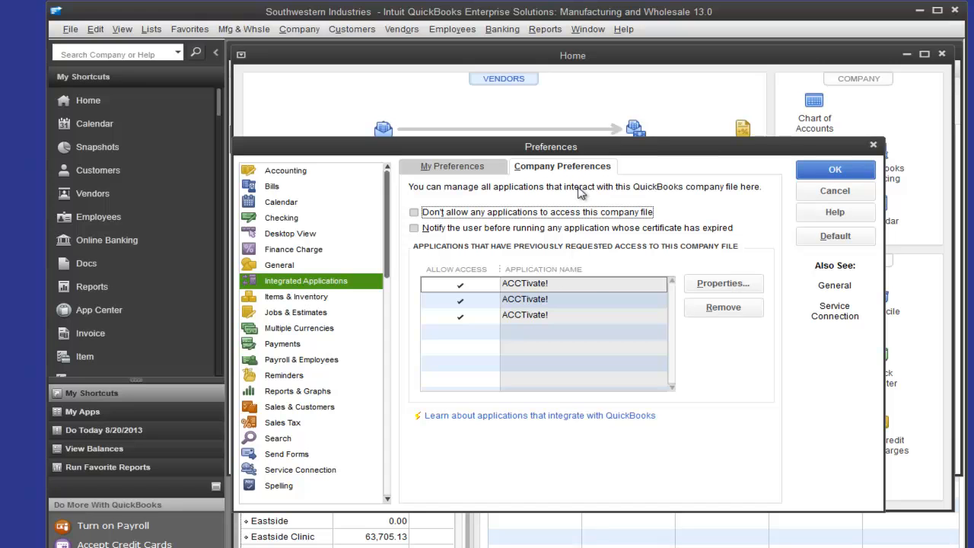
# - Remove the duplicate ACCTivate! entries from the applications that have requested access, keeping a single one
pyautogui.click(623, 288)
pyautogui.click(719, 309)
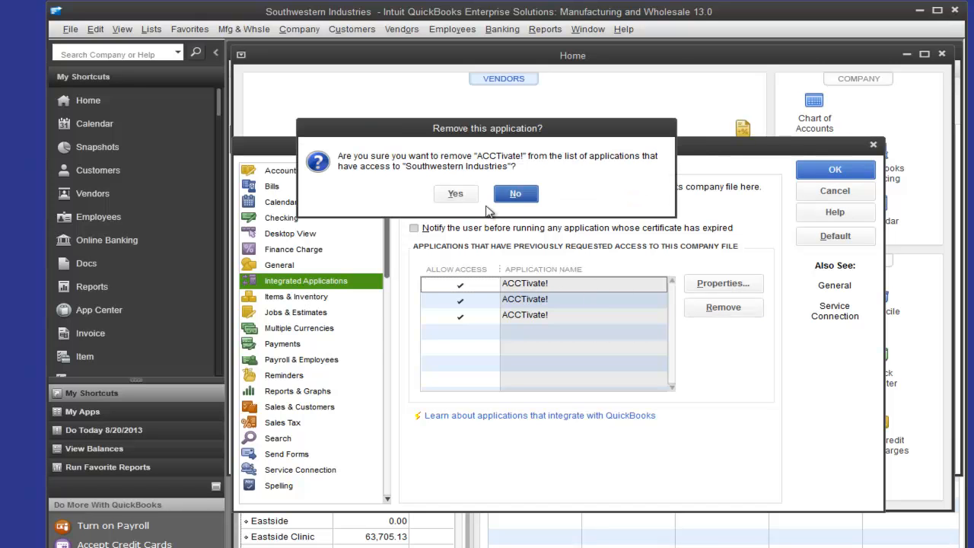
pyautogui.click(455, 194)
pyautogui.press('Return')
pyautogui.click(455, 194)
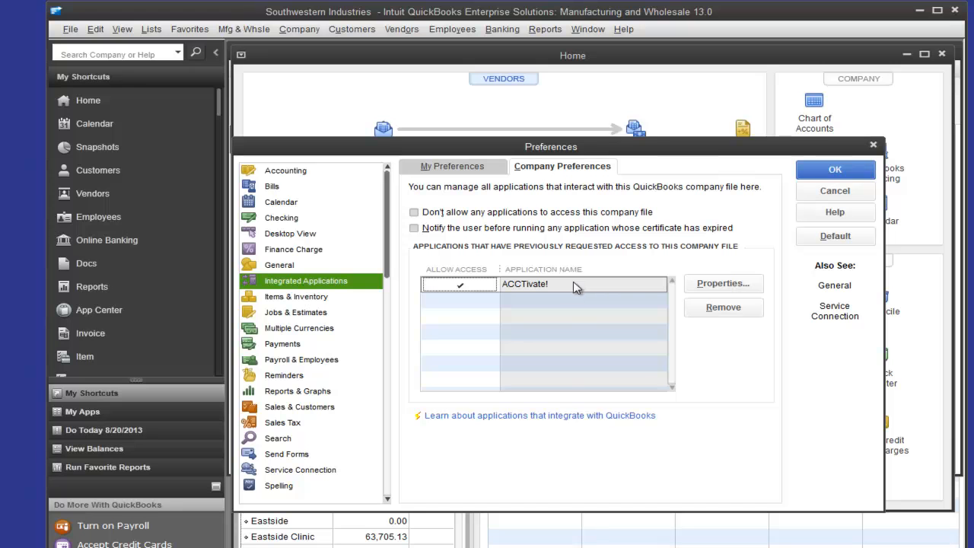
# - Open the properties of the remaining ACCTivate! entry and review its access rights and developer details
pyautogui.click(727, 289)
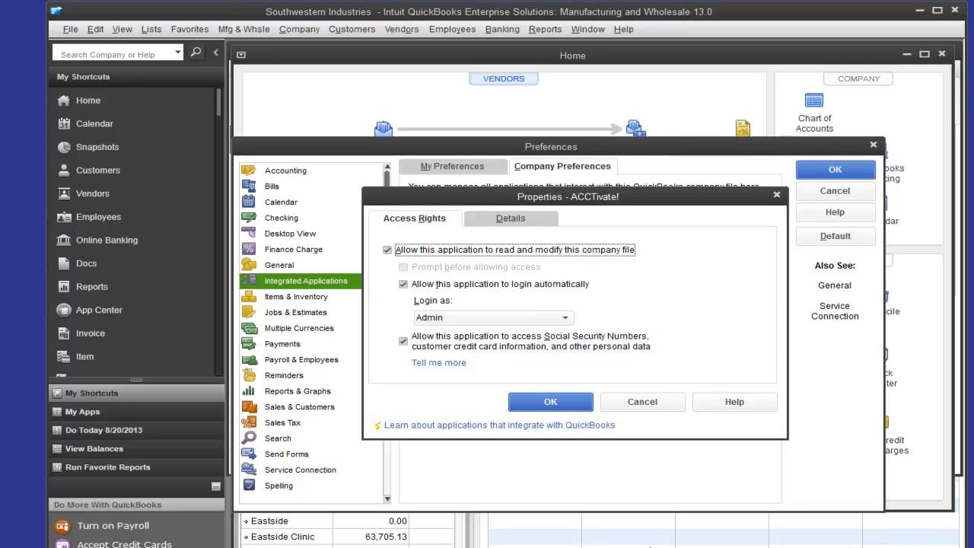
pyautogui.click(494, 222)
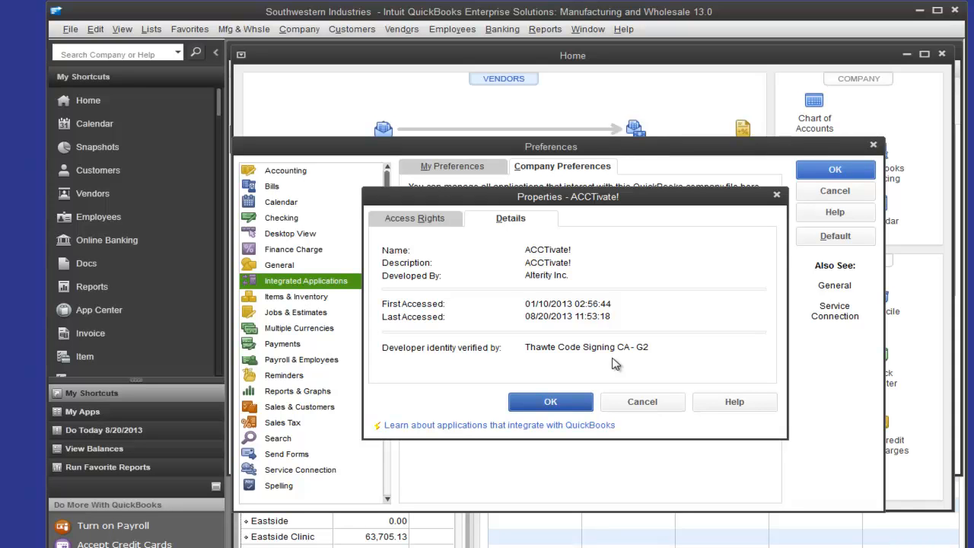
pyautogui.click(431, 220)
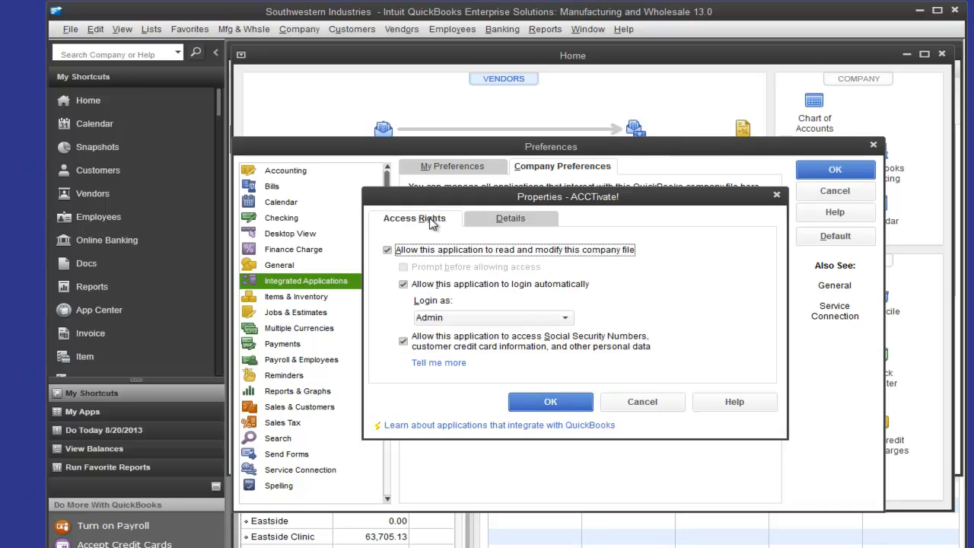
# - Let ACCTivate! read and modify the company file, log in automatically as Admin and access personal data, and save the preferences
pyautogui.click(388, 251)
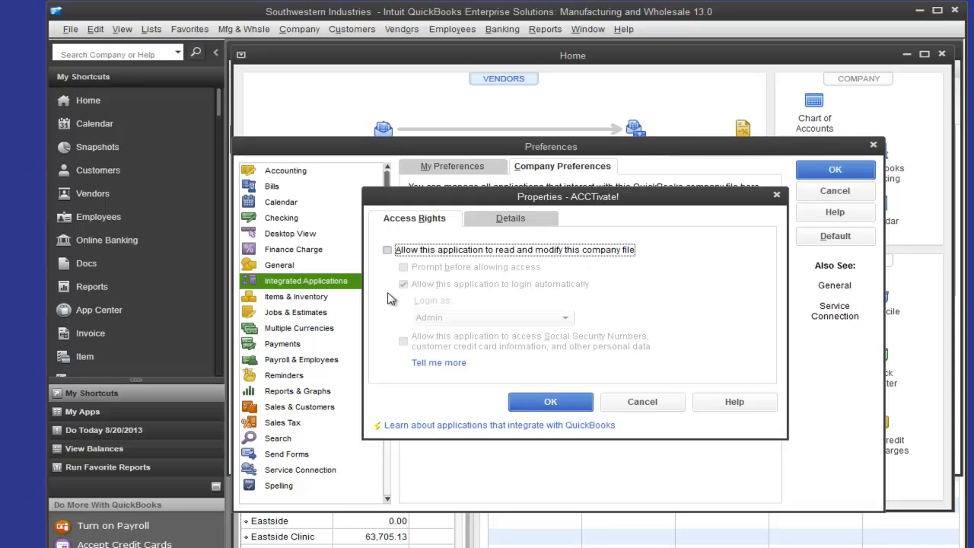
pyautogui.click(387, 251)
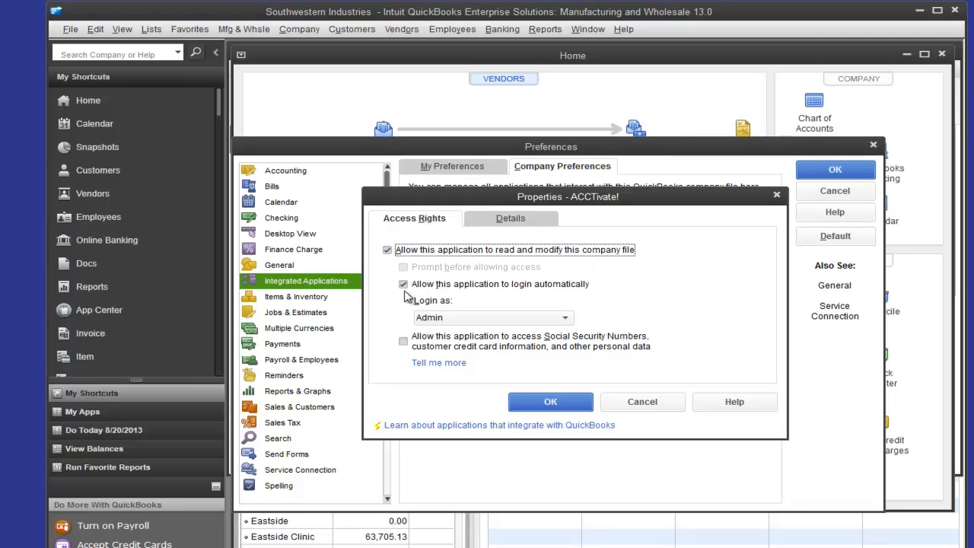
pyautogui.click(564, 318)
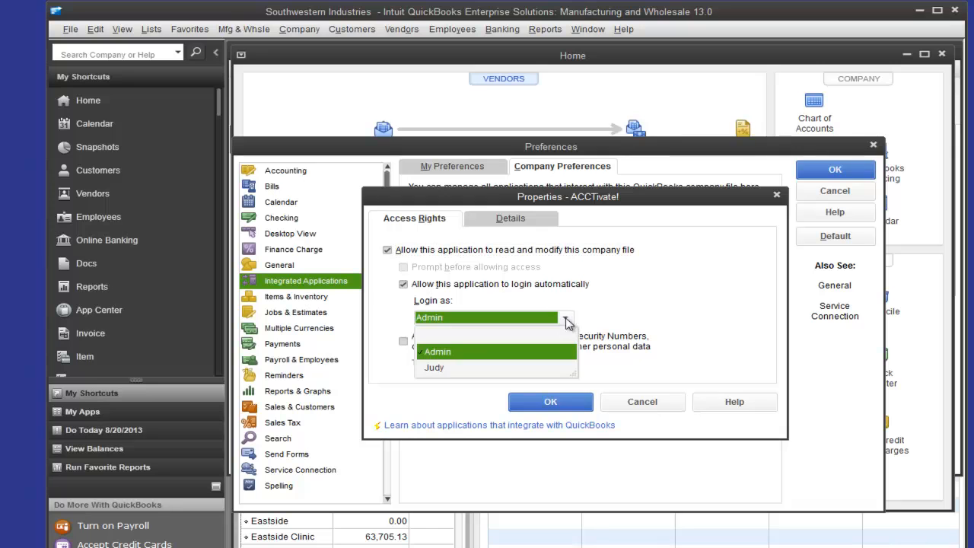
pyautogui.click(449, 368)
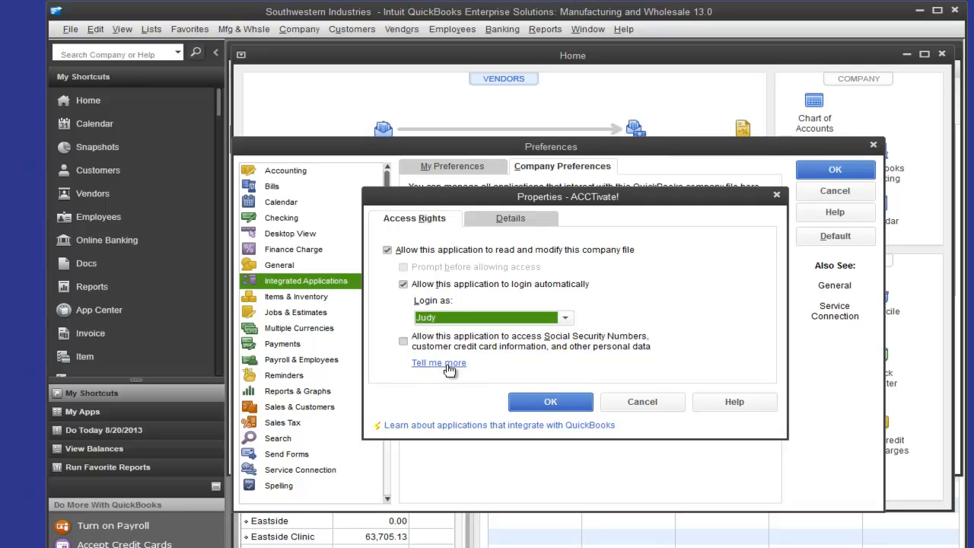
pyautogui.click(460, 320)
pyautogui.click(404, 344)
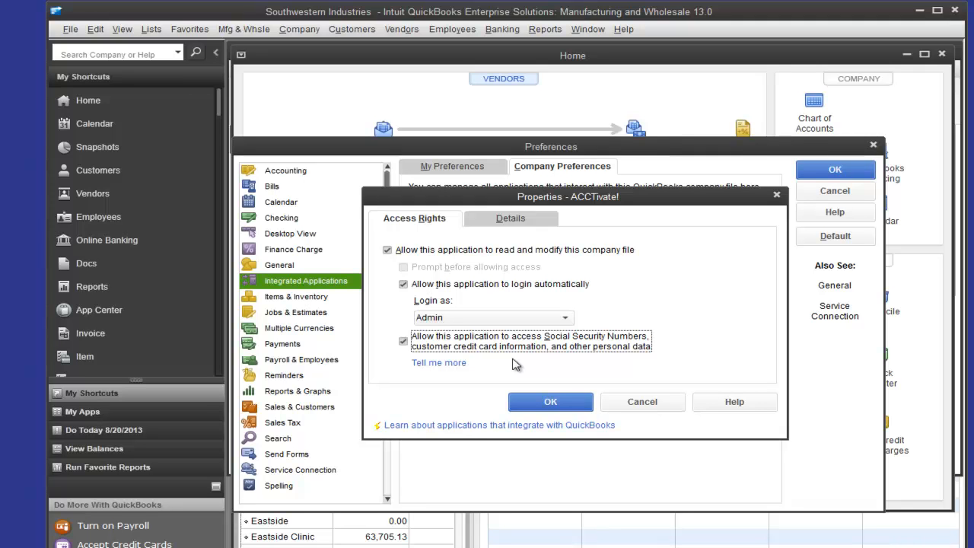
pyautogui.click(548, 402)
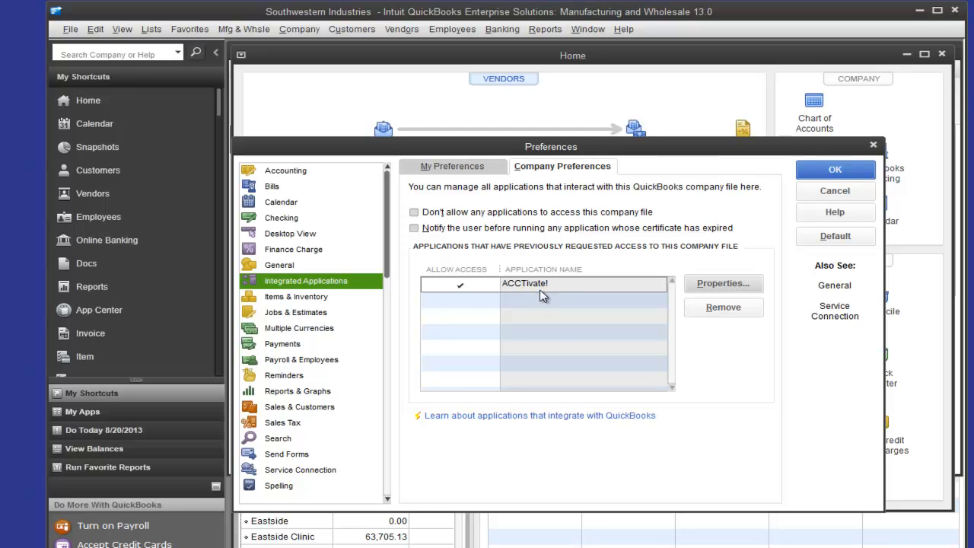
pyautogui.click(834, 171)
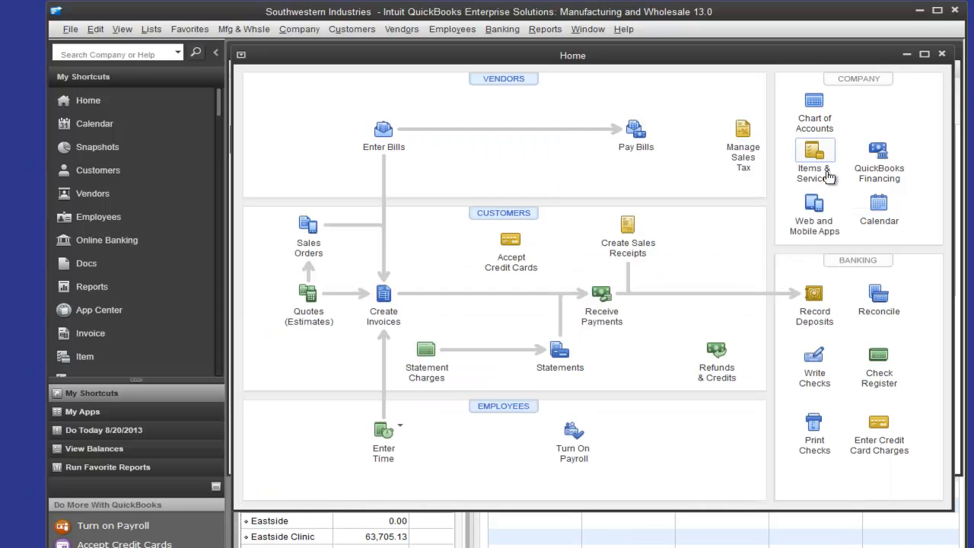
# - Start a new company user named ACCTivate and enter and confirm the user's password
pyautogui.click(297, 35)
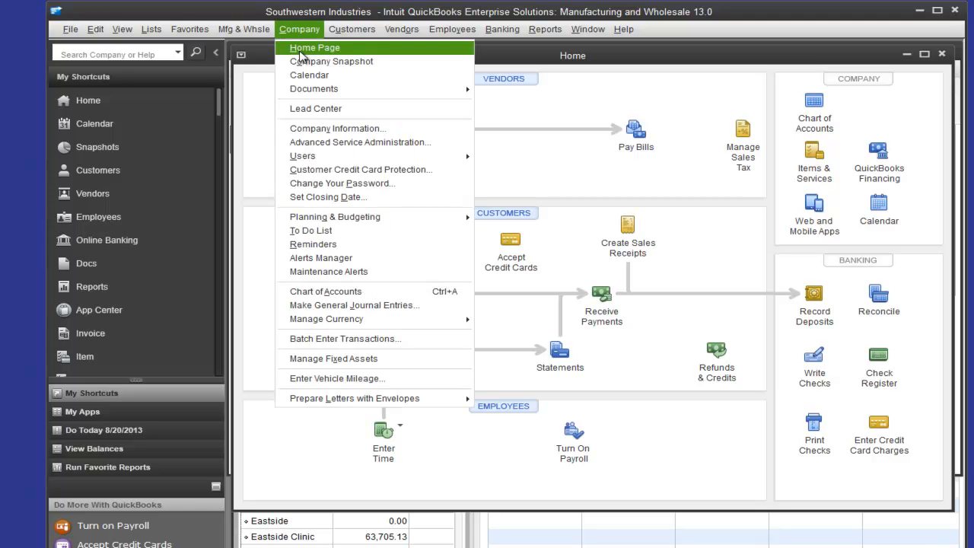
pyautogui.moveTo(310, 156)
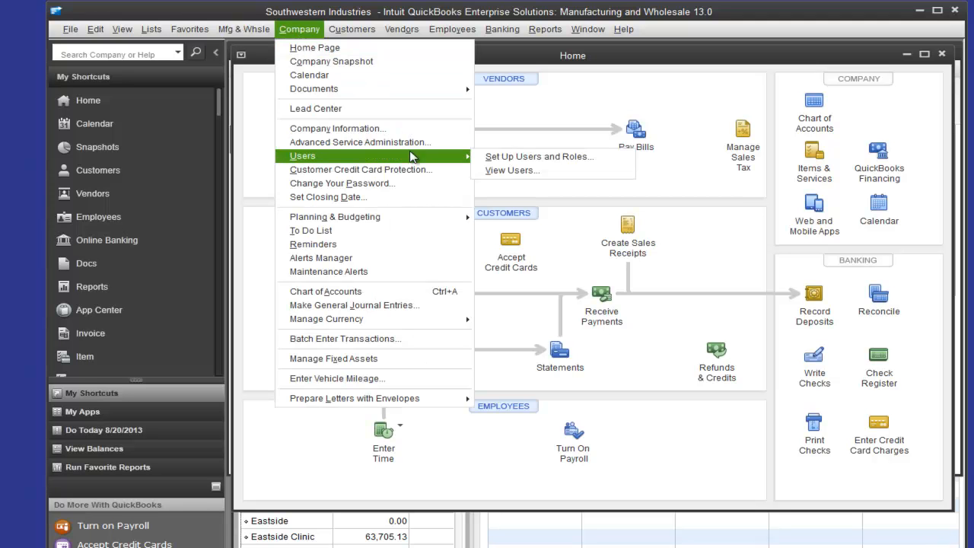
pyautogui.click(559, 158)
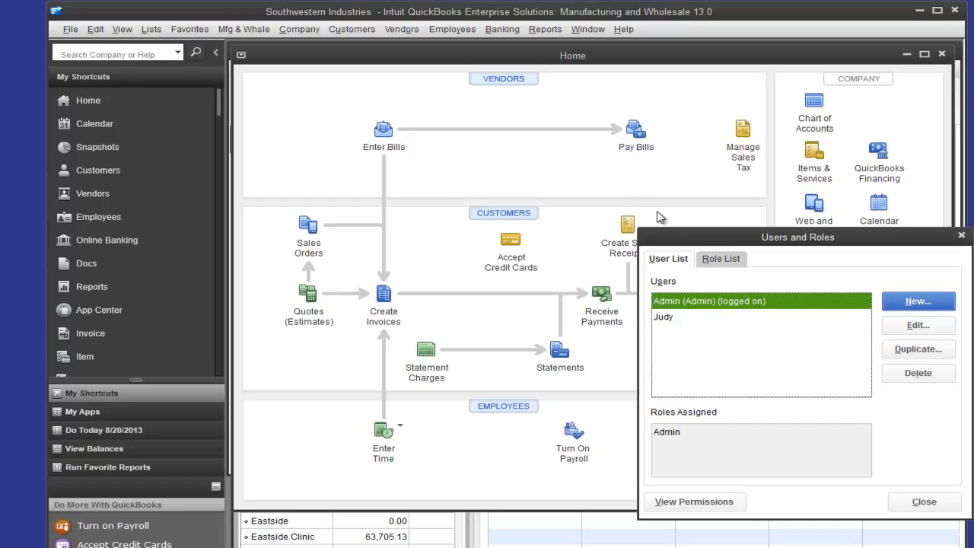
pyautogui.click(943, 302)
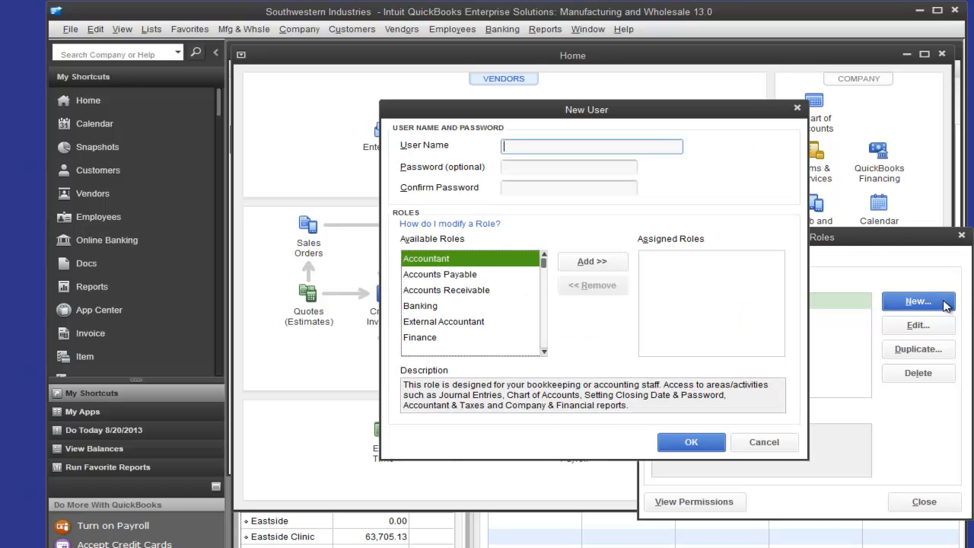
pyautogui.write('ACCTivate')
pyautogui.press('Tab')
pyautogui.write('*****')
pyautogui.press('Tab')
pyautogui.write('*****')
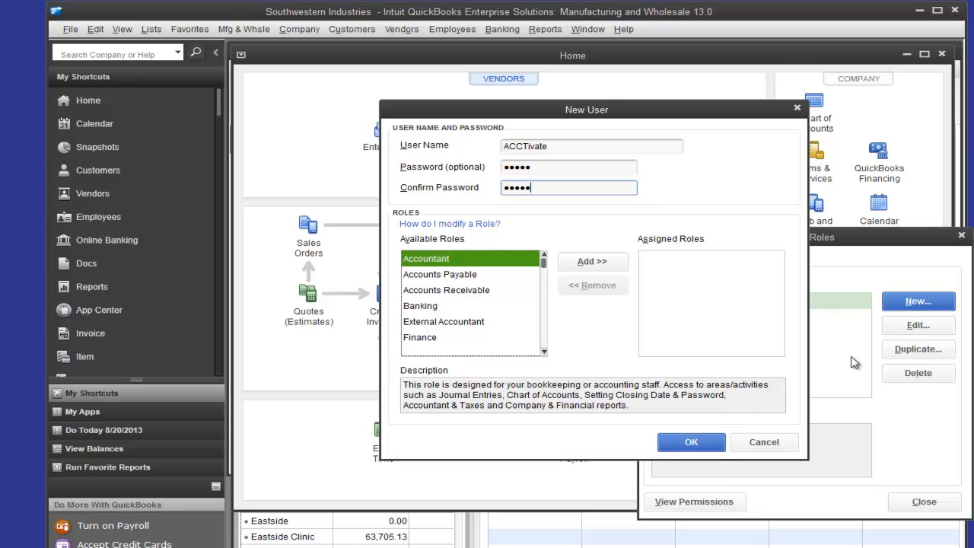
# - Assign every available role from Accountant through Time Tracking to the new user, leaving out View-Only
pyautogui.click(452, 327)
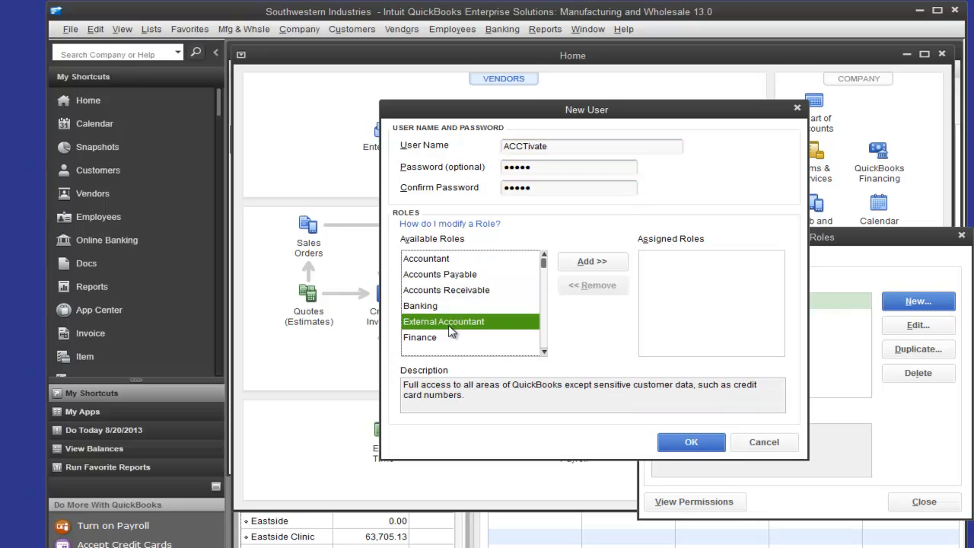
pyautogui.click(461, 258)
pyautogui.click(588, 264)
pyautogui.click(588, 263)
pyautogui.click(588, 264)
pyautogui.click(588, 263)
pyautogui.click(588, 263)
pyautogui.click(589, 262)
pyautogui.click(589, 261)
pyautogui.click(589, 262)
pyautogui.click(590, 261)
pyautogui.click(590, 262)
pyautogui.click(589, 261)
pyautogui.click(590, 262)
pyautogui.click(590, 262)
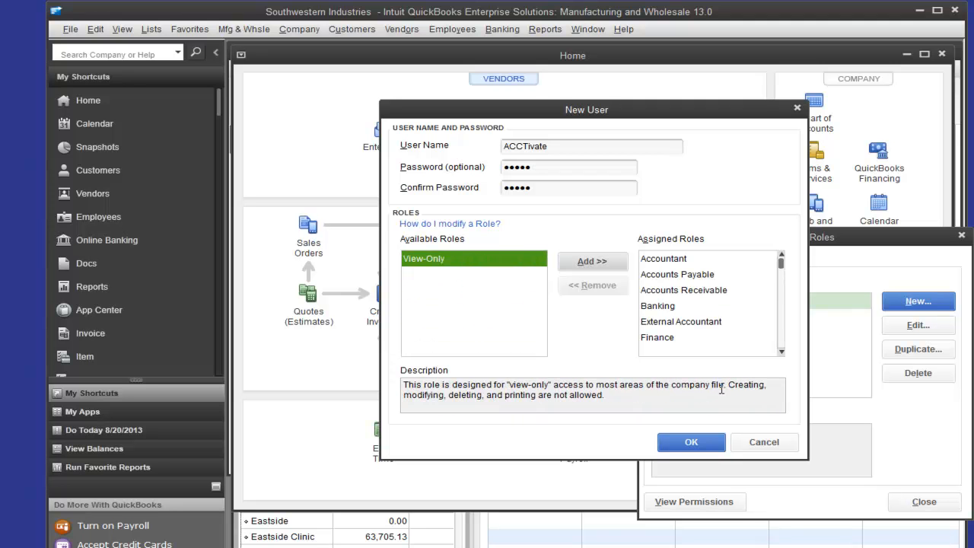
# - Remove the Payroll Processor, Time Tracking and Payroll Manager roles from the new user's assigned roles
pyautogui.click(674, 304)
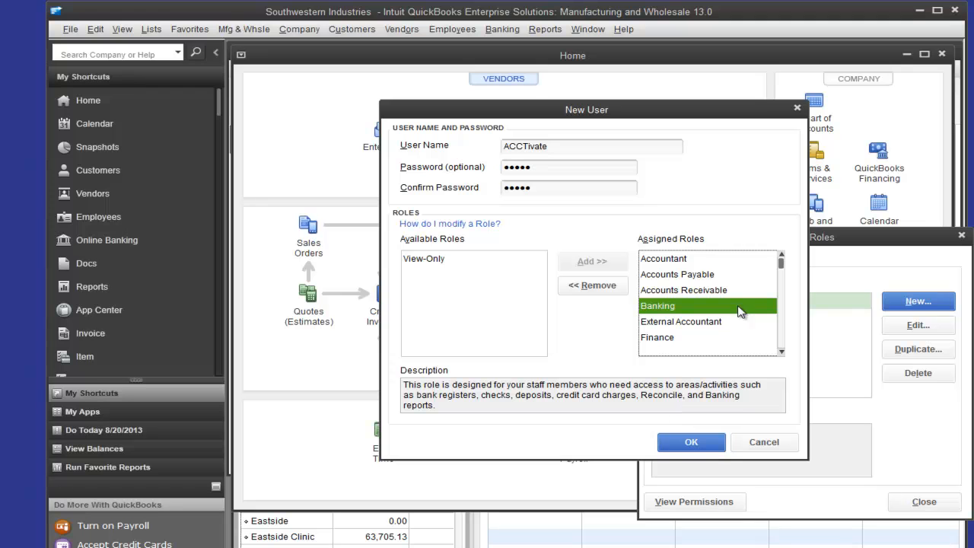
pyautogui.click(781, 344)
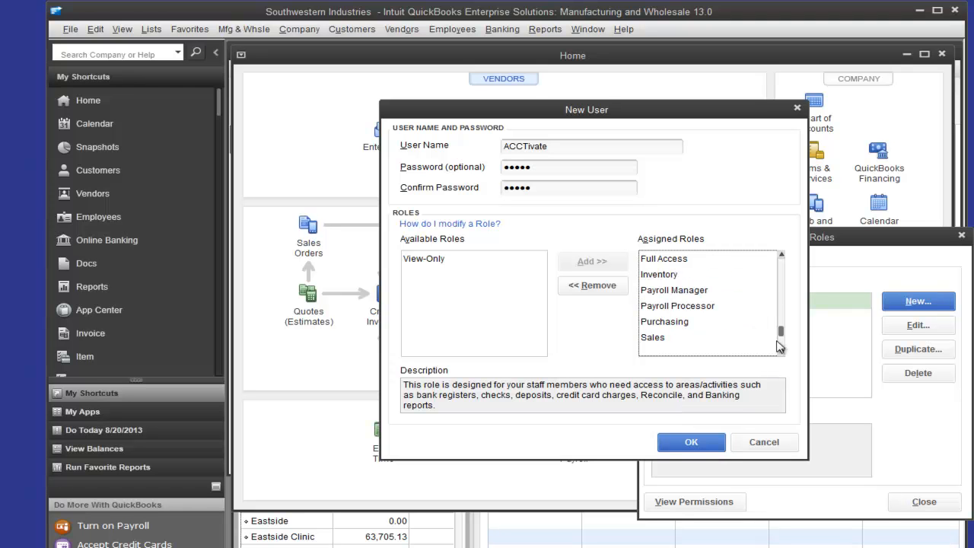
pyautogui.click(683, 292)
pyautogui.click(678, 308)
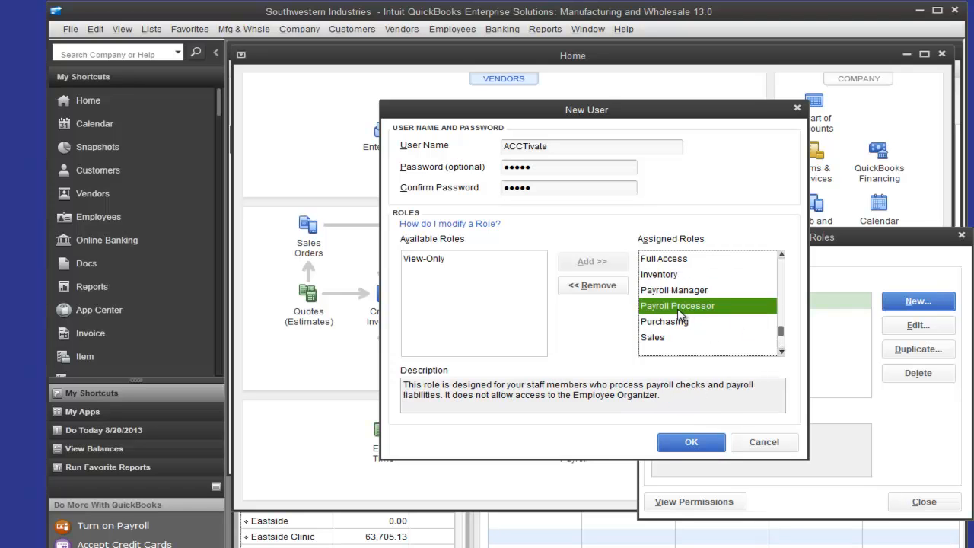
pyautogui.click(598, 286)
pyautogui.click(671, 339)
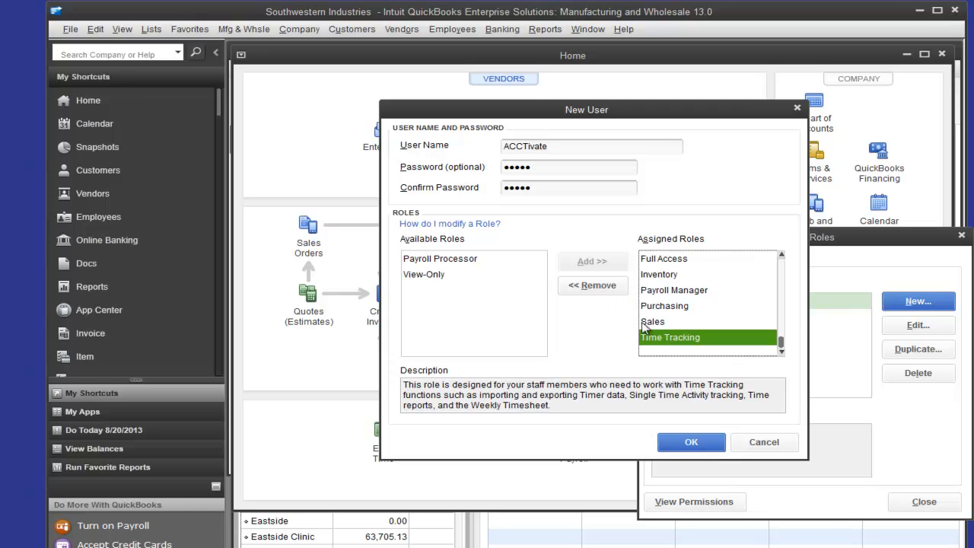
pyautogui.click(609, 293)
pyautogui.click(668, 306)
pyautogui.click(593, 285)
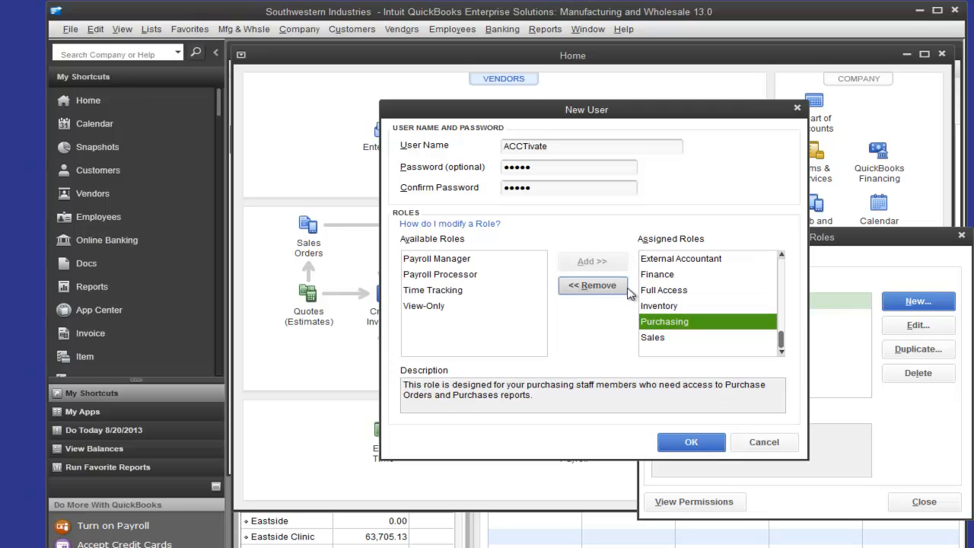
pyautogui.click(673, 276)
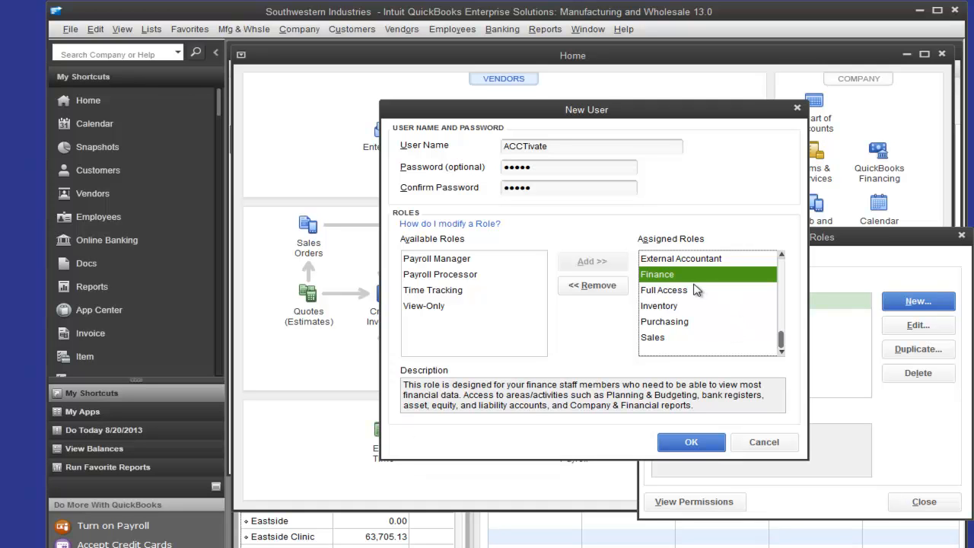
# - Check the new user's assigned roles, save the ACCTivate user and close the user and role management window
pyautogui.scroll(1, 696, 290)
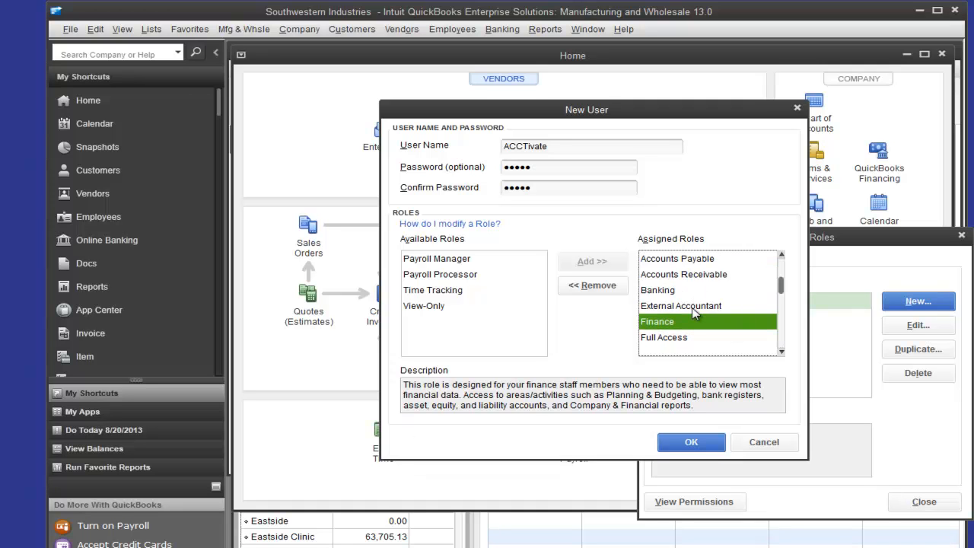
pyautogui.scroll(1, 694, 314)
pyautogui.click(692, 442)
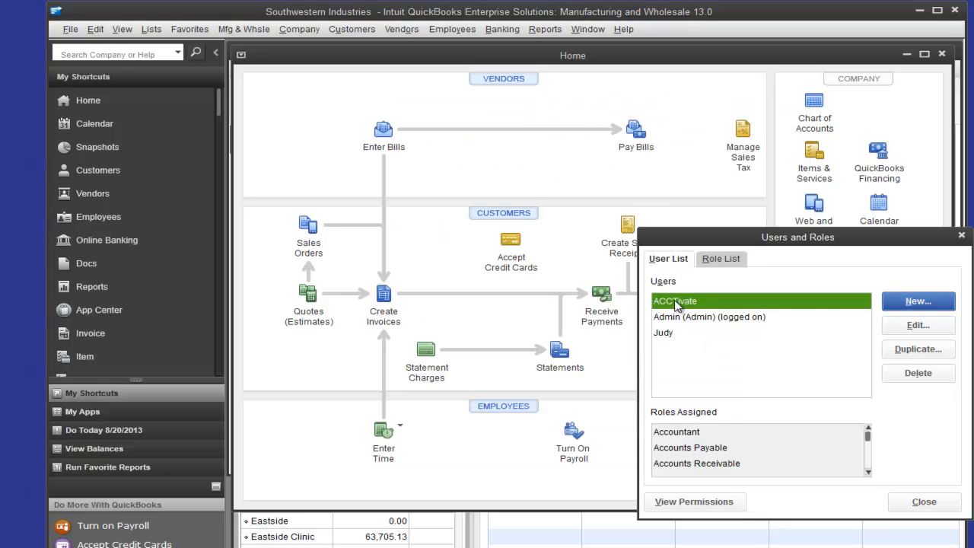
pyautogui.click(911, 506)
# - Review ACCTivate!'s access properties in the company preferences for integrated applications, and close the preferences
pyautogui.click(95, 29)
pyautogui.click(141, 196)
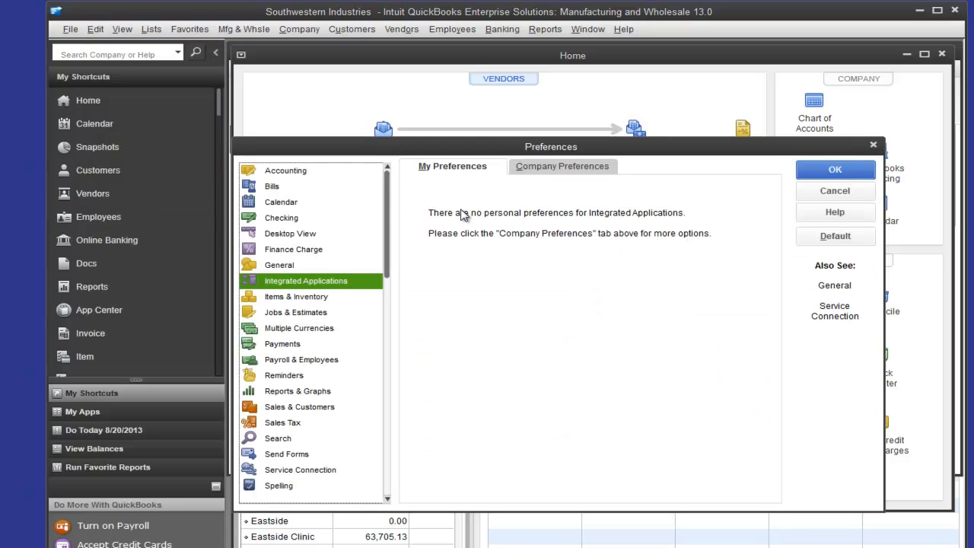
pyautogui.click(536, 169)
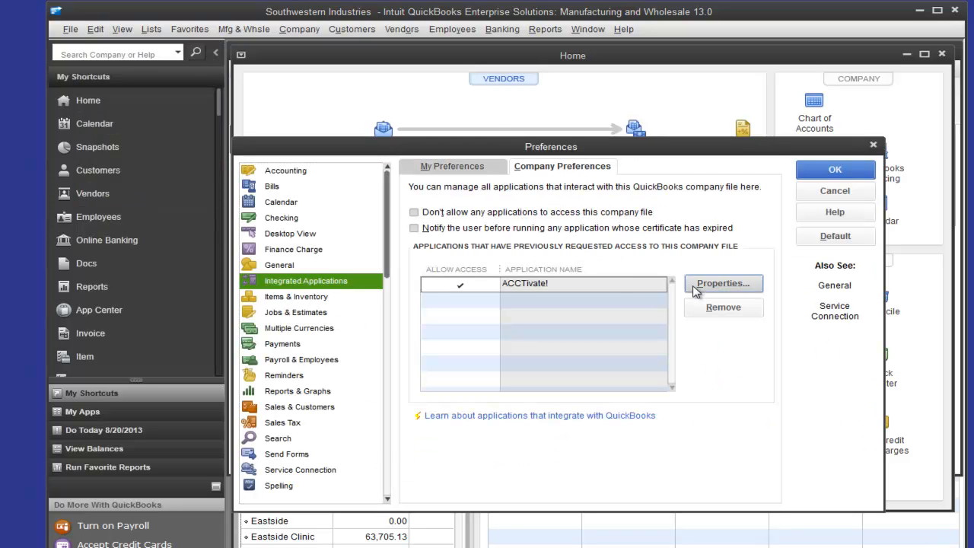
pyautogui.click(715, 283)
pyautogui.click(554, 403)
pyautogui.click(816, 177)
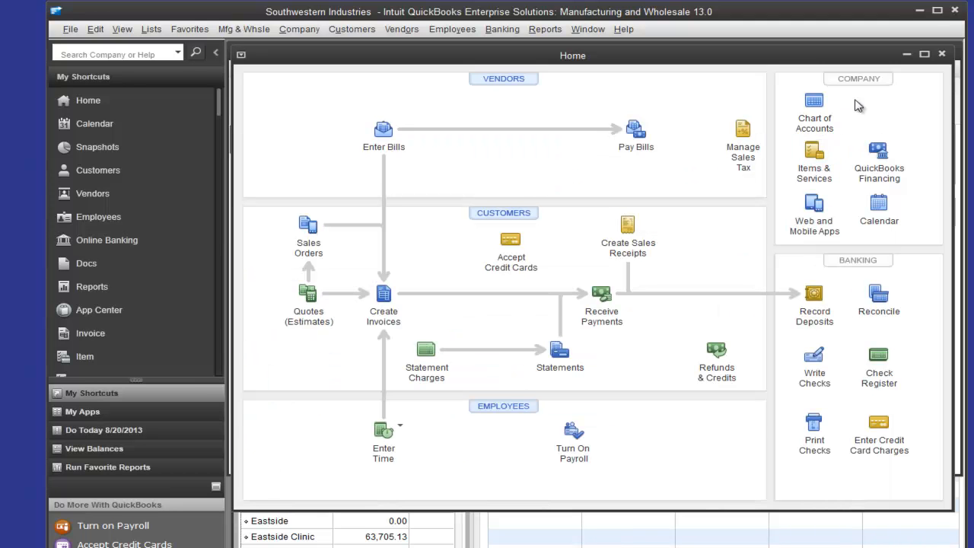
# - Maximize the Home window, switch to ACCTivate!, enter the logon password for Southwestern Industries and maximize the ACCTivate! window
pyautogui.click(924, 53)
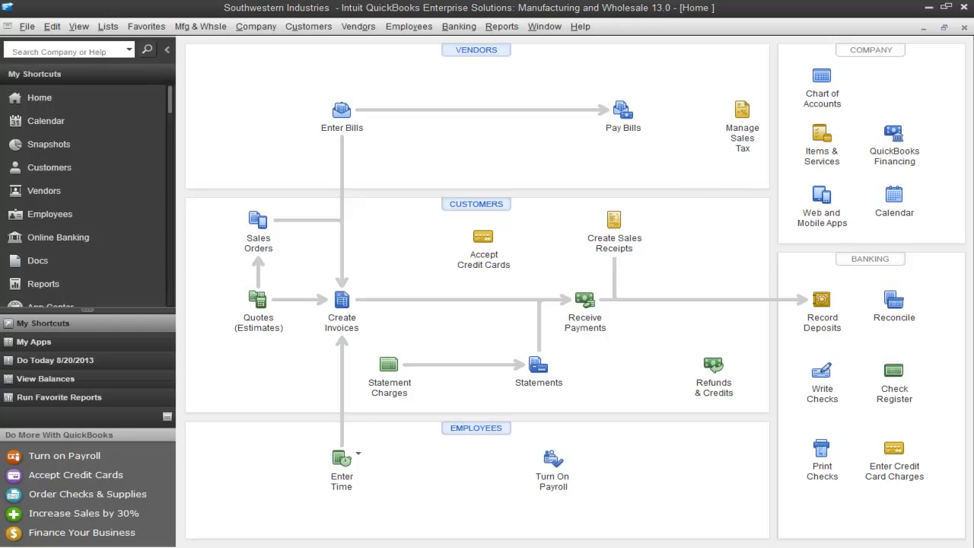
pyautogui.write('sys')
pyautogui.press('Return')
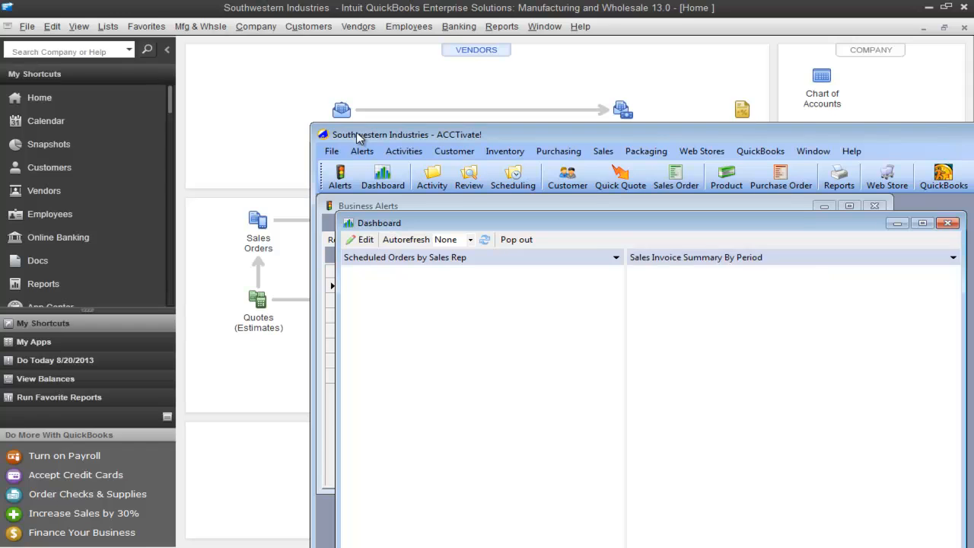
pyautogui.doubleClick(356, 134)
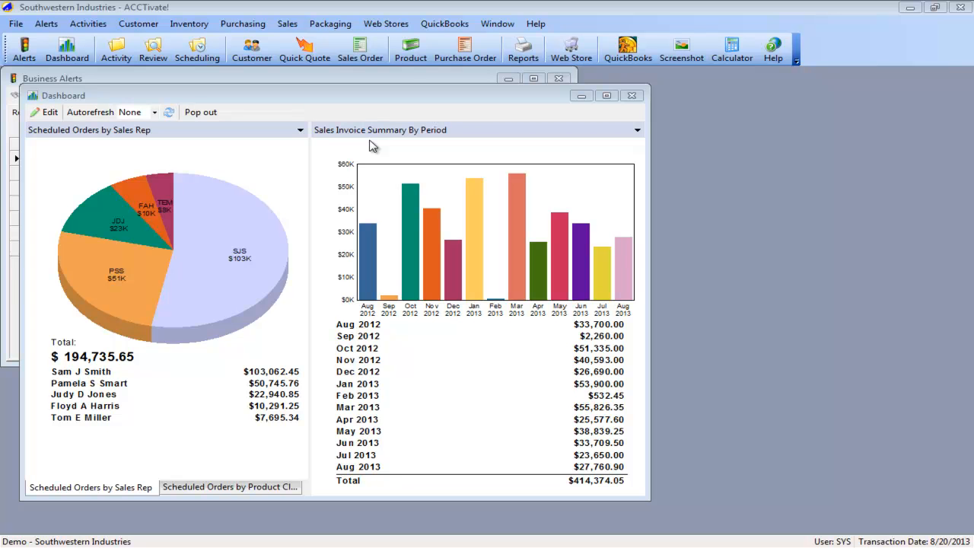
# - Run a full synchronization with QuickBooks for customers, vendors and their invoices, covering changes since the last synchronization
pyautogui.click(444, 24)
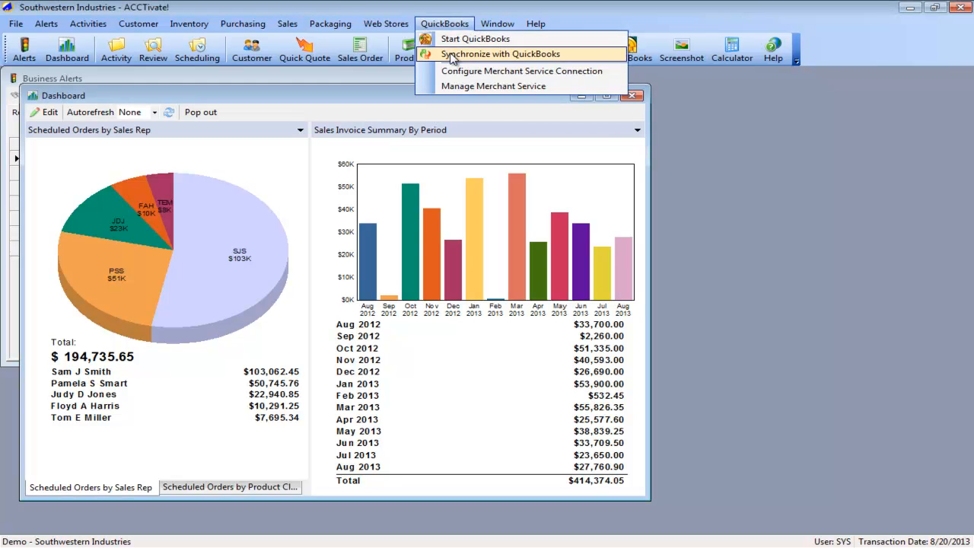
pyautogui.click(453, 53)
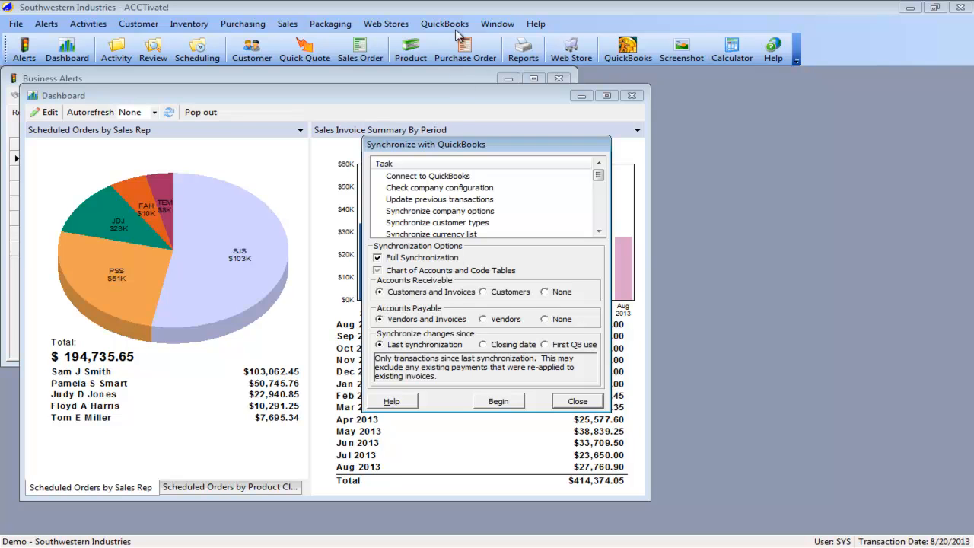
pyautogui.click(498, 404)
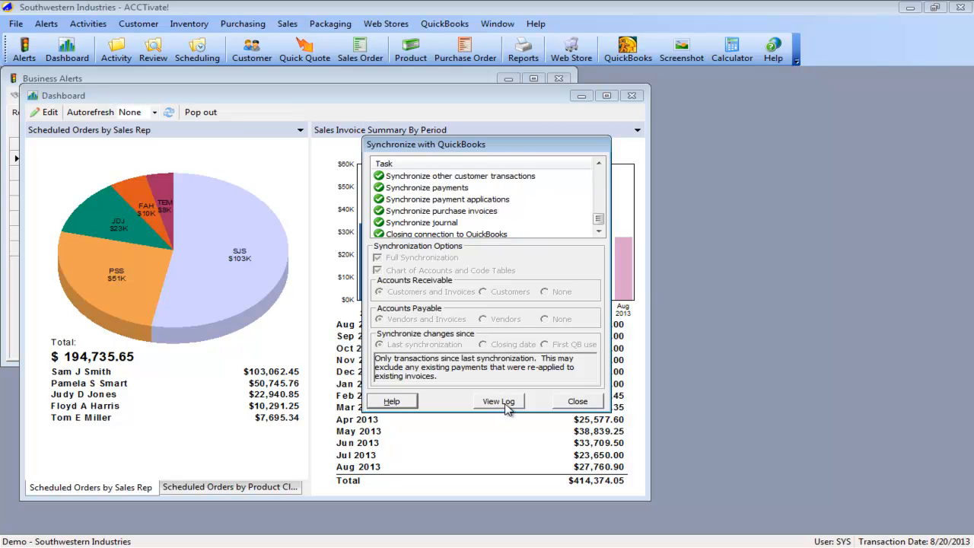
# - Read the log entries of the full synchronization, and close the log and the synchronization dialog
pyautogui.click(505, 405)
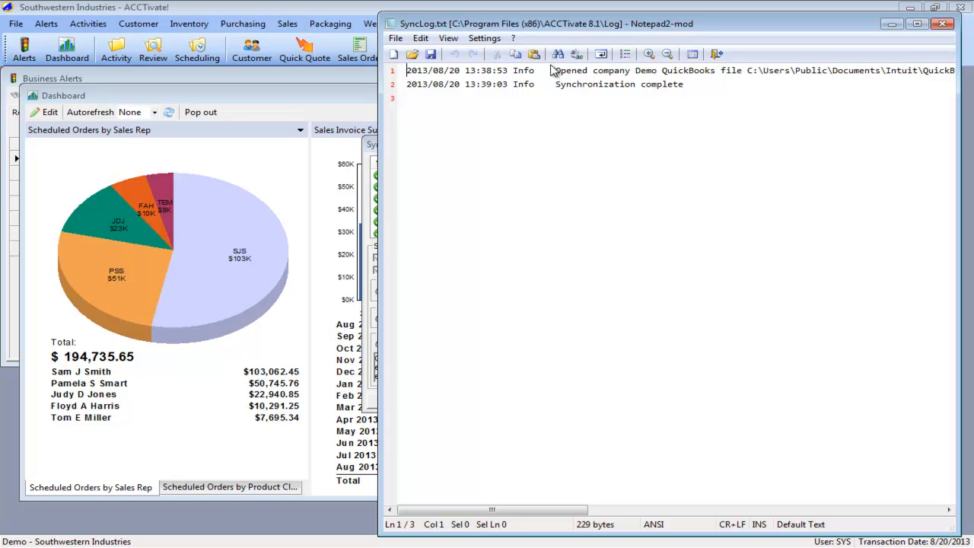
pyautogui.moveTo(492, 71); pyautogui.dragTo(750, 72)
pyautogui.click(751, 71)
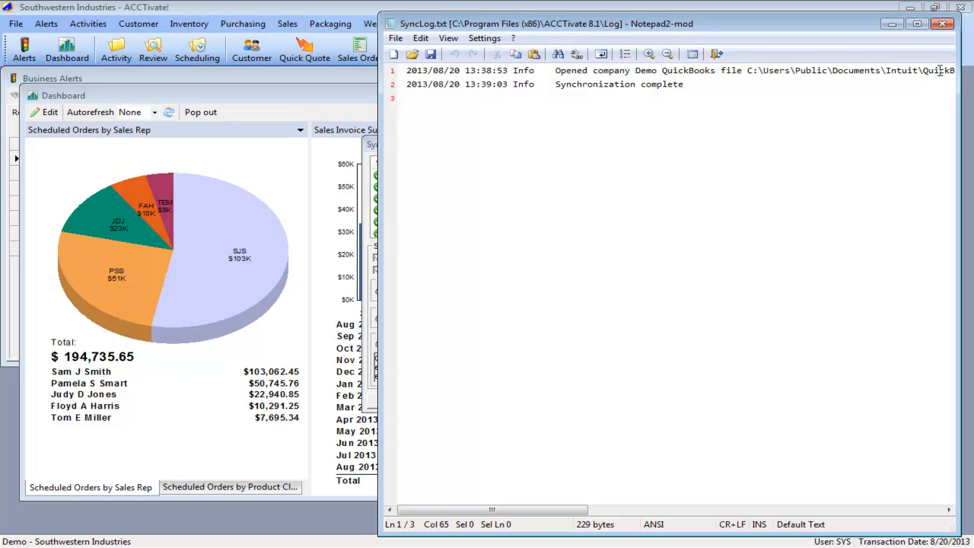
pyautogui.moveTo(427, 84); pyautogui.dragTo(683, 82)
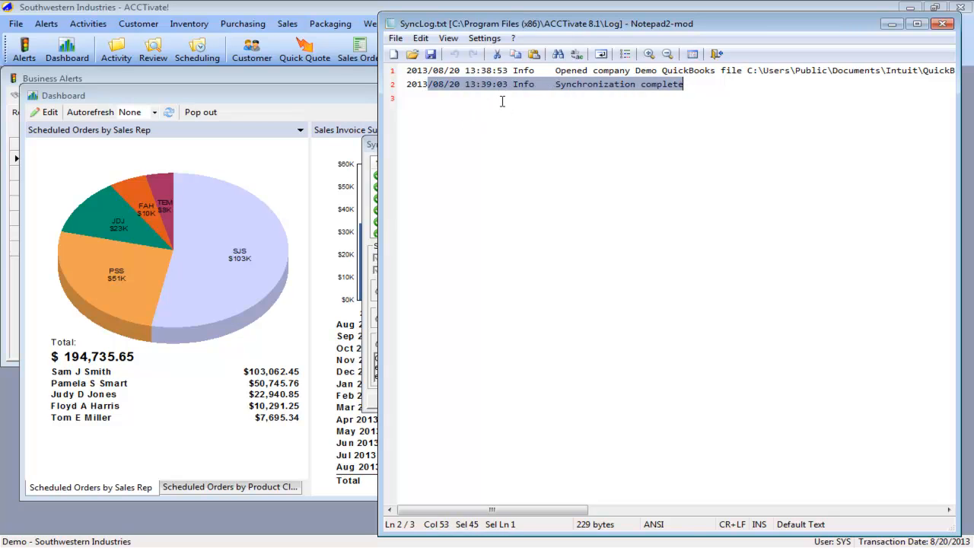
pyautogui.click(941, 23)
pyautogui.click(580, 401)
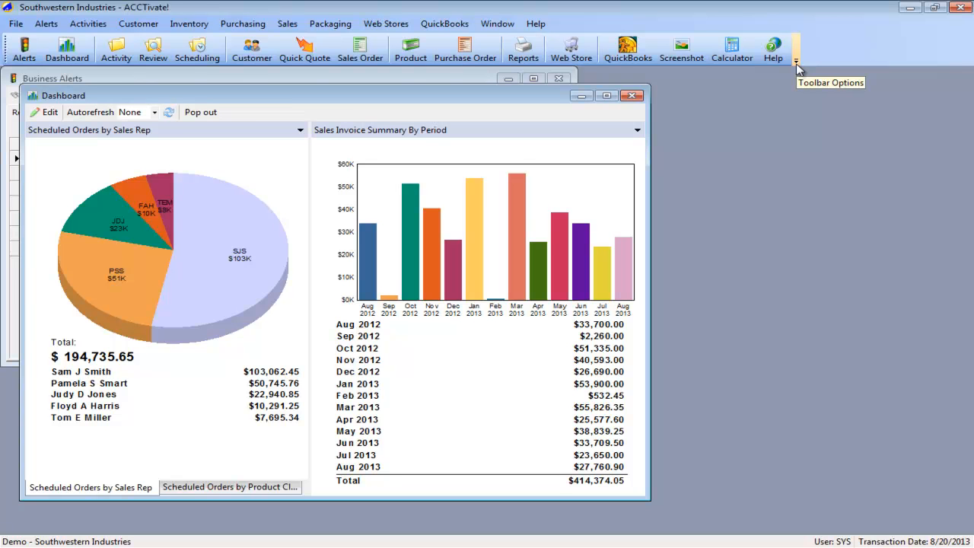
# - Add the Synchronize command to the ACCTivate! icon bar
pyautogui.click(445, 24)
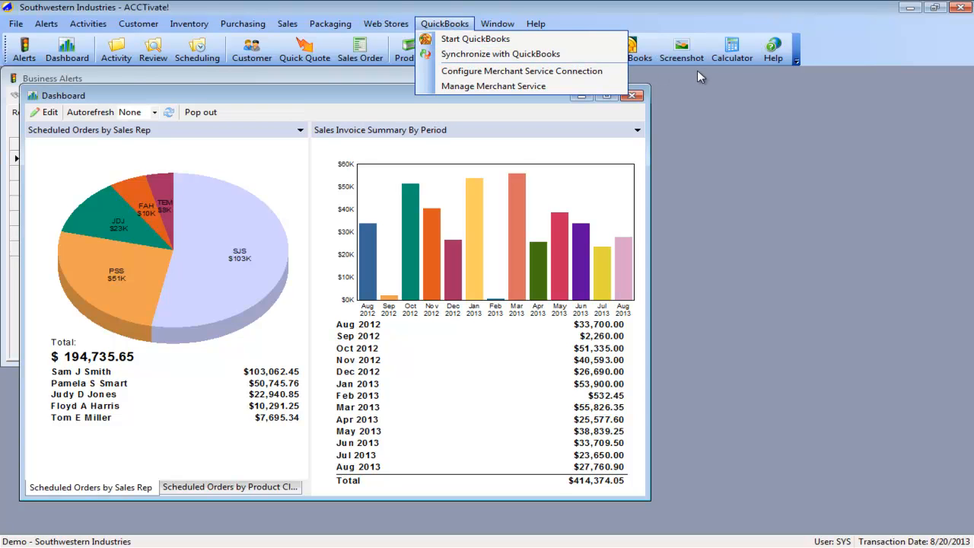
pyautogui.click(798, 59)
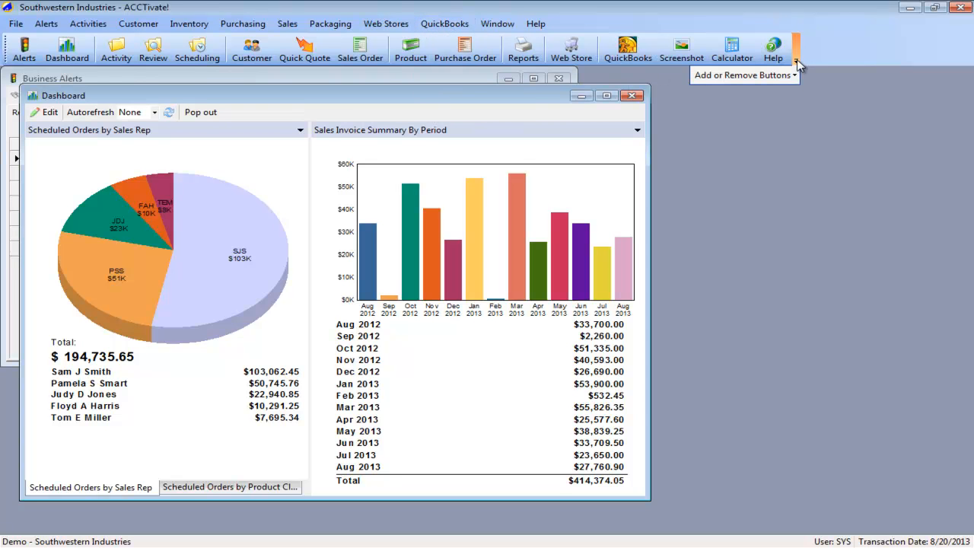
pyautogui.moveTo(761, 76)
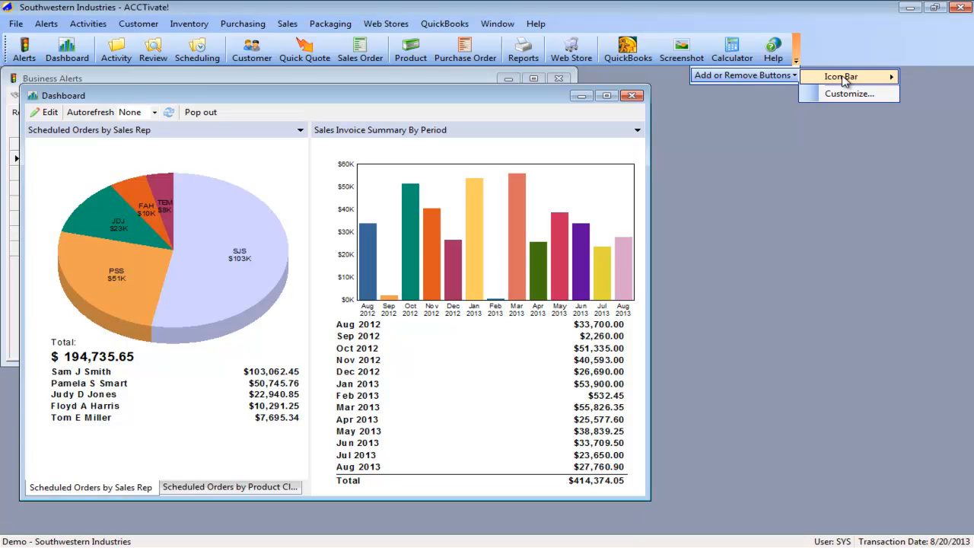
pyautogui.moveTo(841, 78)
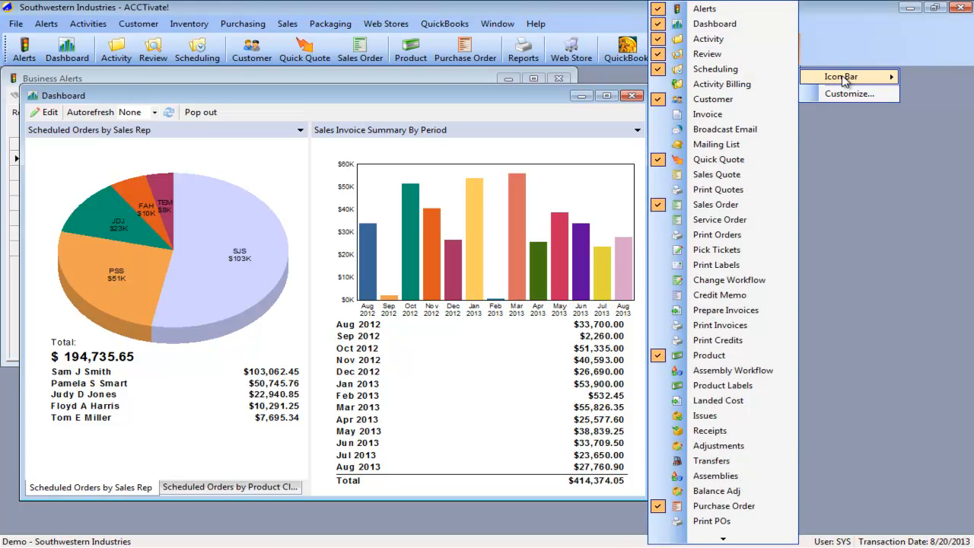
pyautogui.click(720, 540)
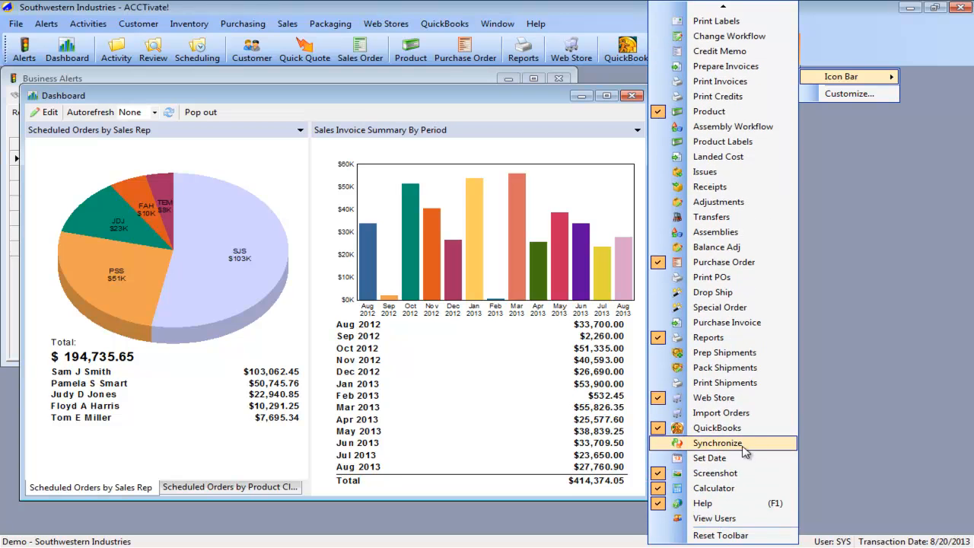
pyautogui.click(745, 447)
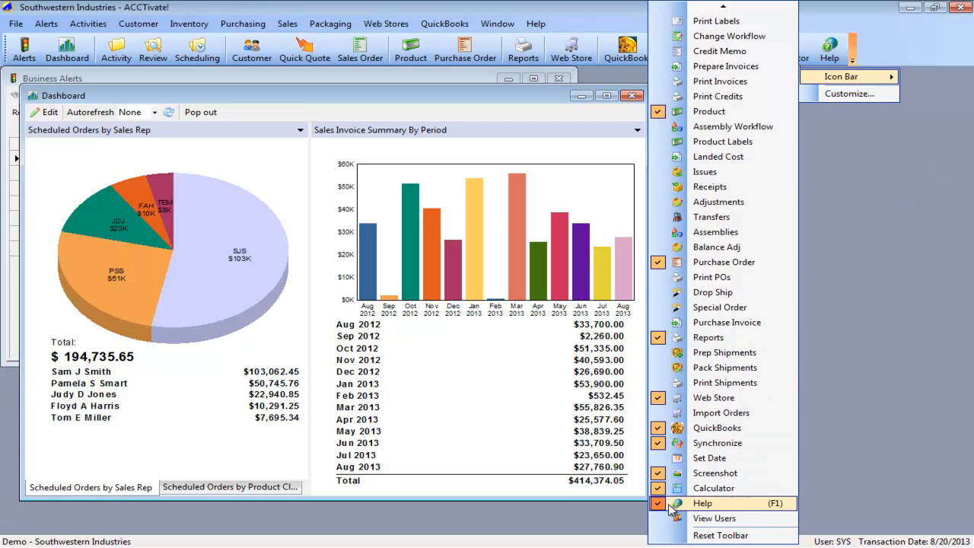
pyautogui.click(864, 407)
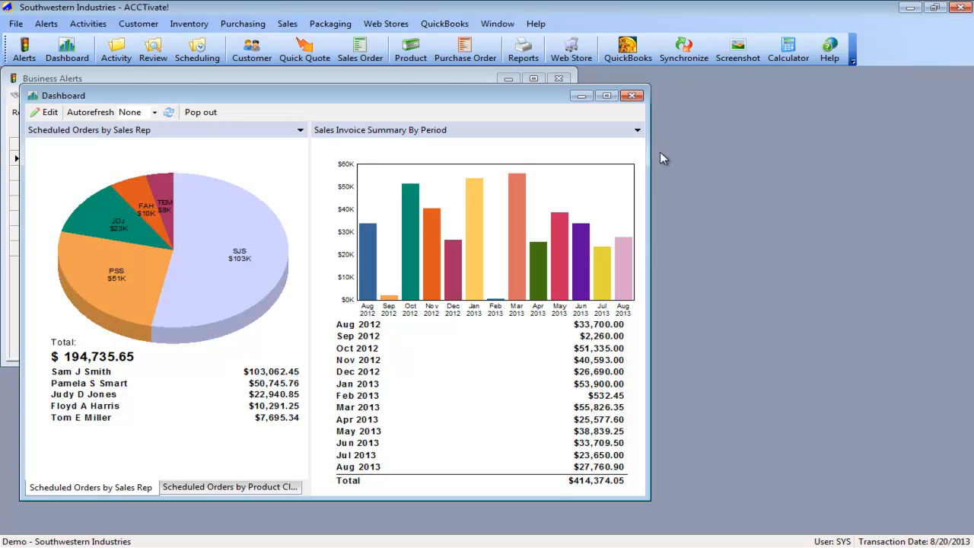
# - Run a QuickBooks synchronization with Accounts Payable limited to Vendors and Accounts Receivable set to None
pyautogui.click(684, 47)
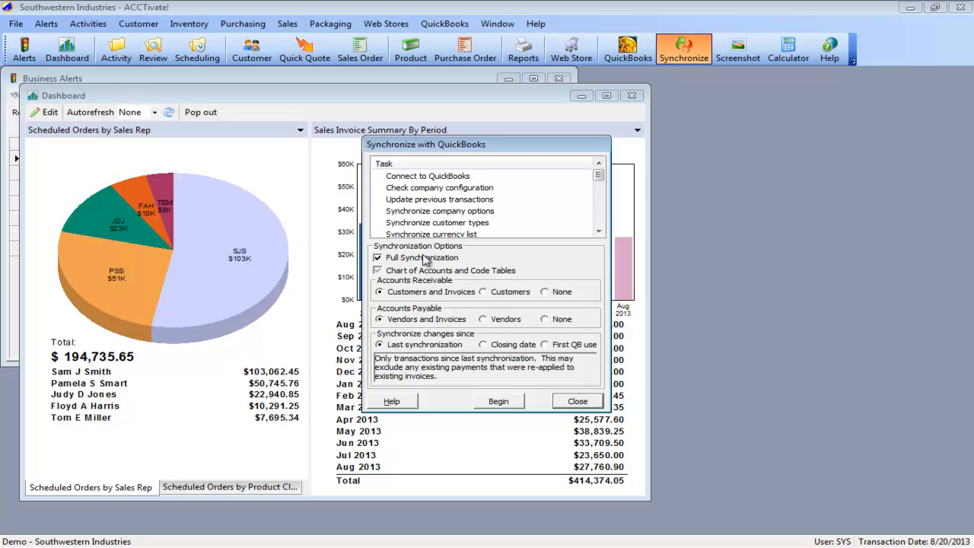
pyautogui.click(498, 320)
pyautogui.click(560, 294)
pyautogui.click(516, 405)
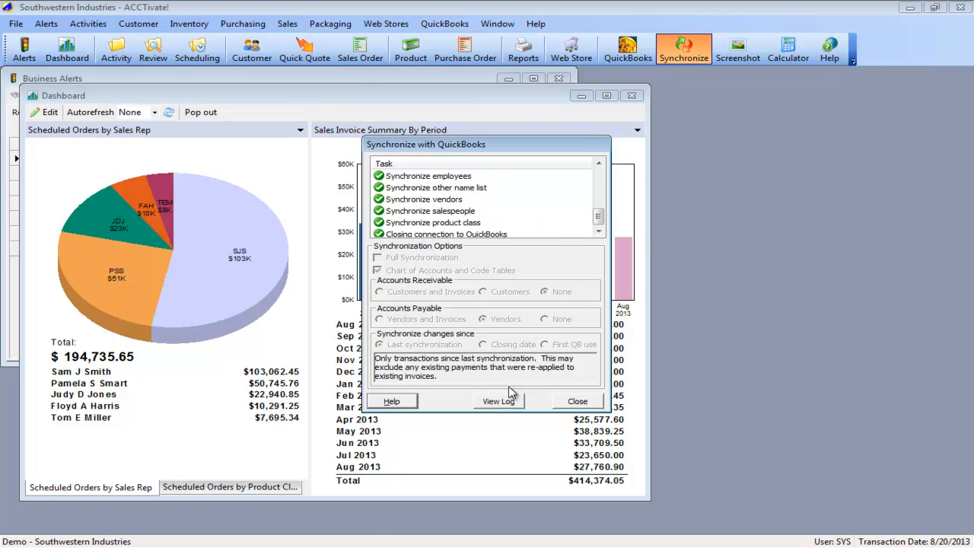
# - Check the log of the vendor-only synchronization, and close the log and the synchronization dialog
pyautogui.click(503, 398)
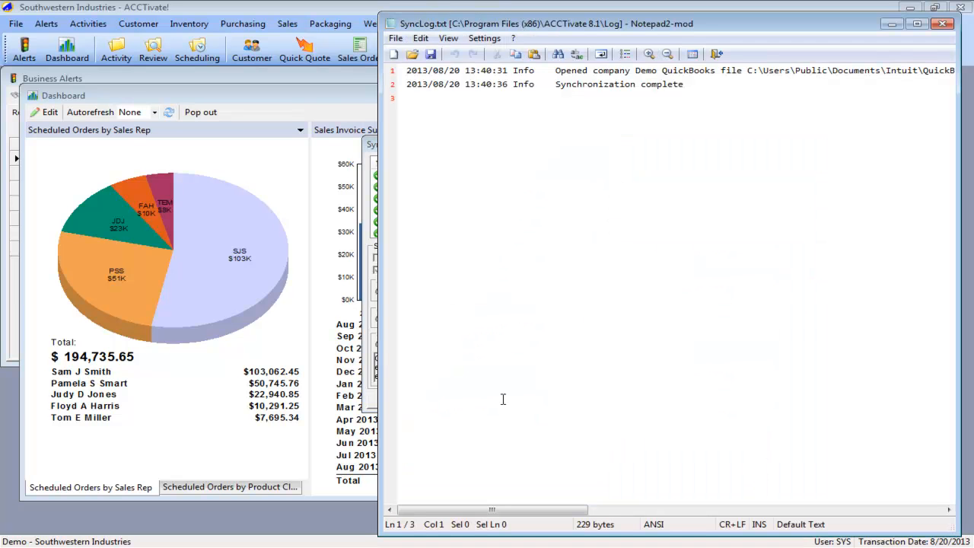
pyautogui.click(943, 26)
pyautogui.click(576, 402)
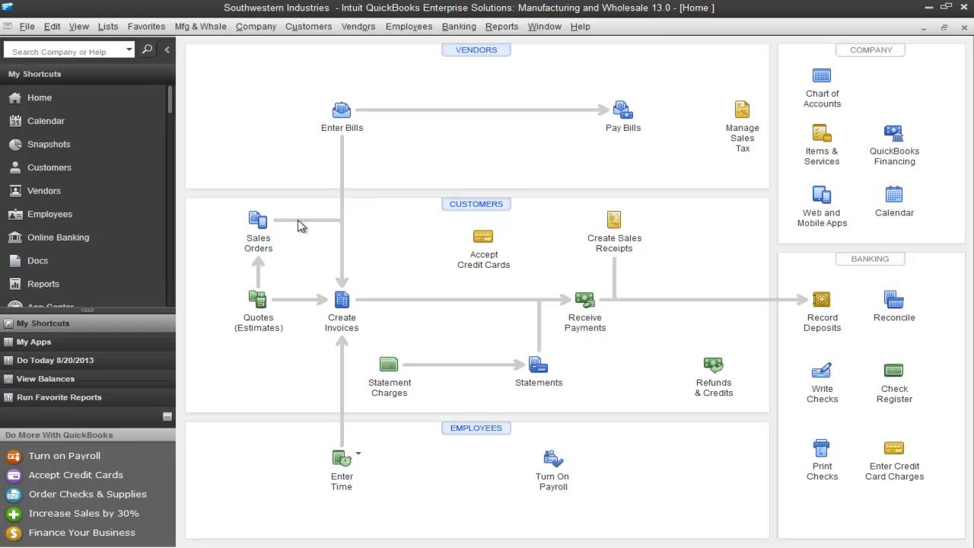
# - Switch to QuickBooks, open the previous customer invoice and examine the item code choices for its first line
pyautogui.click(340, 305)
pyautogui.click(191, 63)
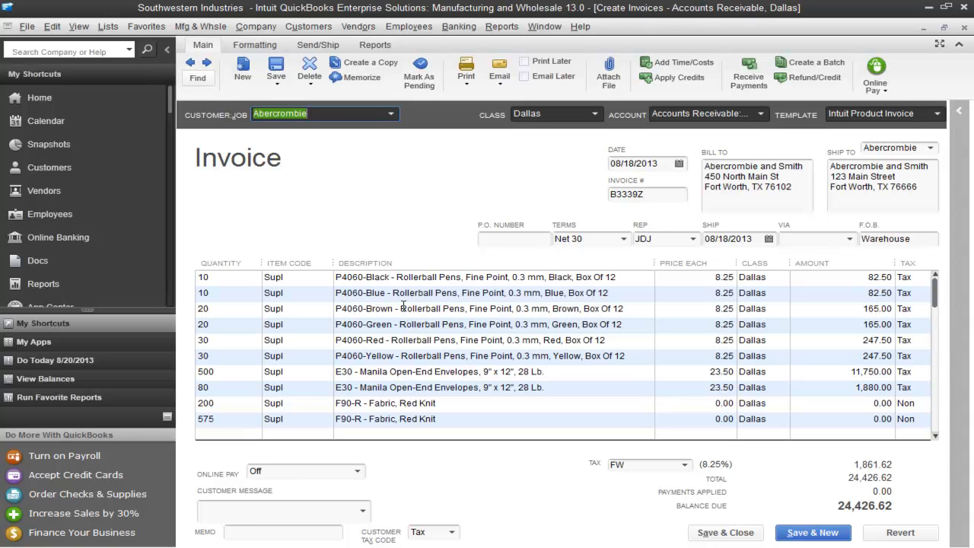
pyautogui.click(286, 280)
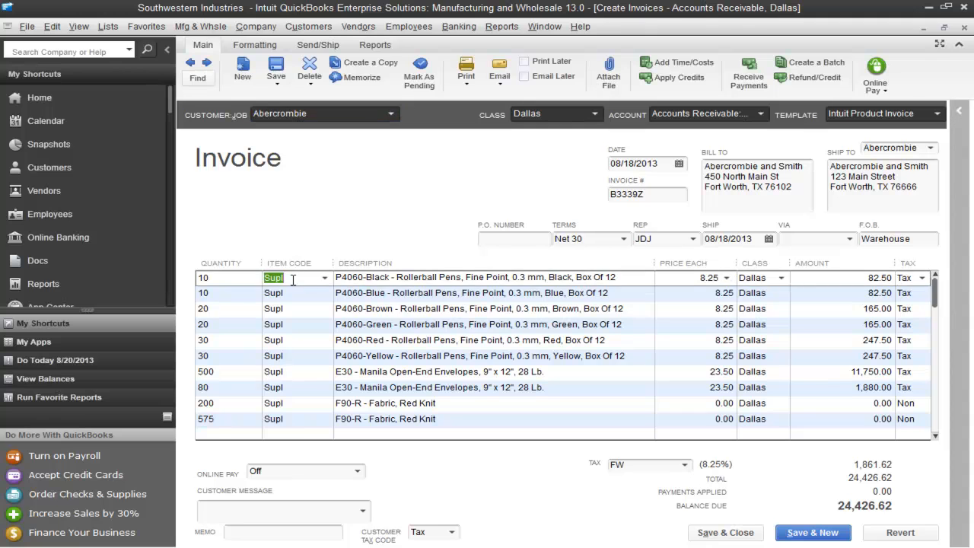
pyautogui.click(326, 280)
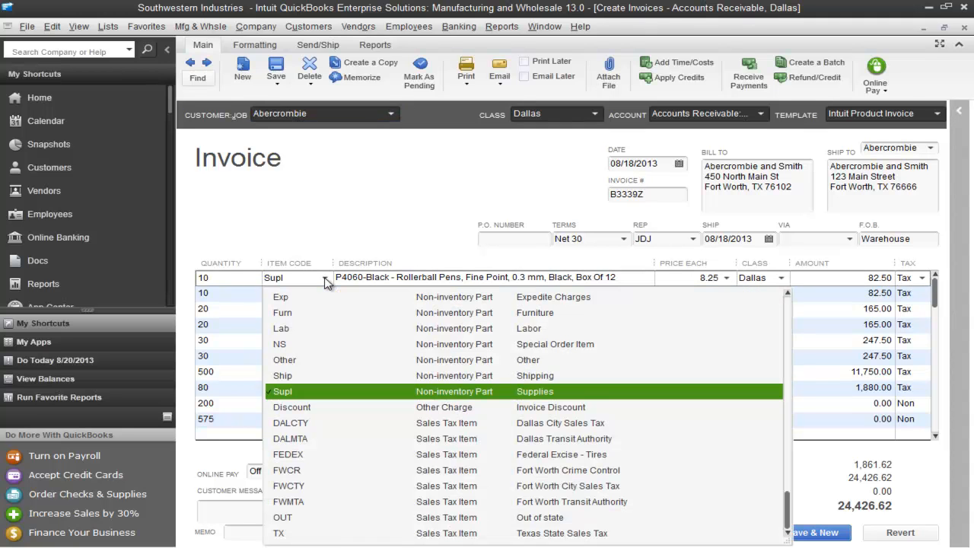
pyautogui.scroll(2, 327, 373)
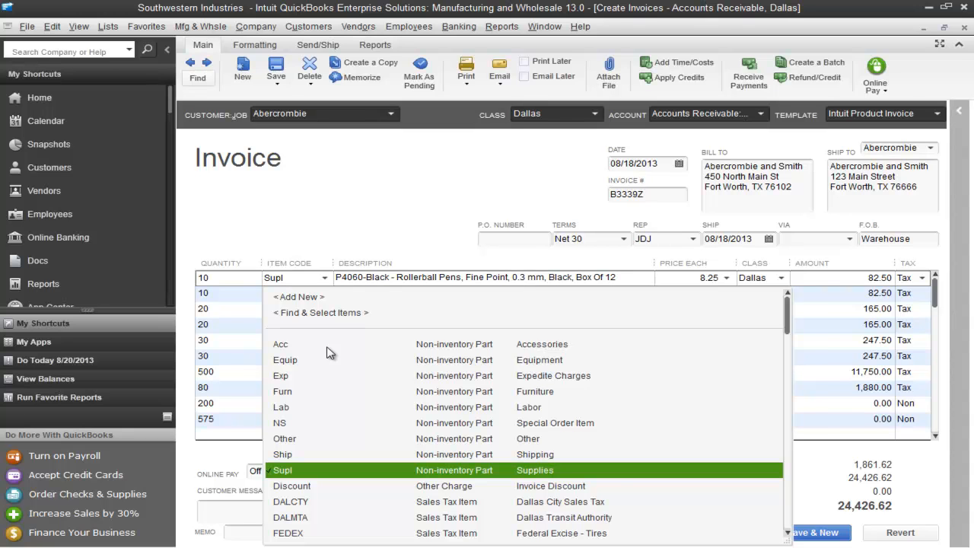
pyautogui.click(369, 221)
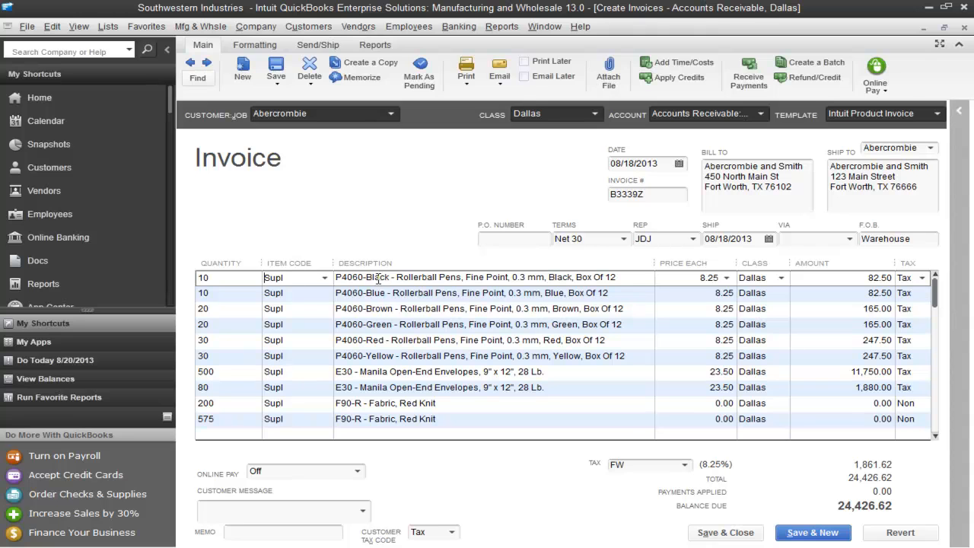
# - Examine the product number, description, unit price and class choices on the invoice's first line
pyautogui.moveTo(335, 279); pyautogui.dragTo(389, 278)
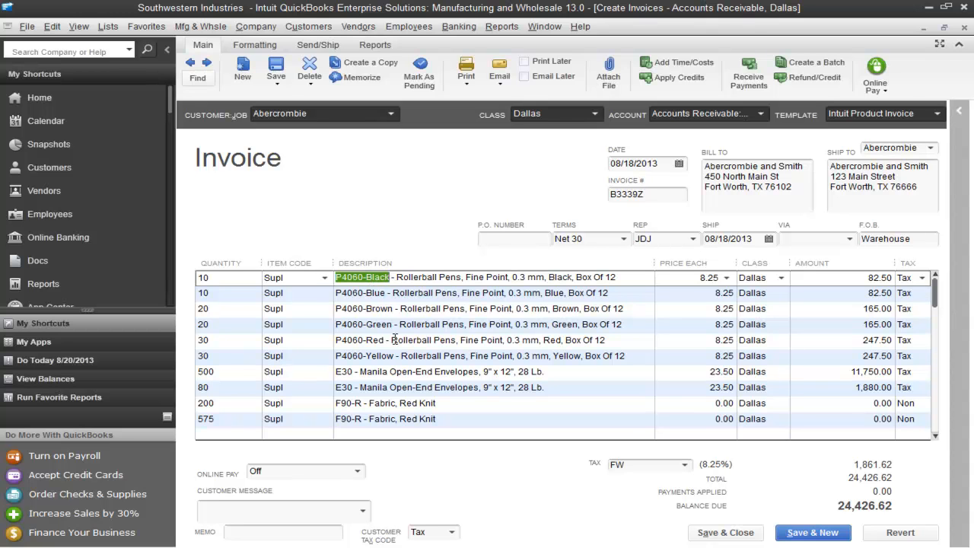
pyautogui.moveTo(396, 278); pyautogui.dragTo(620, 277)
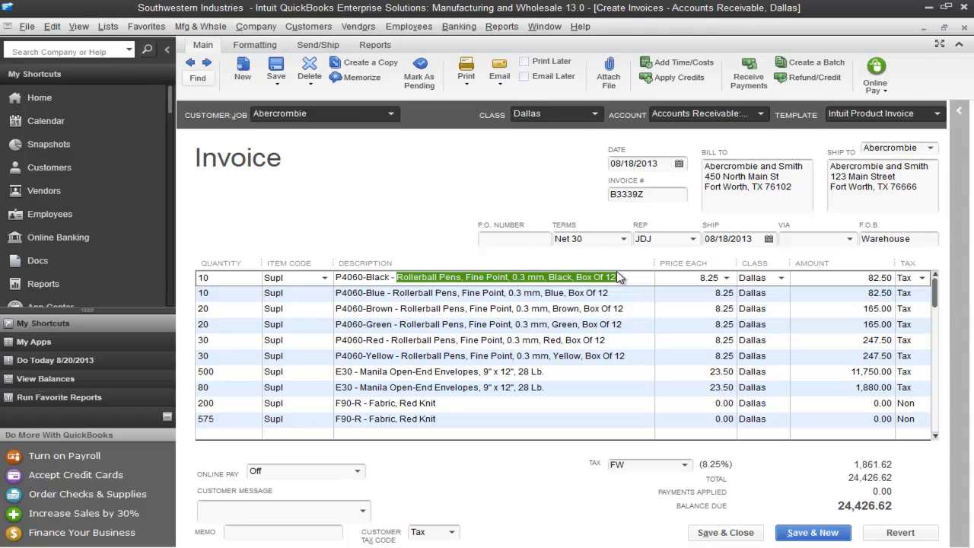
pyautogui.press('Tab')
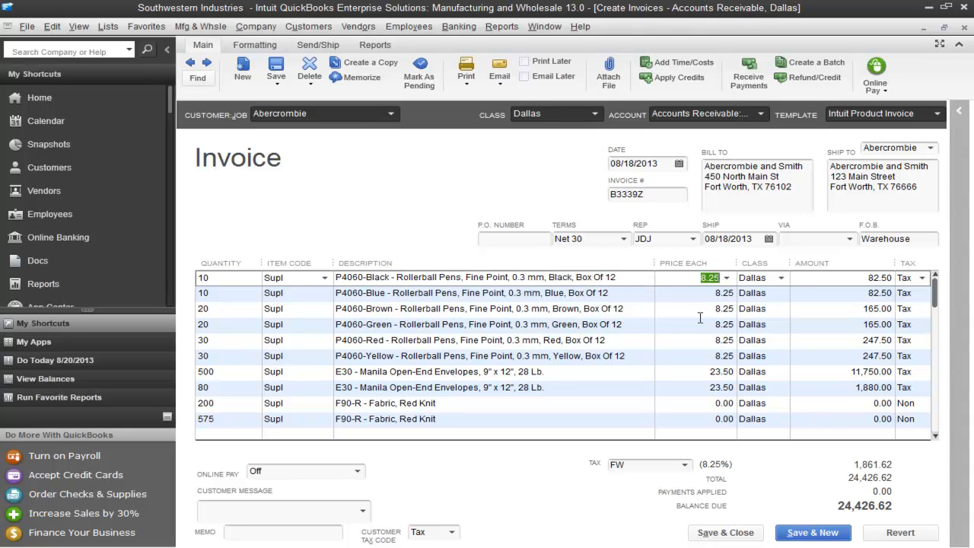
pyautogui.click(781, 279)
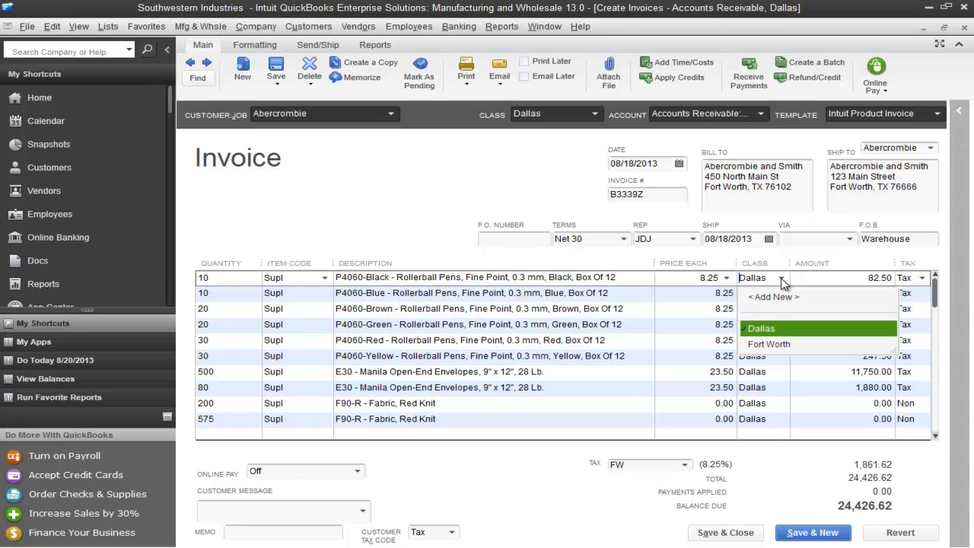
# - Examine the class assigned to the whole invoice and its P.O. number field
pyautogui.click(596, 114)
pyautogui.click(596, 114)
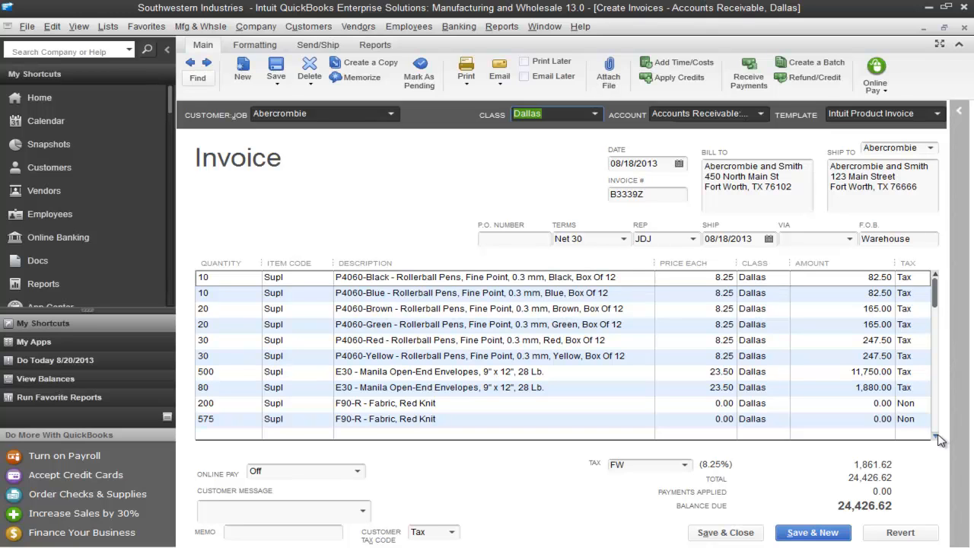
pyautogui.click(517, 238)
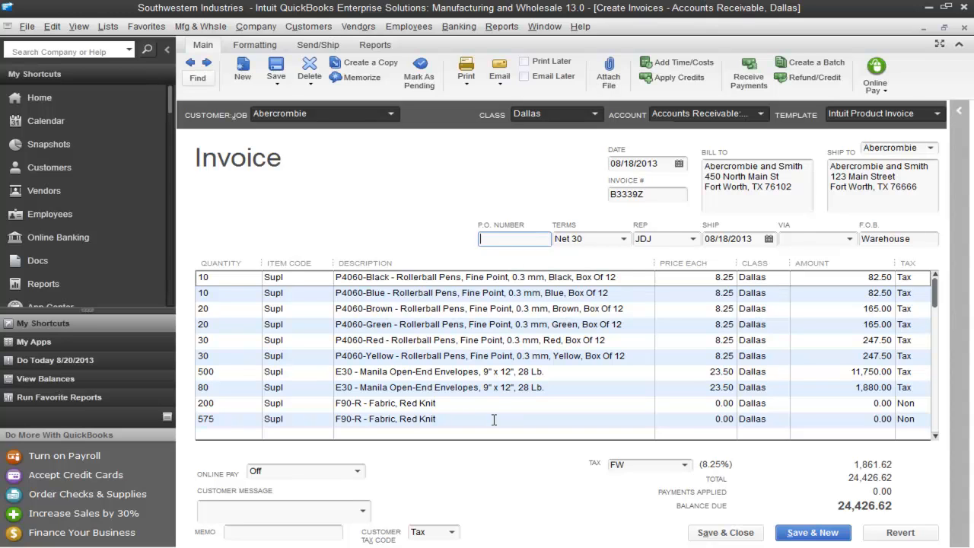
# - Set the price of the invoice's Shipping Charges line to 200, save and close the invoice, and record the changes
pyautogui.click(935, 436)
pyautogui.click(936, 437)
pyautogui.click(935, 437)
pyautogui.click(935, 437)
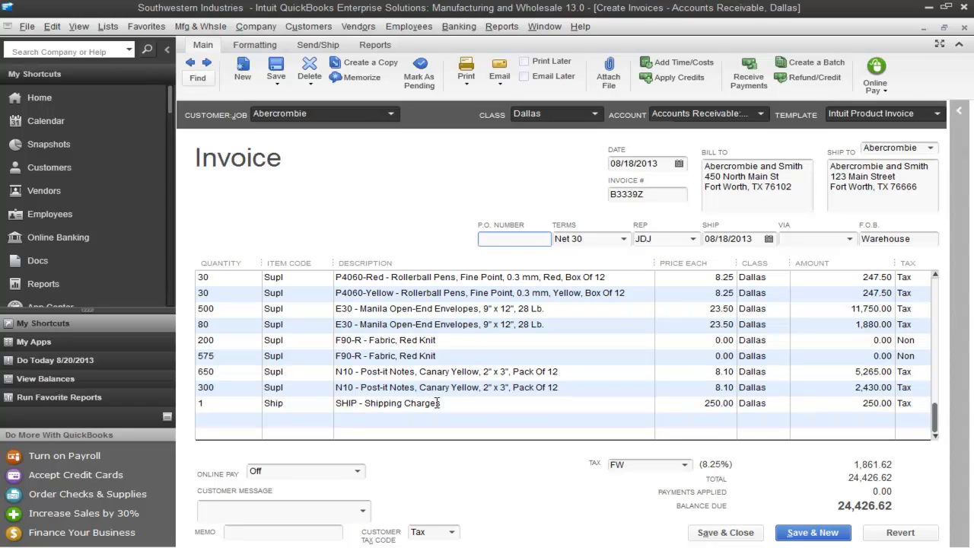
pyautogui.click(696, 407)
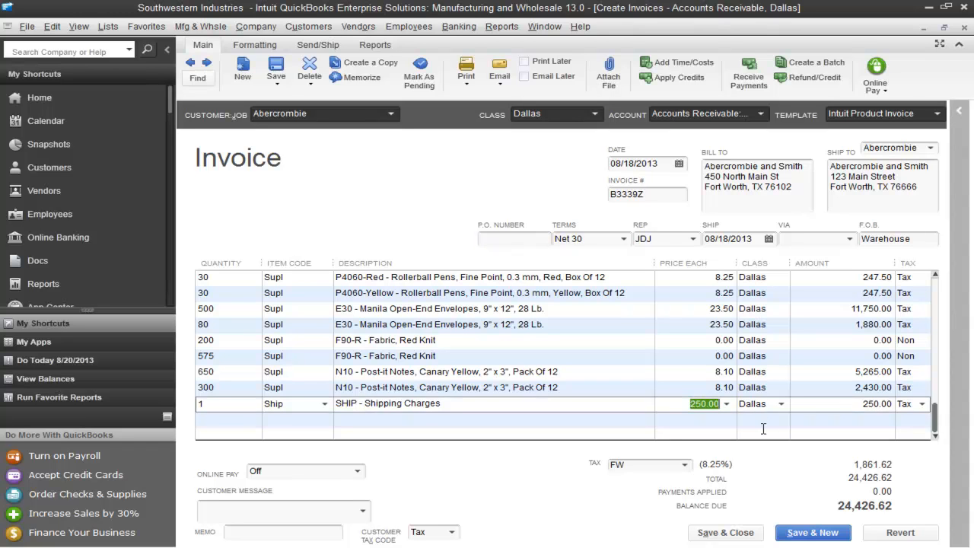
pyautogui.write('200')
pyautogui.click(693, 390)
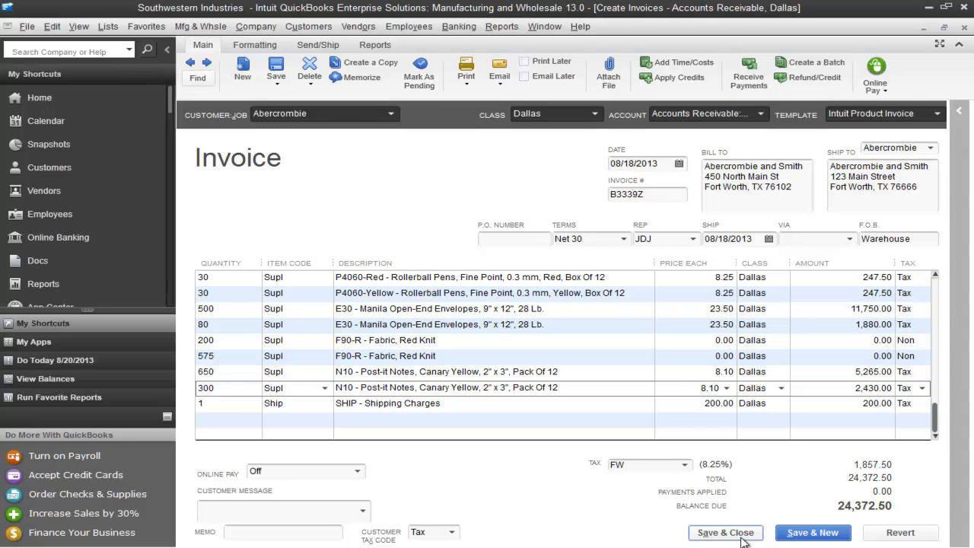
pyautogui.click(744, 538)
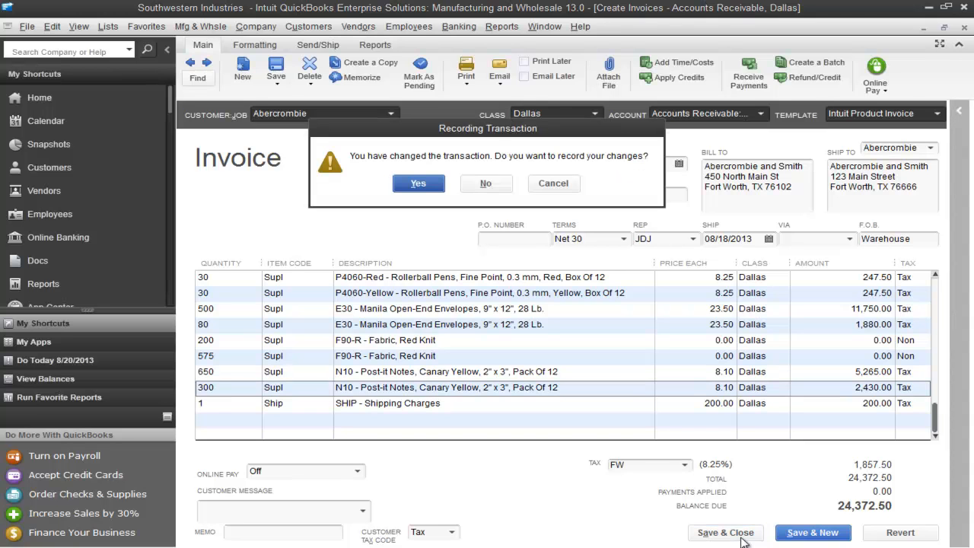
pyautogui.click(425, 187)
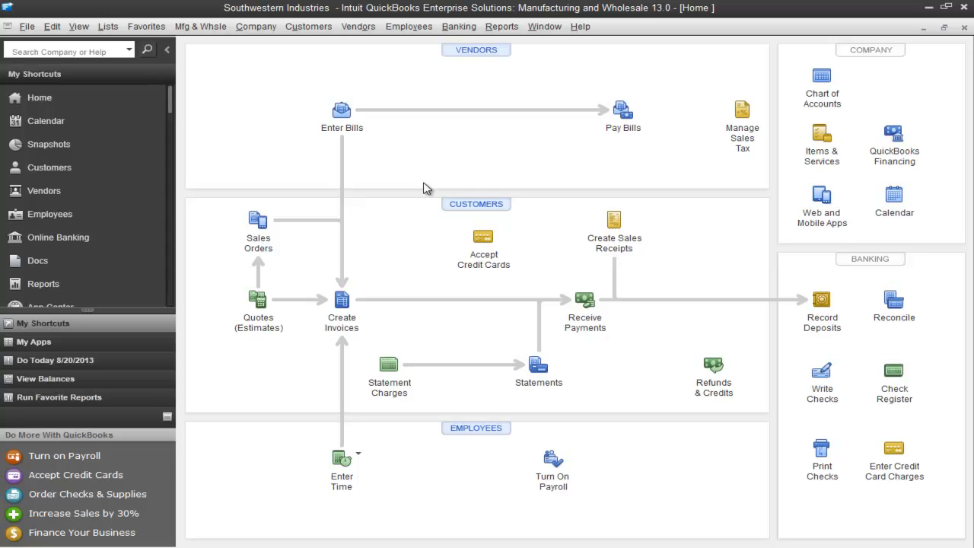
# - Switch to ACCTivate! and run a full QuickBooks synchronization including customers, vendors and their invoices since the last synchronization
pyautogui.hotkey('alt', 'Tab')
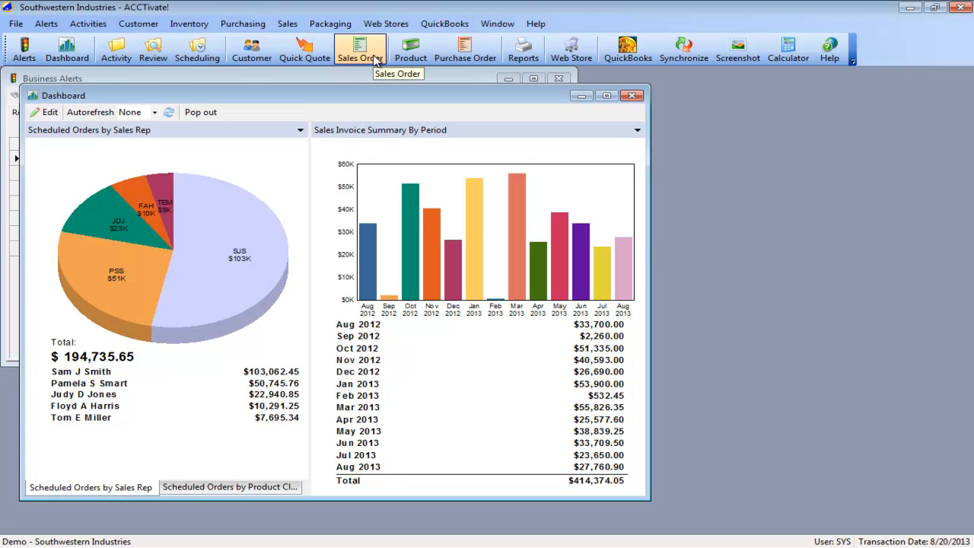
pyautogui.click(444, 24)
pyautogui.click(487, 50)
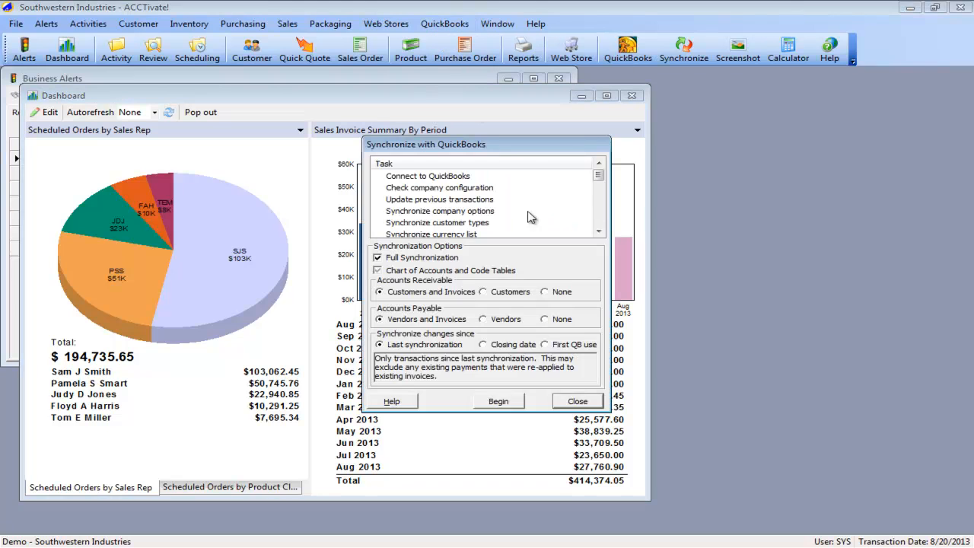
pyautogui.click(503, 401)
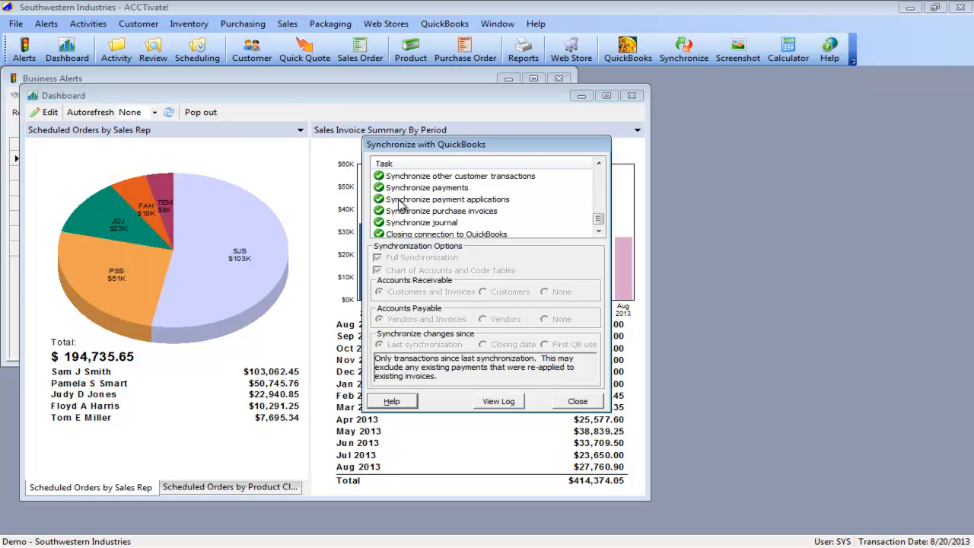
# - Find the Synchronize invoices task in the completed task list and open the synchronization log
pyautogui.click(599, 164)
pyautogui.click(598, 163)
pyautogui.click(599, 164)
pyautogui.click(403, 201)
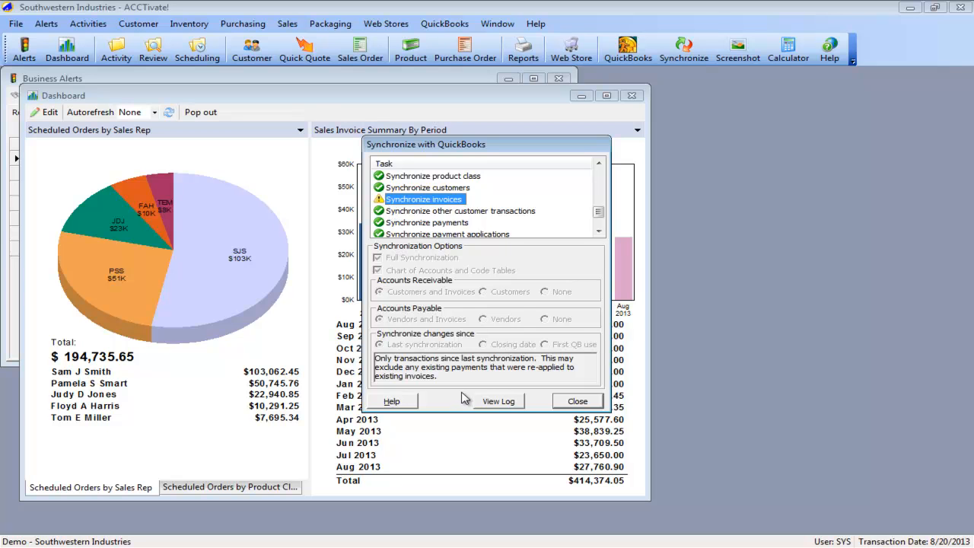
pyautogui.click(498, 401)
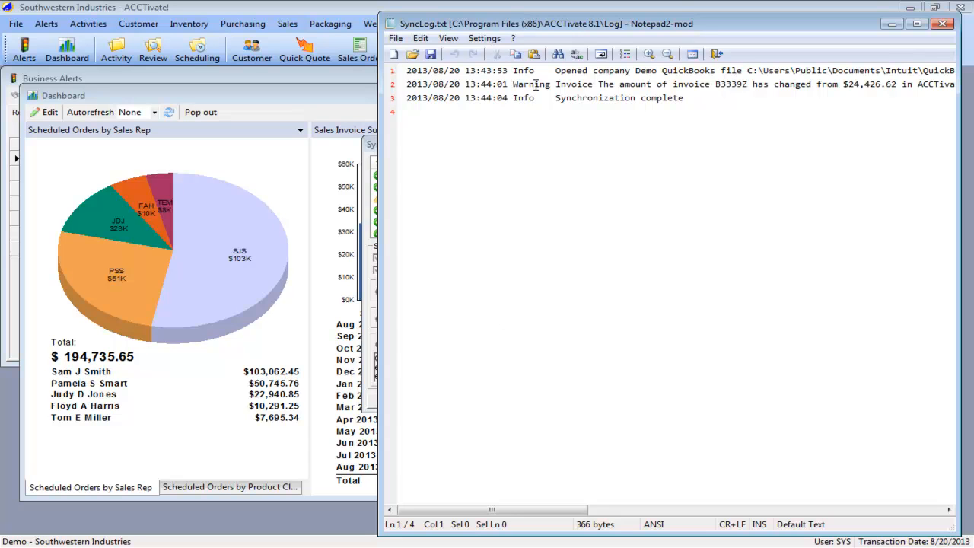
# - Examine the invoice number and both amounts in the log's invoice entry, and close the log and the synchronization dialog
pyautogui.doubleClick(730, 85)
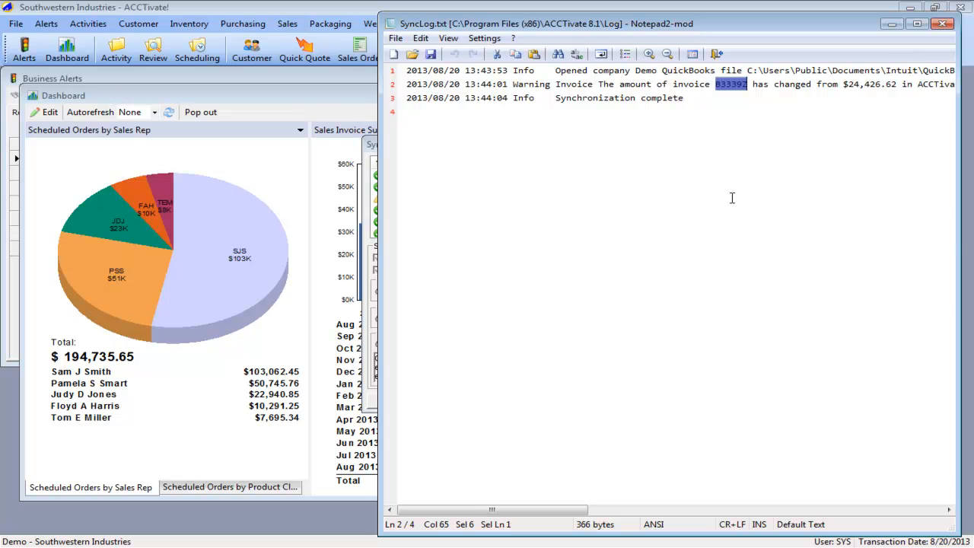
pyautogui.moveTo(563, 509); pyautogui.dragTo(640, 508)
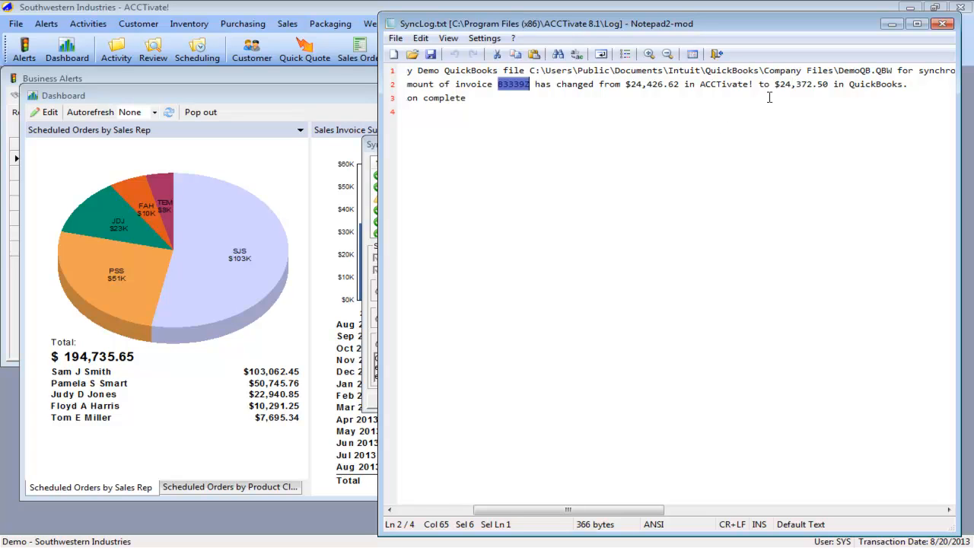
pyautogui.moveTo(775, 83); pyautogui.dragTo(832, 84)
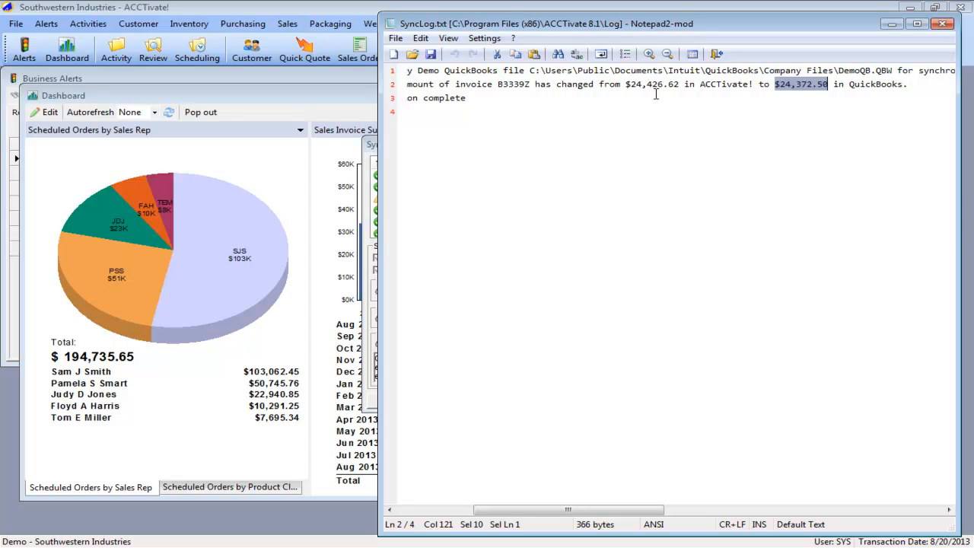
pyautogui.moveTo(625, 84); pyautogui.dragTo(680, 84)
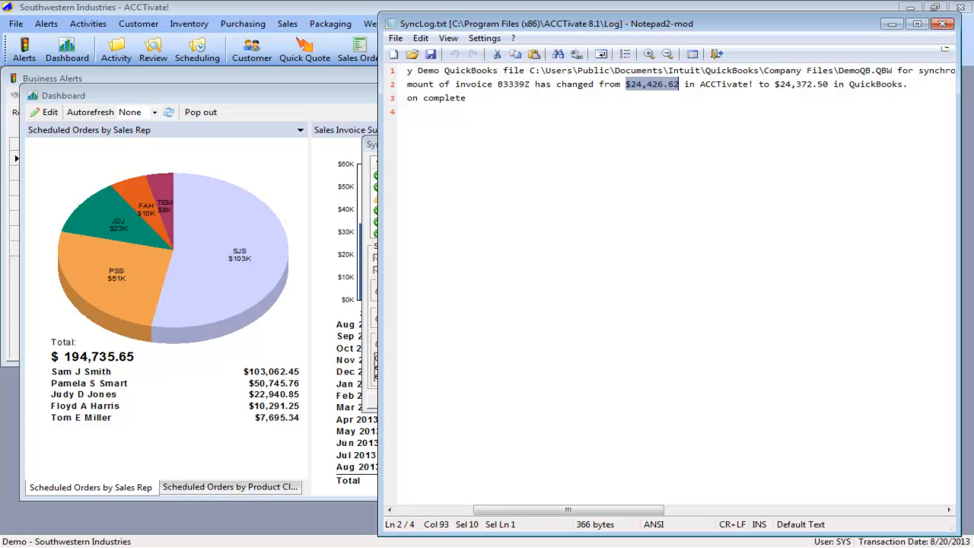
pyautogui.click(943, 23)
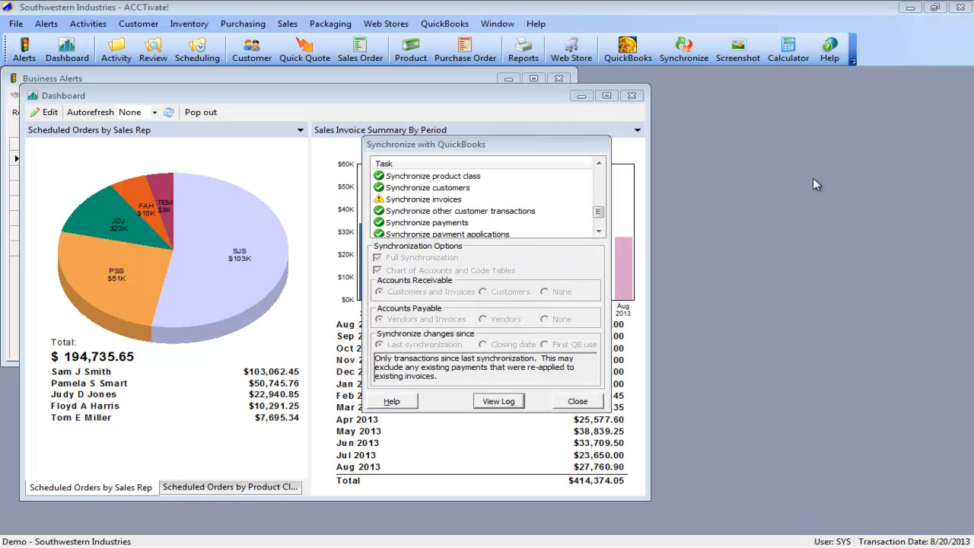
pyautogui.click(577, 402)
# - Close the dashboard, start a new sales order for customer Abercrombie and Smith, and release its credit hold
pyautogui.click(359, 49)
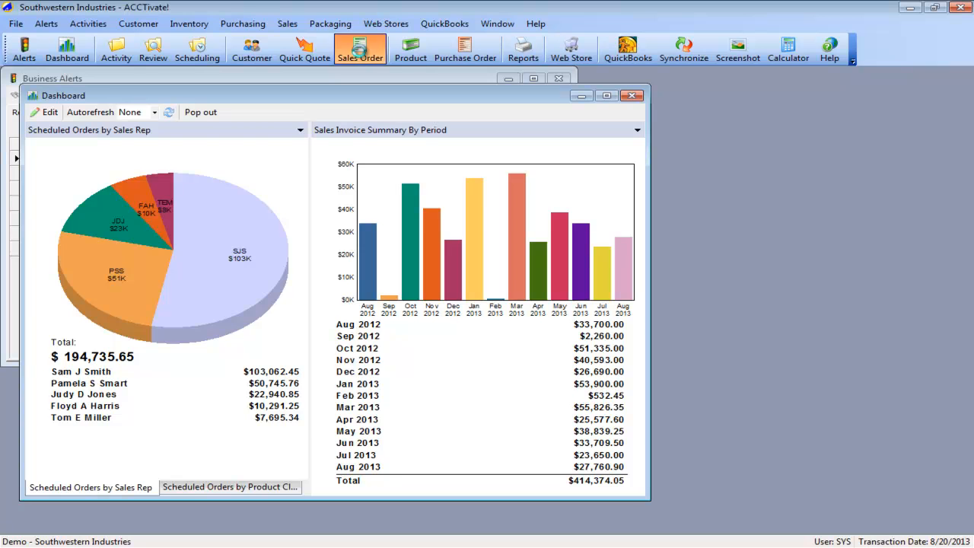
pyautogui.click(631, 95)
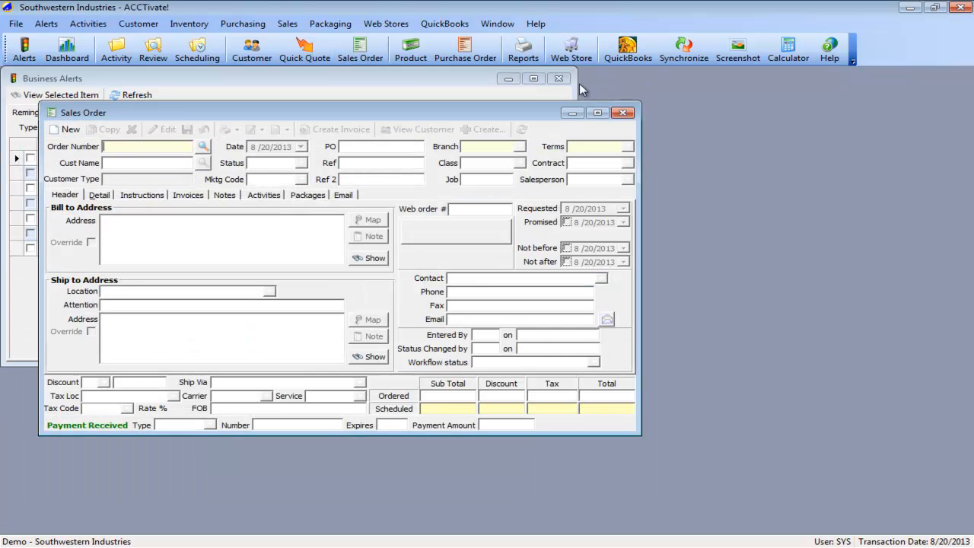
pyautogui.click(65, 130)
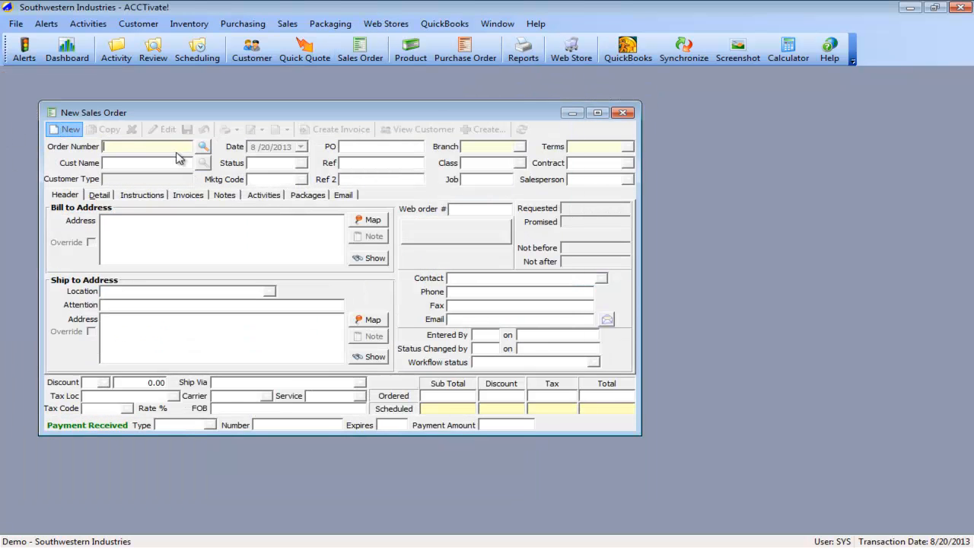
pyautogui.click(202, 163)
pyautogui.doubleClick(332, 227)
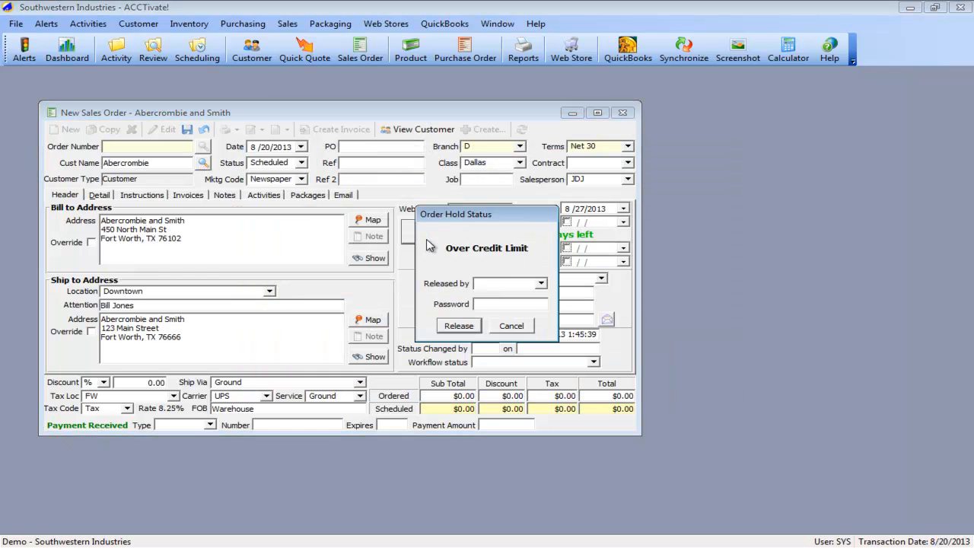
pyautogui.press('Return')
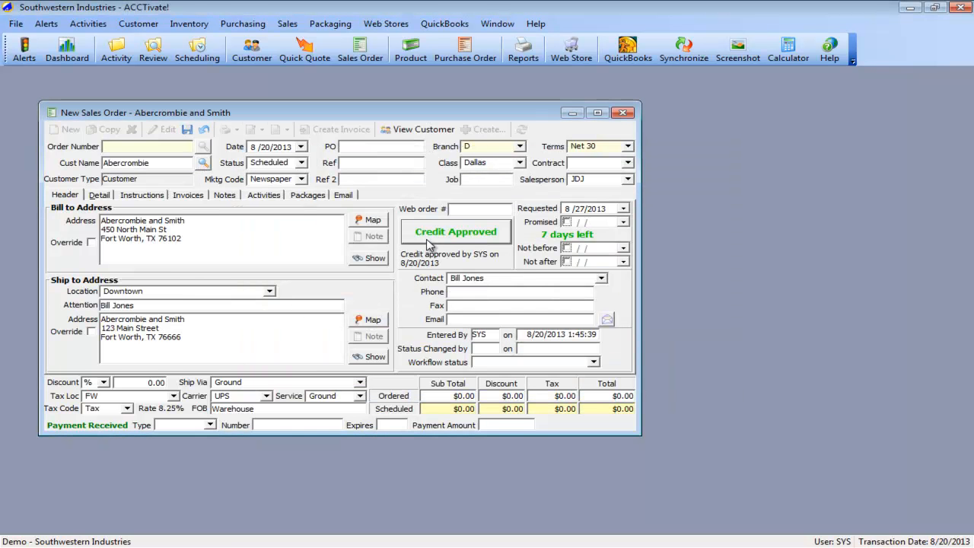
# - Add a detail line to the sales order for product Button with an ordered quantity of 100
pyautogui.click(99, 196)
pyautogui.write('button')
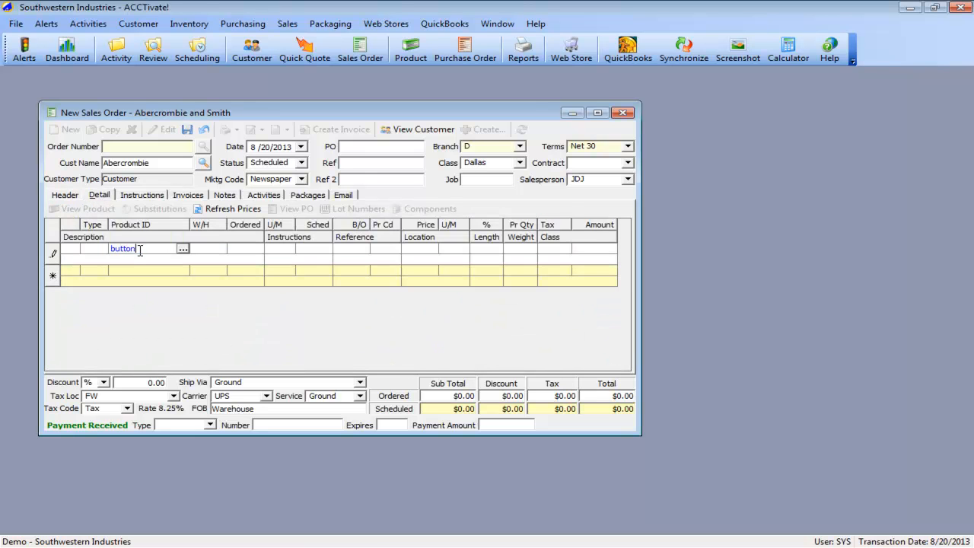
pyautogui.press('Tab')
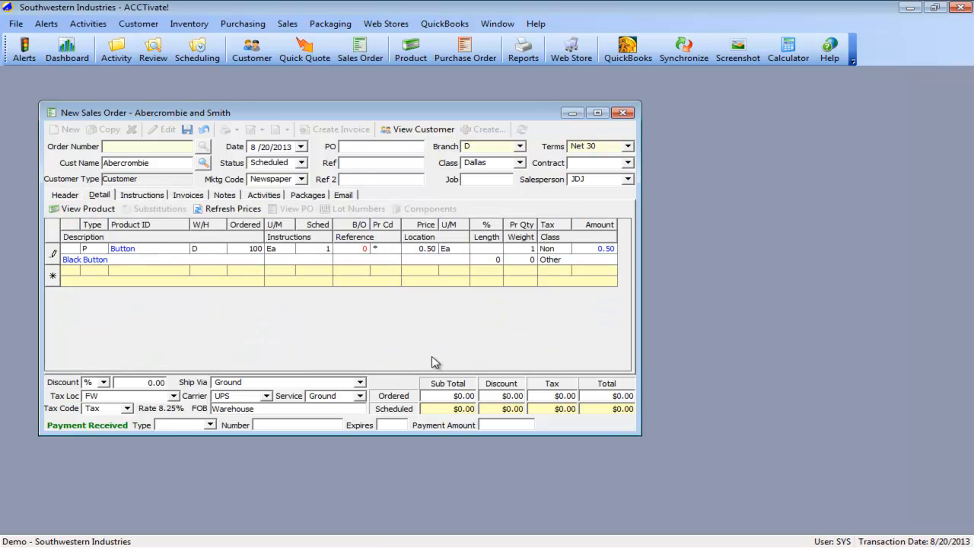
pyautogui.press('Tab')
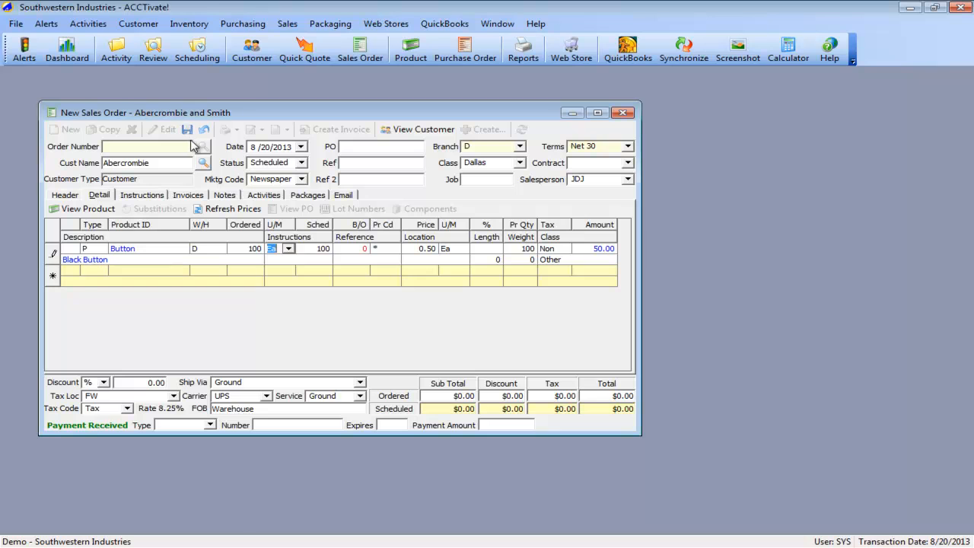
# - Record a $50.00 cash payment on the sales order and save the order
pyautogui.click(209, 424)
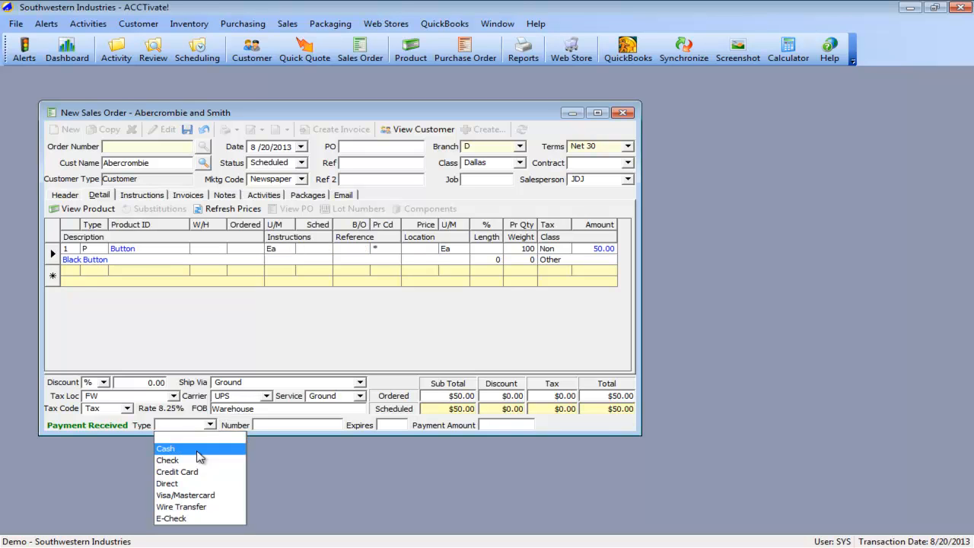
pyautogui.click(196, 451)
pyautogui.press('Tab')
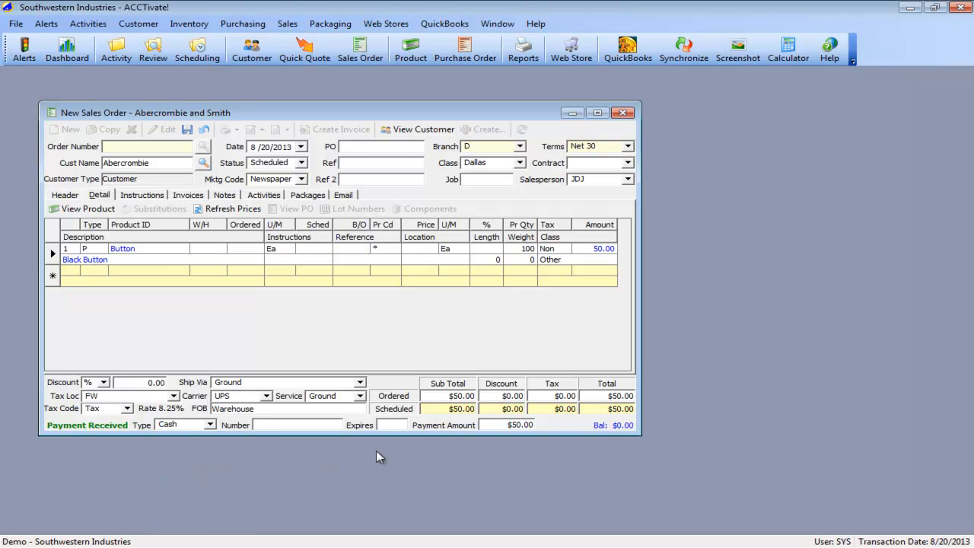
pyautogui.click(187, 130)
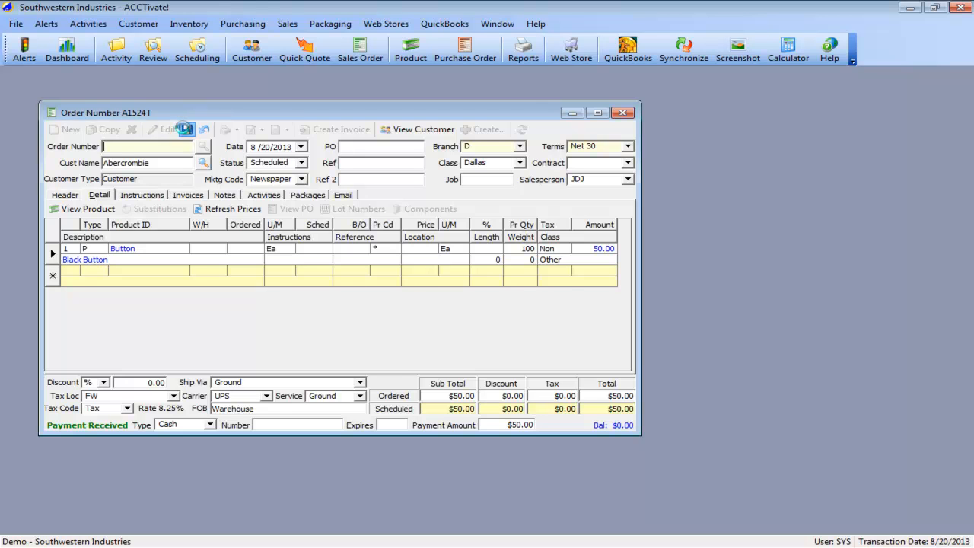
# - Create an invoice from the sales order with immediate printing in preview, and release it
pyautogui.click(320, 130)
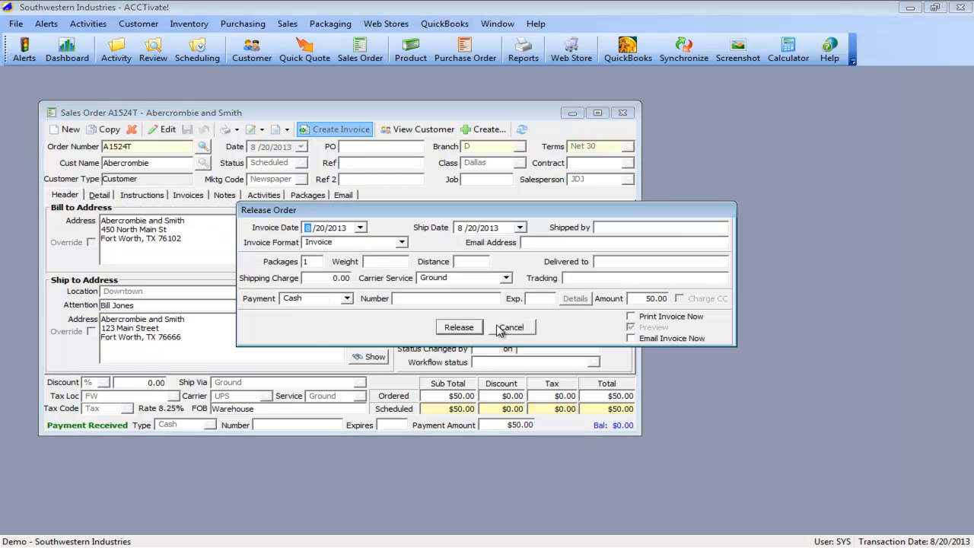
pyautogui.click(631, 316)
pyautogui.click(458, 327)
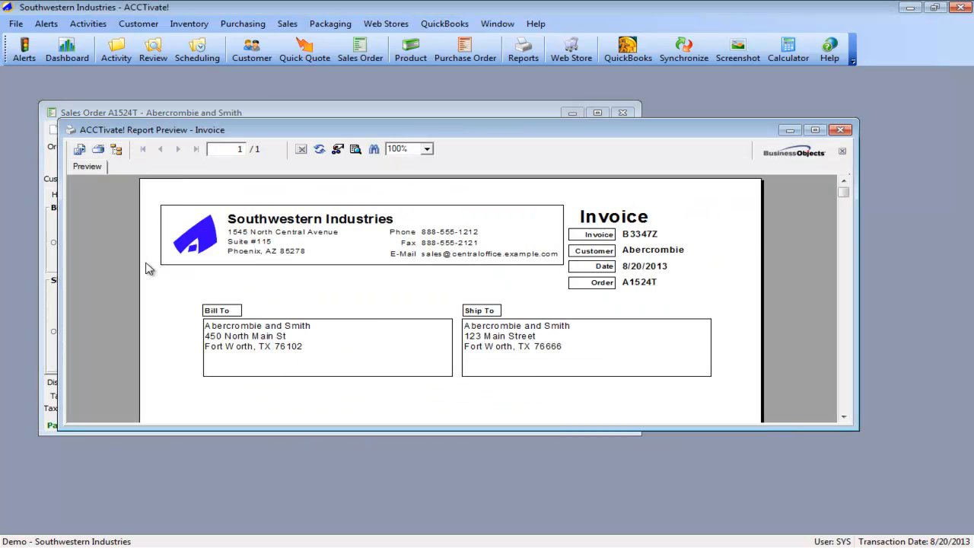
# - Examine the maximized invoice preview down to its totals and payment received, and close the preview
pyautogui.doubleClick(245, 134)
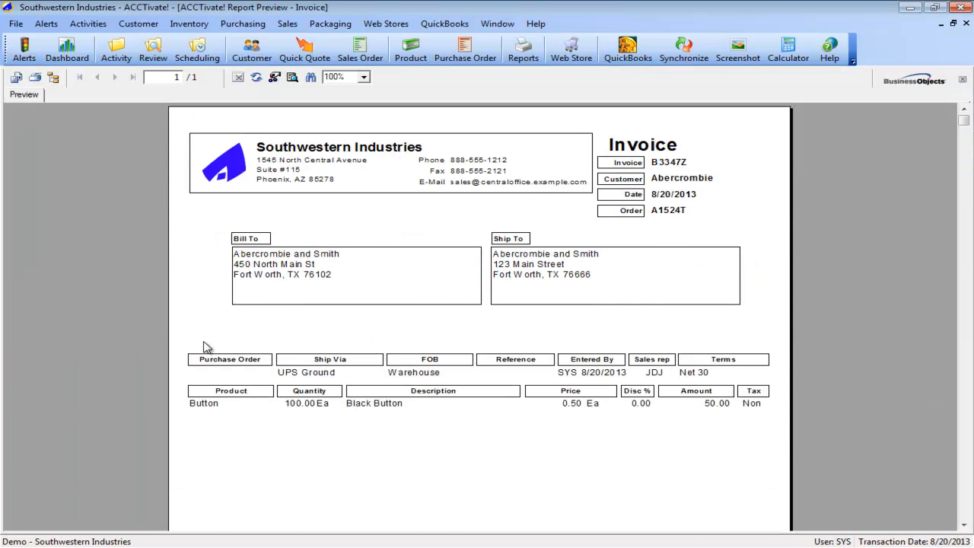
pyautogui.scroll(-3, 205, 348)
pyautogui.scroll(-3, 205, 347)
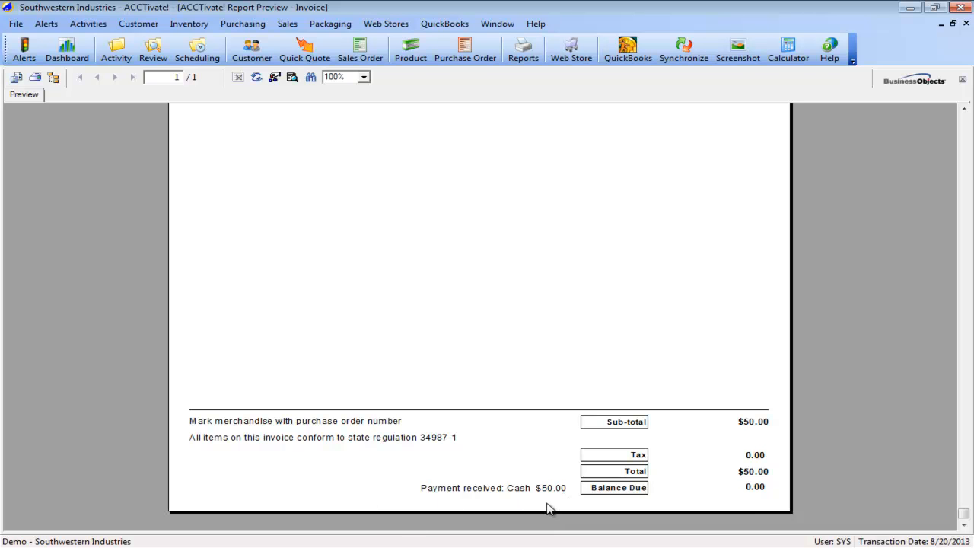
pyautogui.click(966, 23)
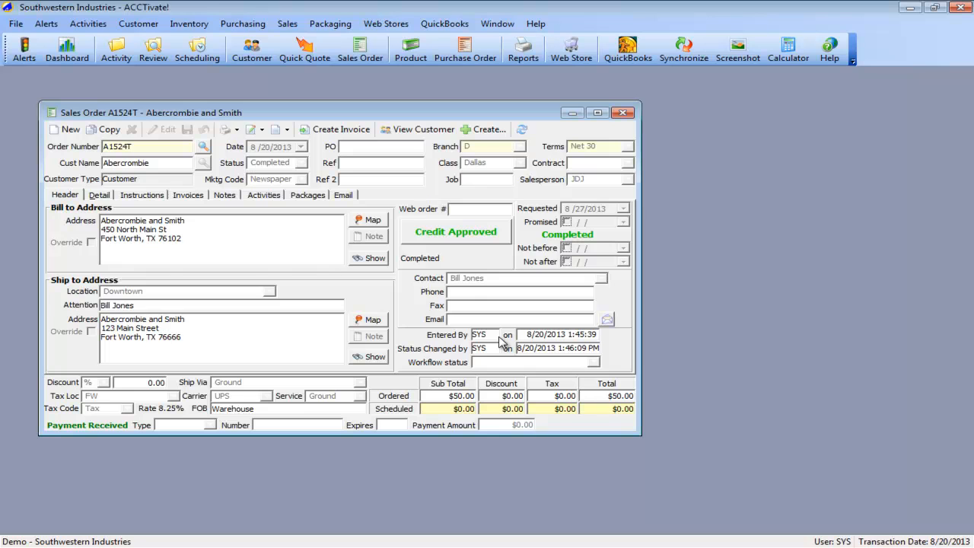
# - Try to void the invoice listed on the sales order, declining at the confirmation
pyautogui.click(196, 195)
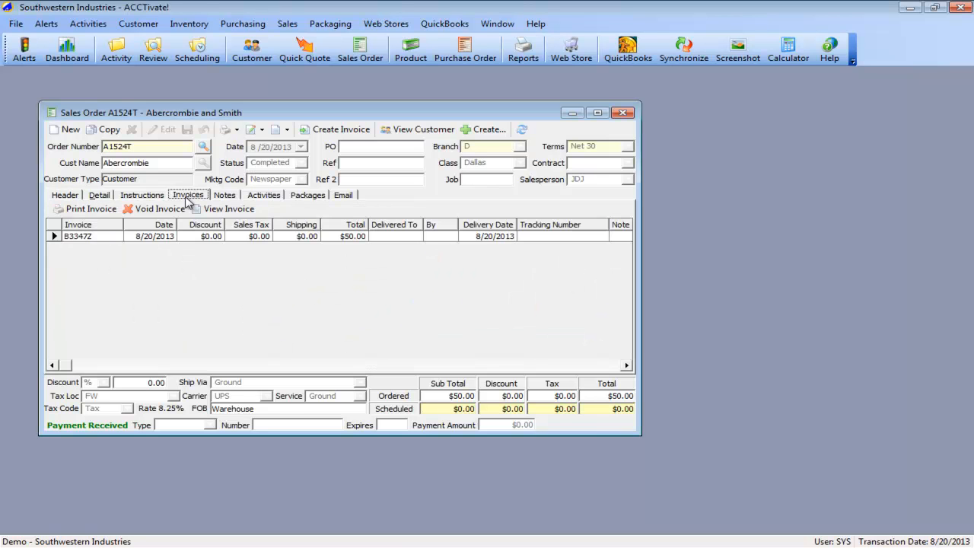
pyautogui.click(183, 238)
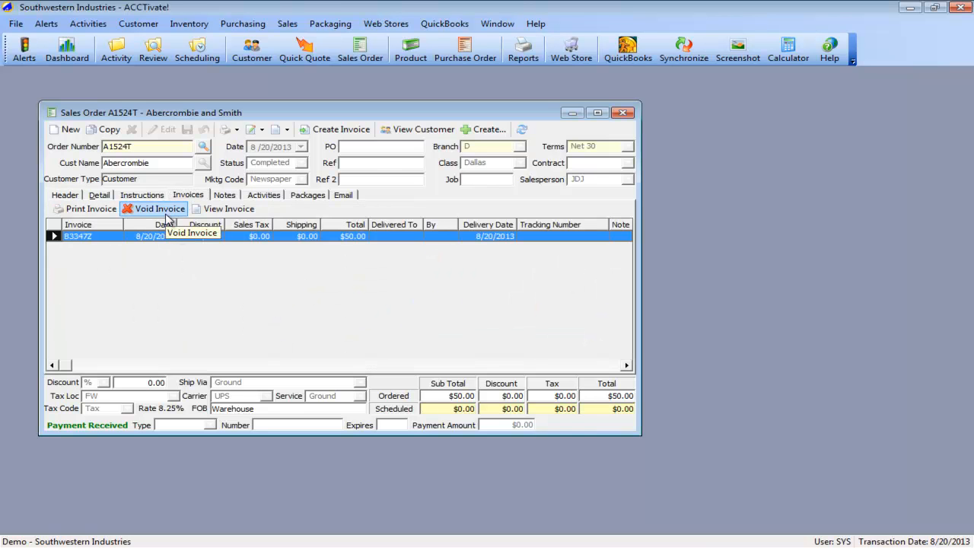
pyautogui.click(168, 218)
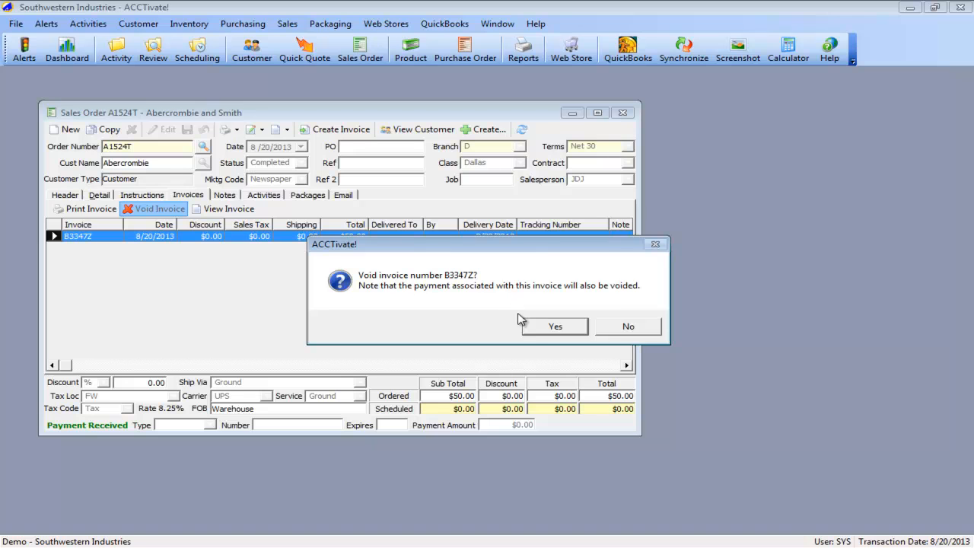
pyautogui.click(624, 327)
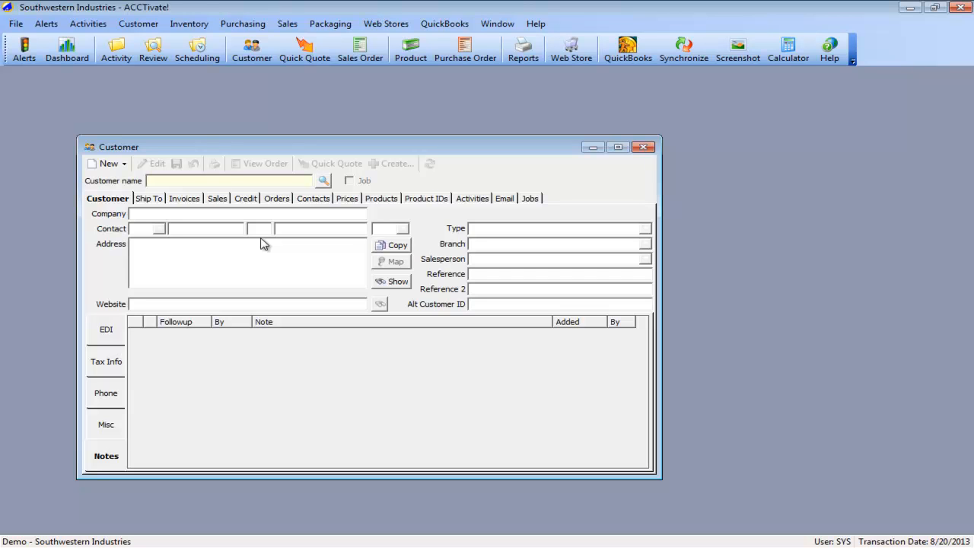
# - Start a new customer record with Alterity as the company name
pyautogui.click(327, 182)
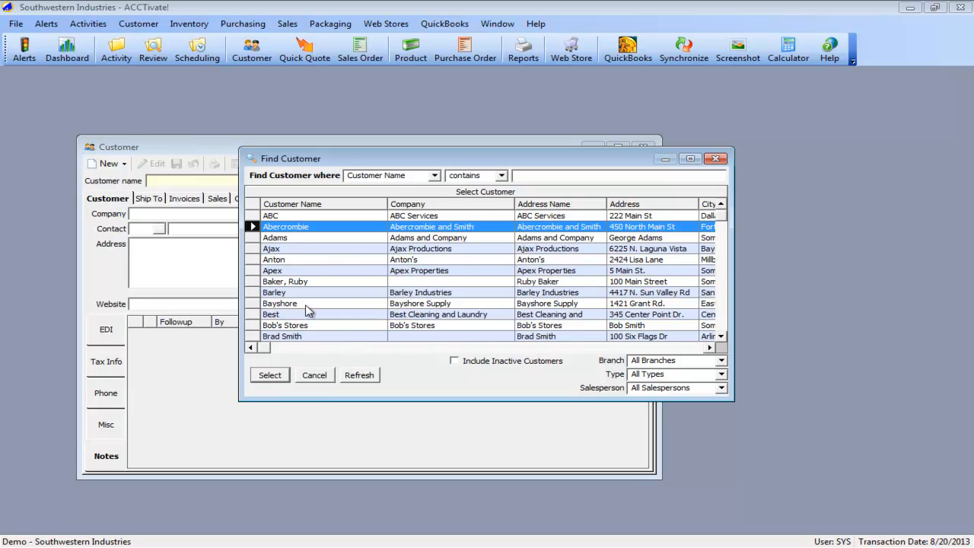
pyautogui.click(314, 375)
pyautogui.click(105, 162)
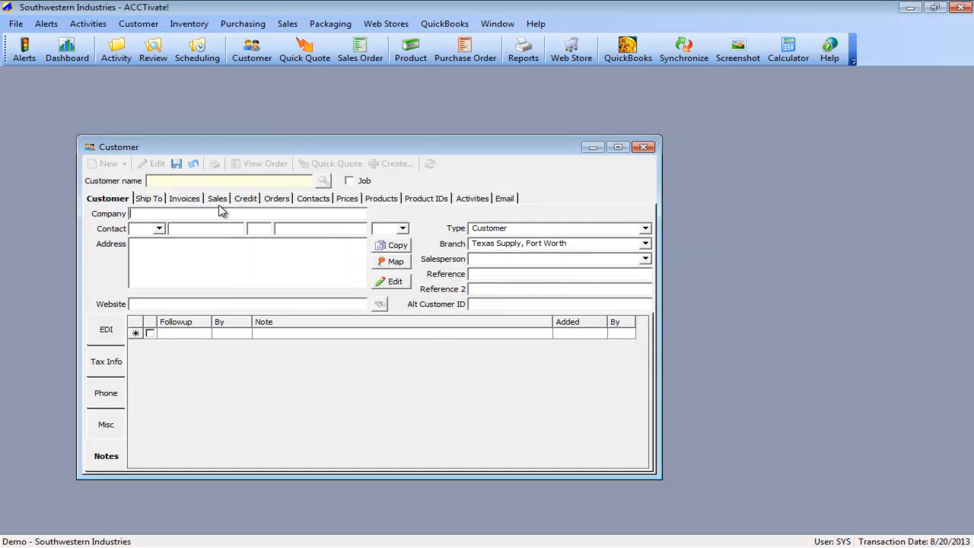
pyautogui.write('Alterity')
pyautogui.press('Tab')
# - Enter the street, city, state and ZIP code in the new customer's address, below the company name
pyautogui.click(202, 246)
pyautogui.click(201, 247)
pyautogui.press('Return')
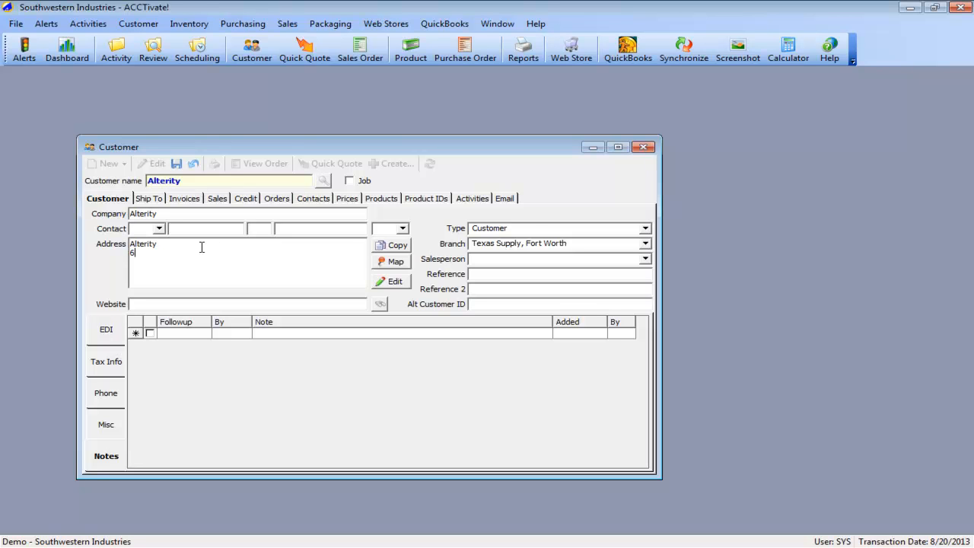
pyautogui.press('Return')
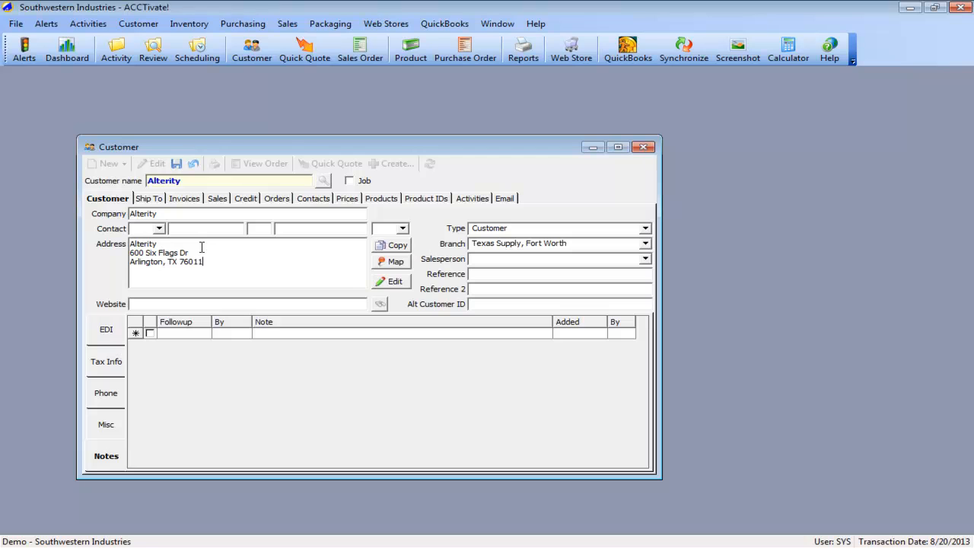
# - Enter the main phone number for the Alterity customer and save the record
pyautogui.click(93, 402)
pyautogui.click(264, 333)
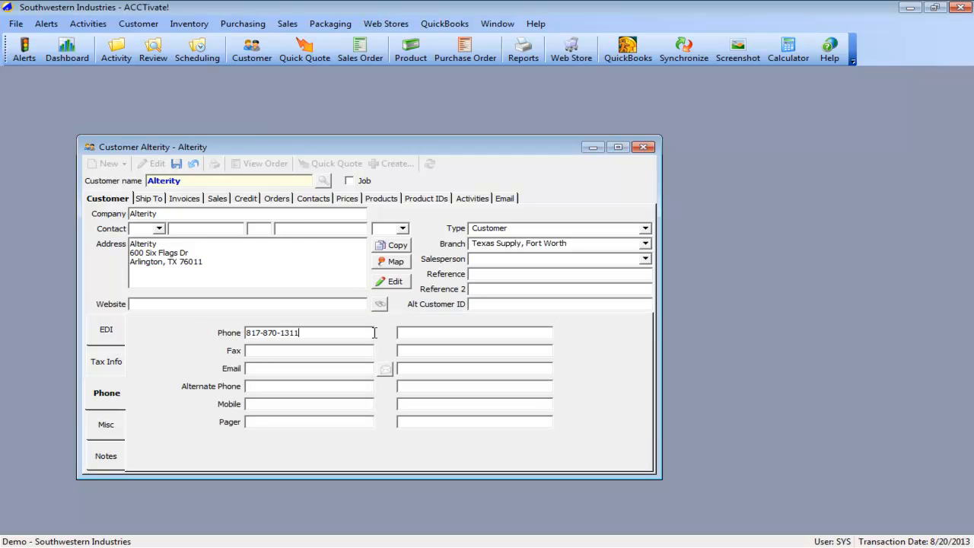
pyautogui.hotkey('ctrl', 's')
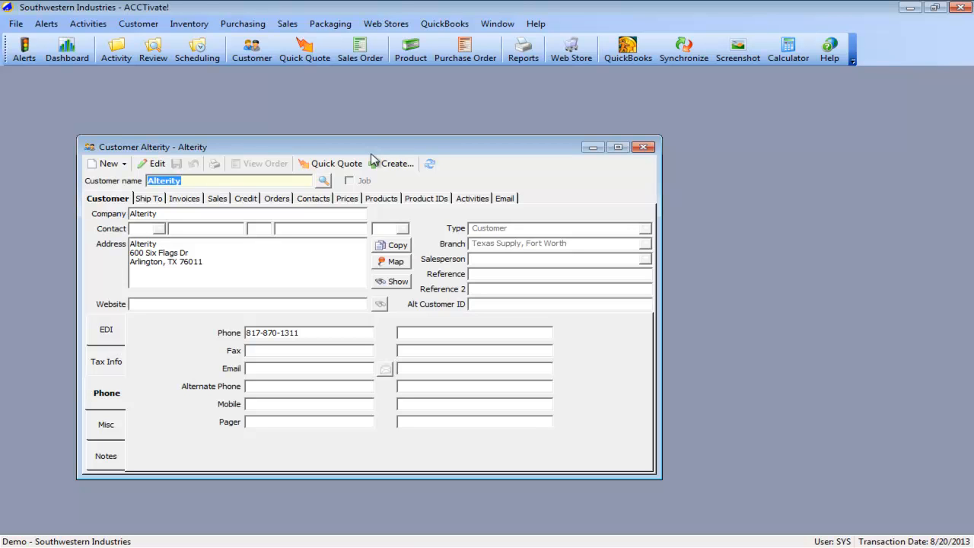
# - Switch to QuickBooks and start a new customer with both customer name and company name set to Alterity
pyautogui.hotkey('alt', 'Tab')
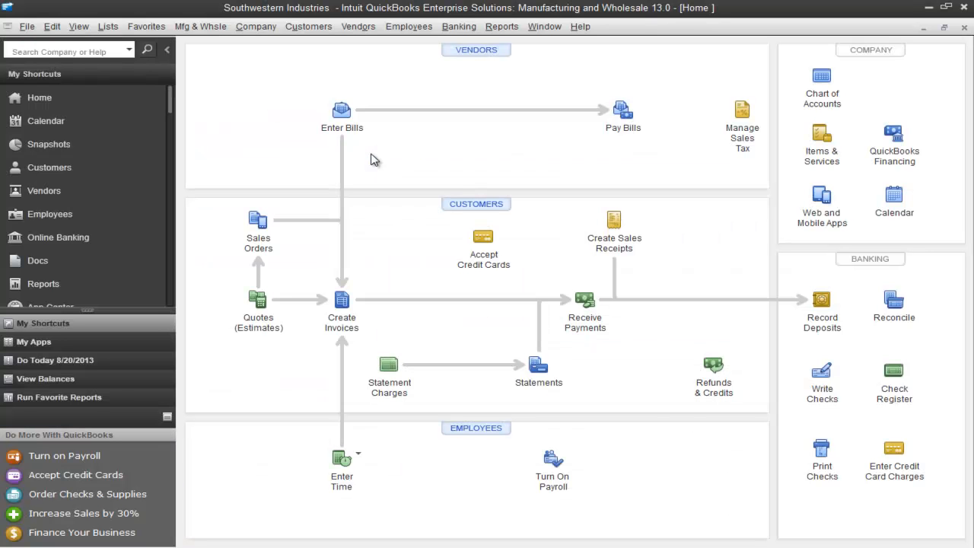
pyautogui.click(87, 167)
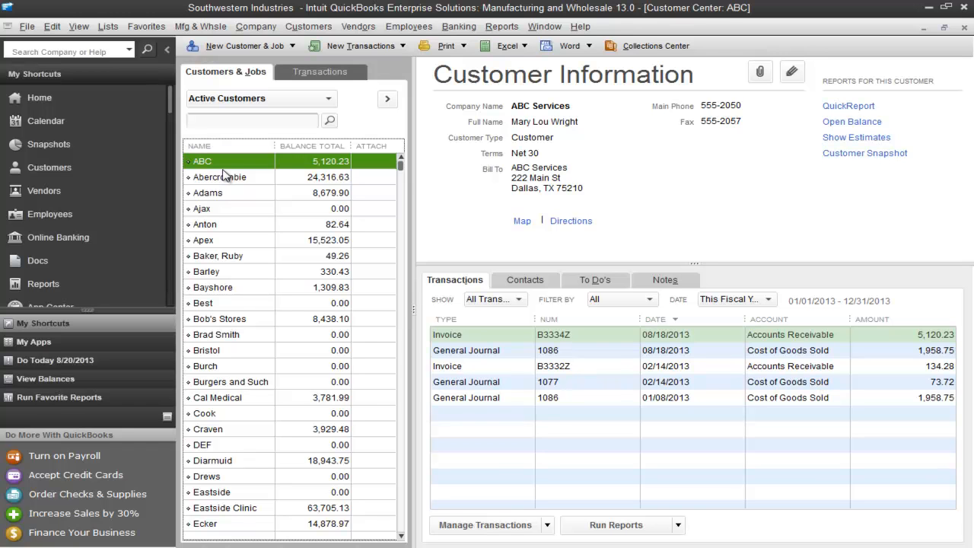
pyautogui.click(240, 44)
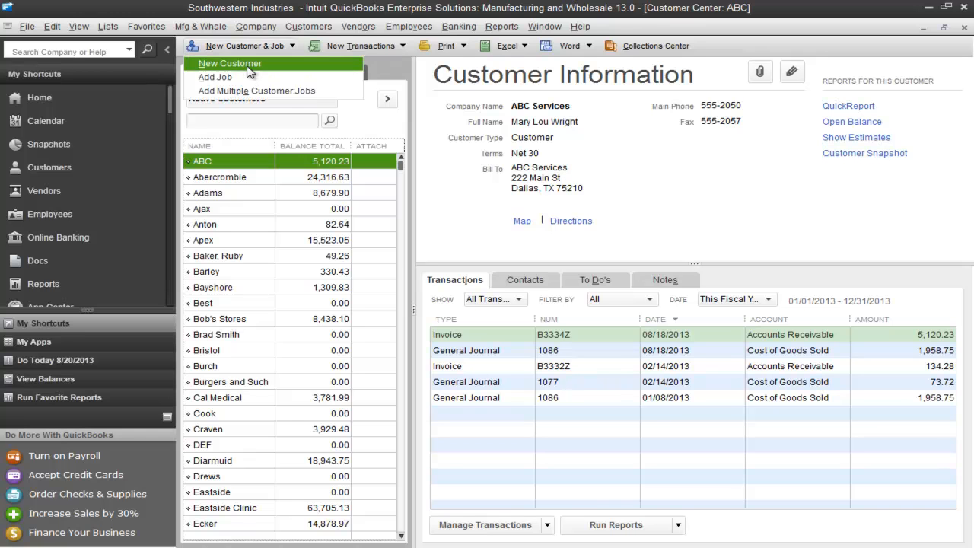
pyautogui.click(246, 65)
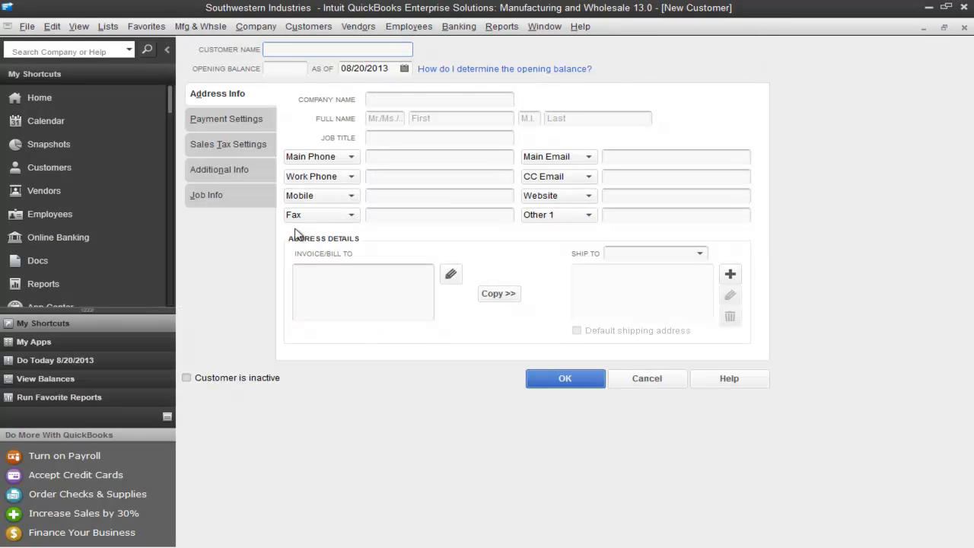
pyautogui.write('Alterity')
pyautogui.press('Tab')
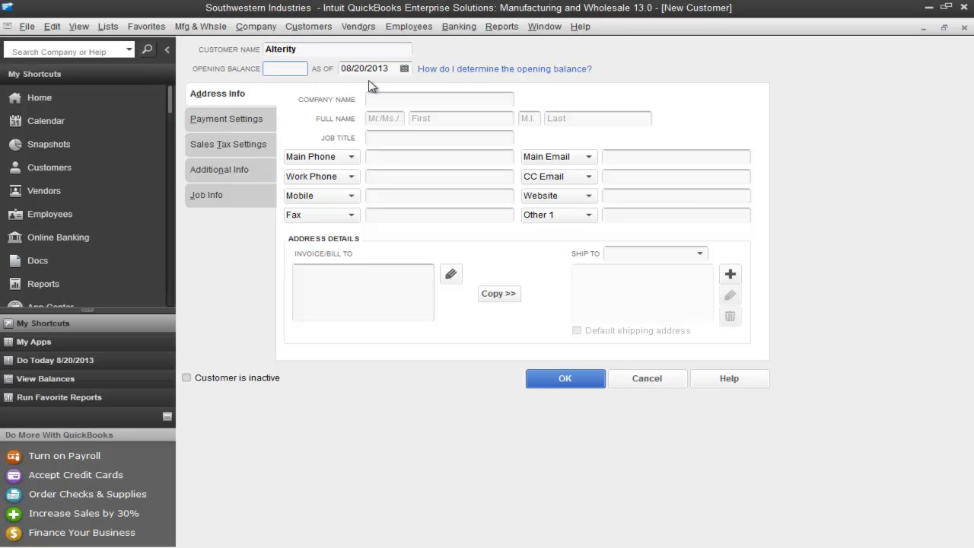
pyautogui.click(390, 96)
pyautogui.write('Alterity')
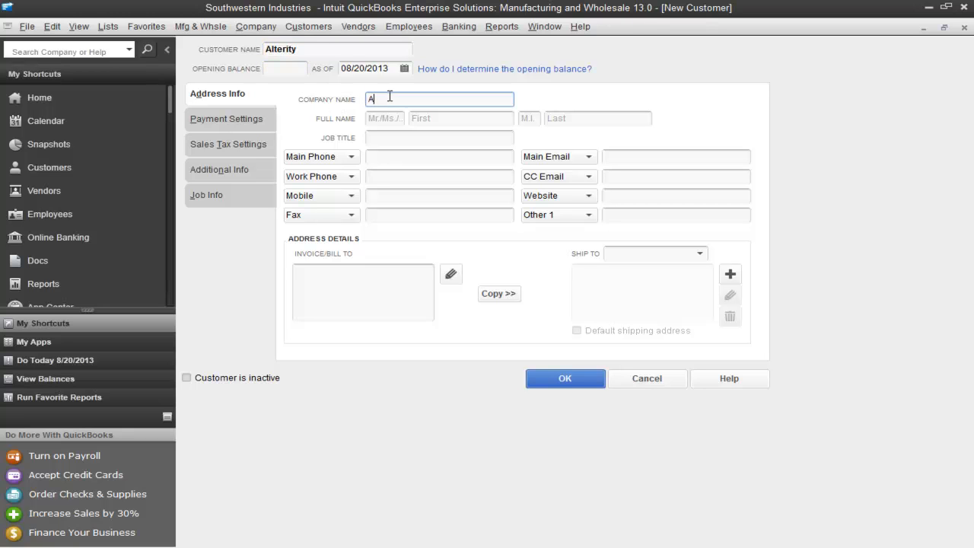
# - Complete the QuickBooks customer's billing address with a street, city, state and ZIP code below the company name
pyautogui.click(361, 275)
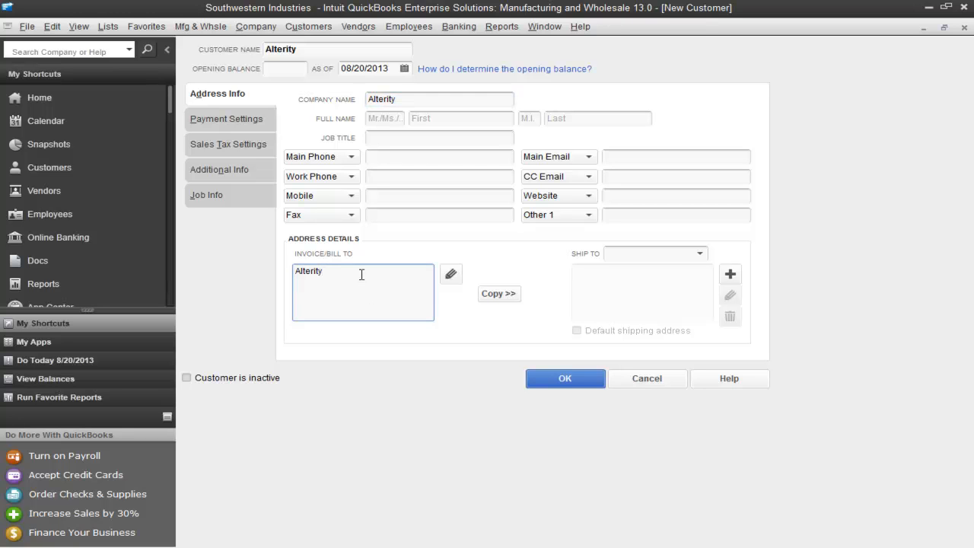
pyautogui.press('Return')
# - Enter the QuickBooks customer's main phone number and save the new customer
pyautogui.click(423, 158)
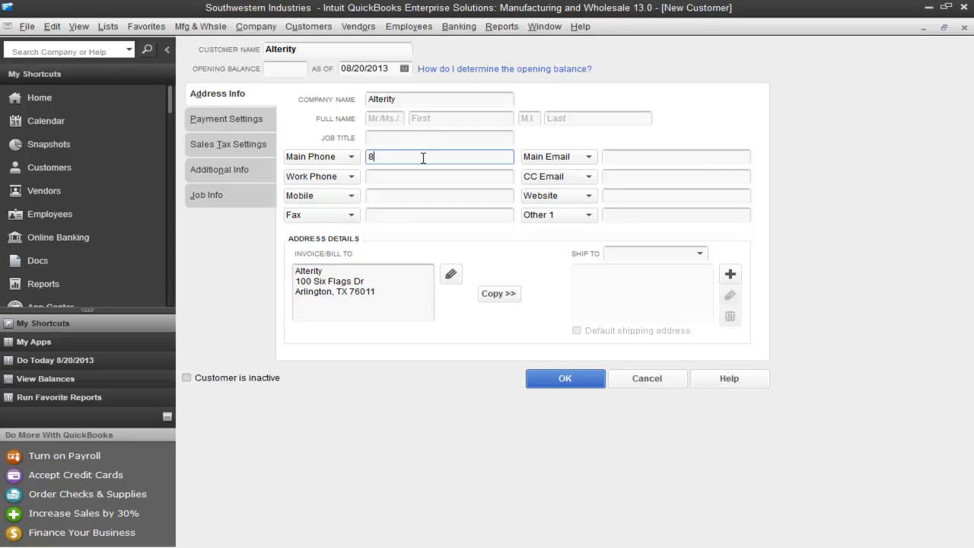
pyautogui.click(555, 383)
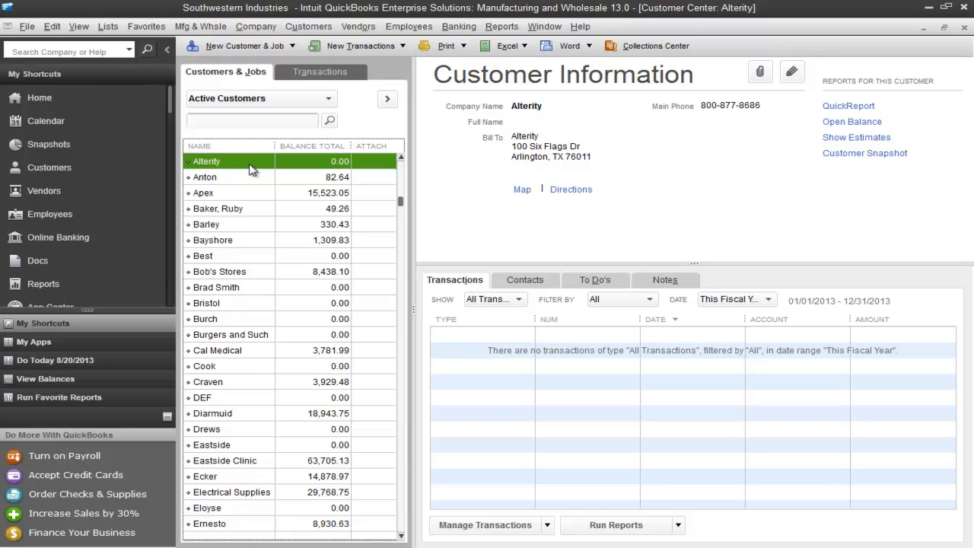
# - Switch to ACCTivate! and run a full synchronization with QuickBooks for changes since the last synchronization
pyautogui.hotkey('alt', 'Tab')
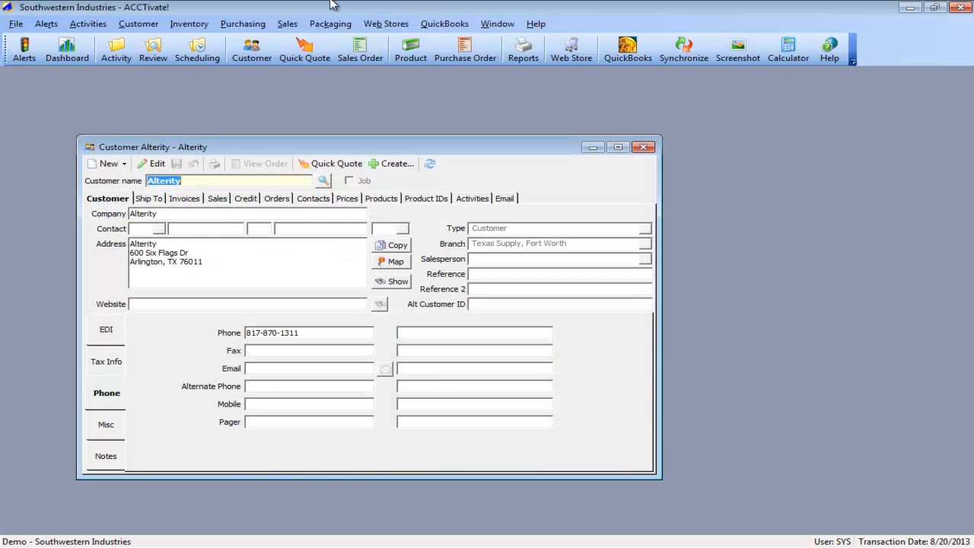
pyautogui.click(443, 23)
pyautogui.click(460, 54)
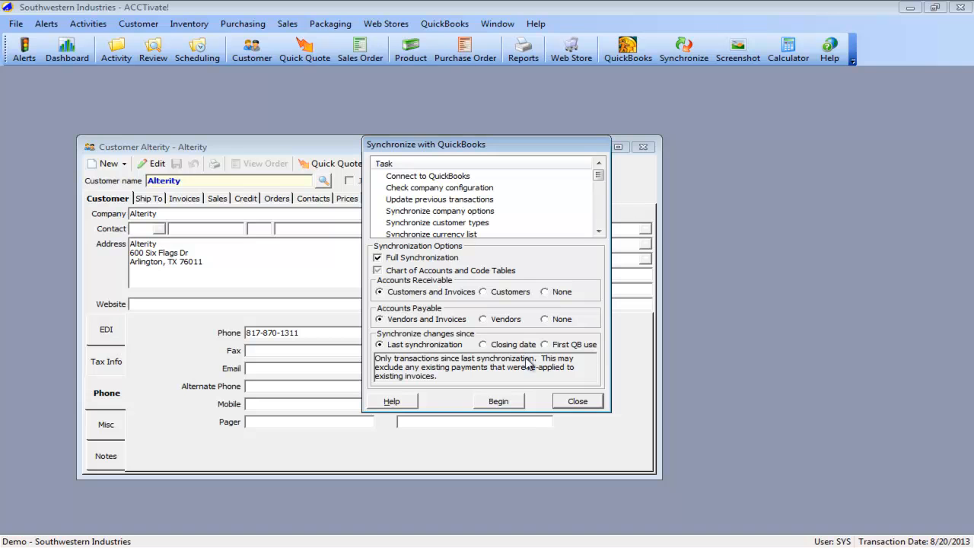
pyautogui.click(494, 401)
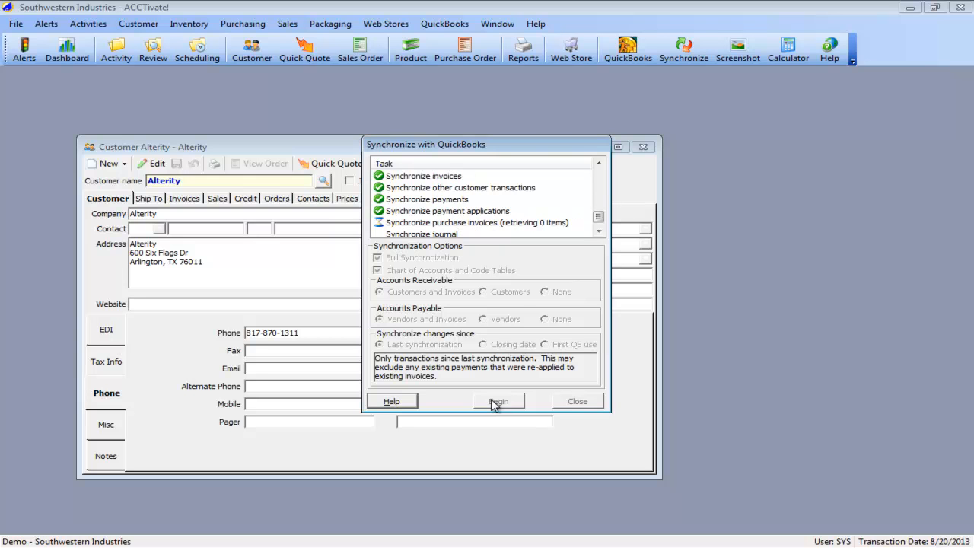
# - Open the synchronization log maximized, examine the warning about customer Alterity, and close the log and the synchronization window
pyautogui.click(492, 404)
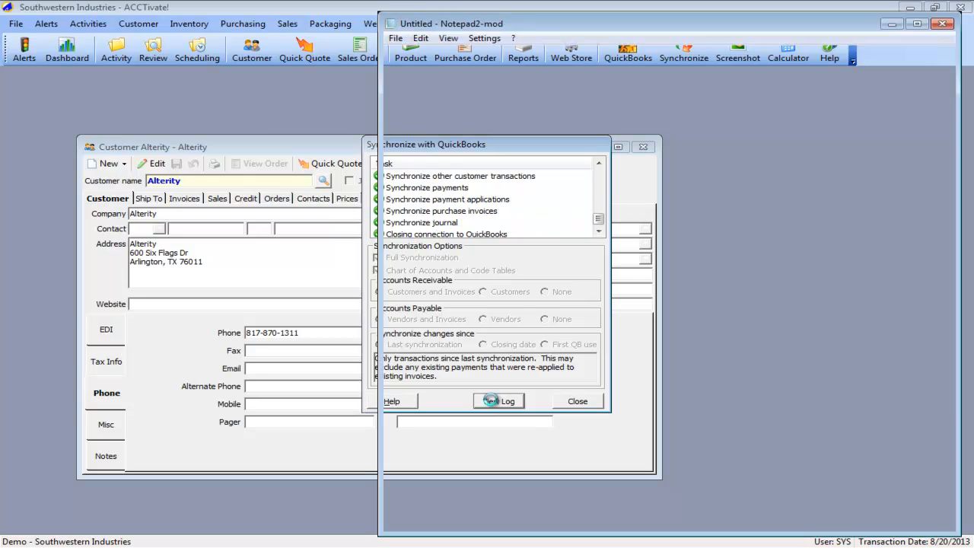
pyautogui.doubleClick(730, 23)
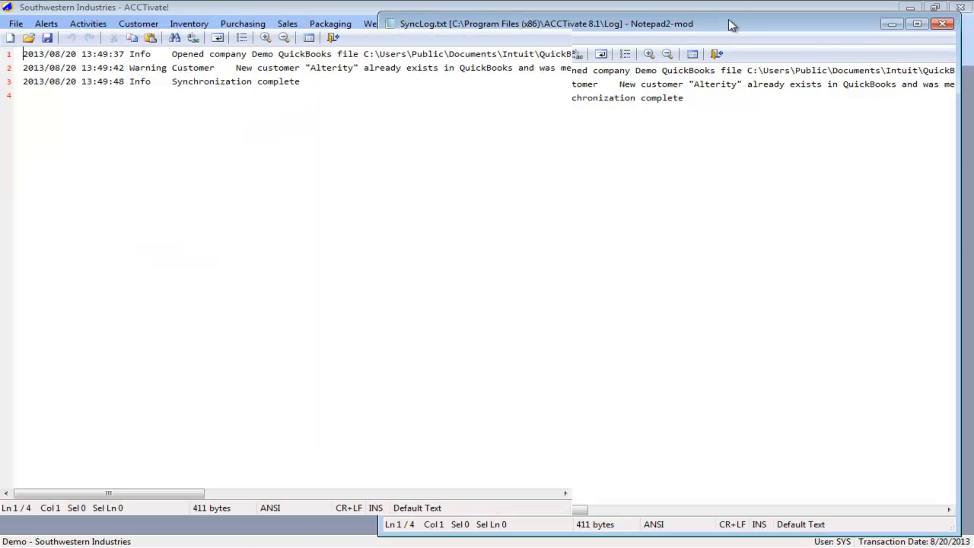
pyautogui.click(236, 68)
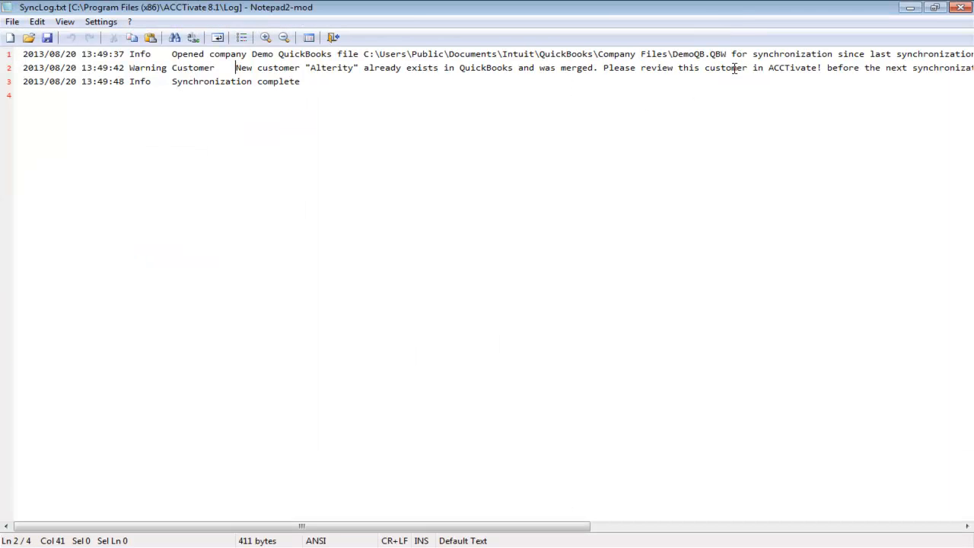
pyautogui.keyDown('shift'); pyautogui.click(592, 68); pyautogui.keyUp('shift')
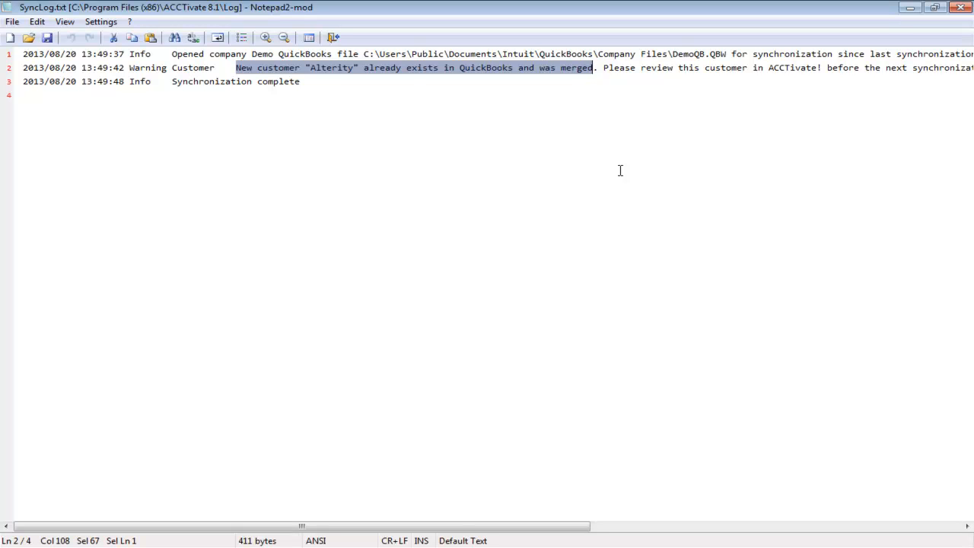
pyautogui.hotkey('alt', 'F4')
pyautogui.click(580, 344)
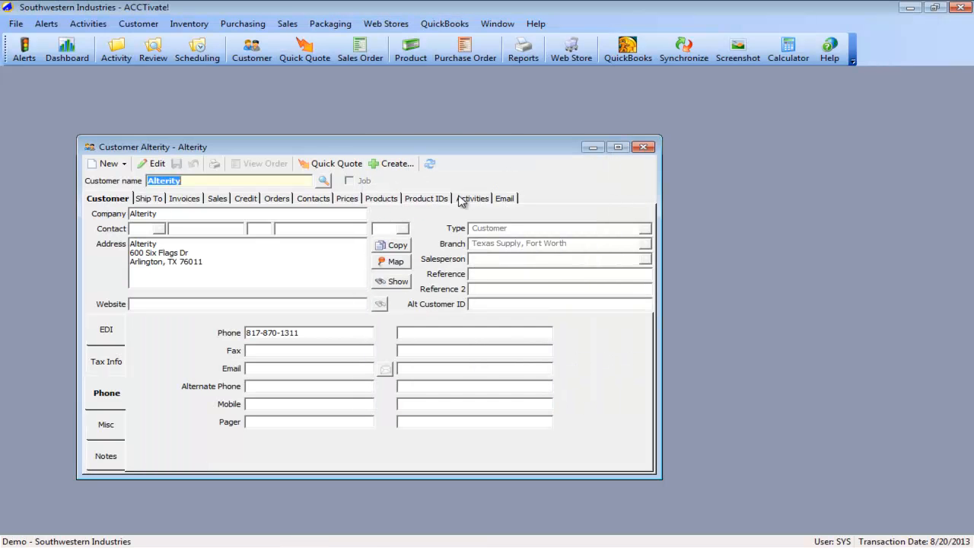
# - Refresh the Alterity customer record and check the street line of its address
pyautogui.click(424, 165)
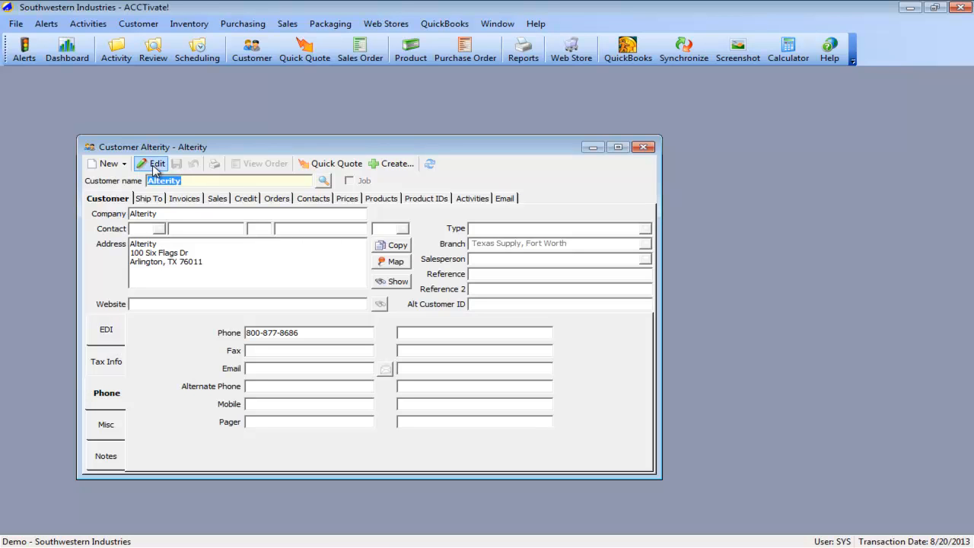
pyautogui.click(193, 252)
pyautogui.moveTo(193, 251); pyautogui.dragTo(127, 253)
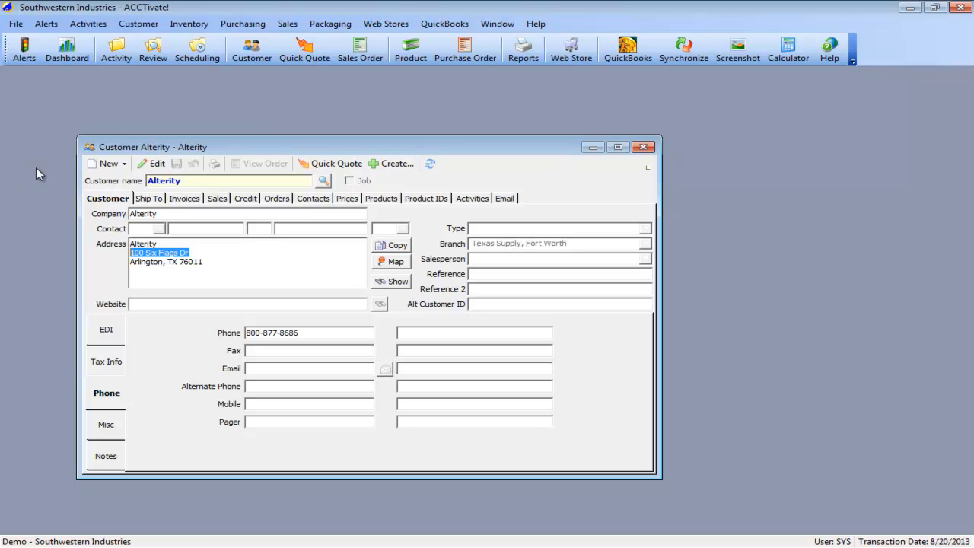
pyautogui.click(101, 164)
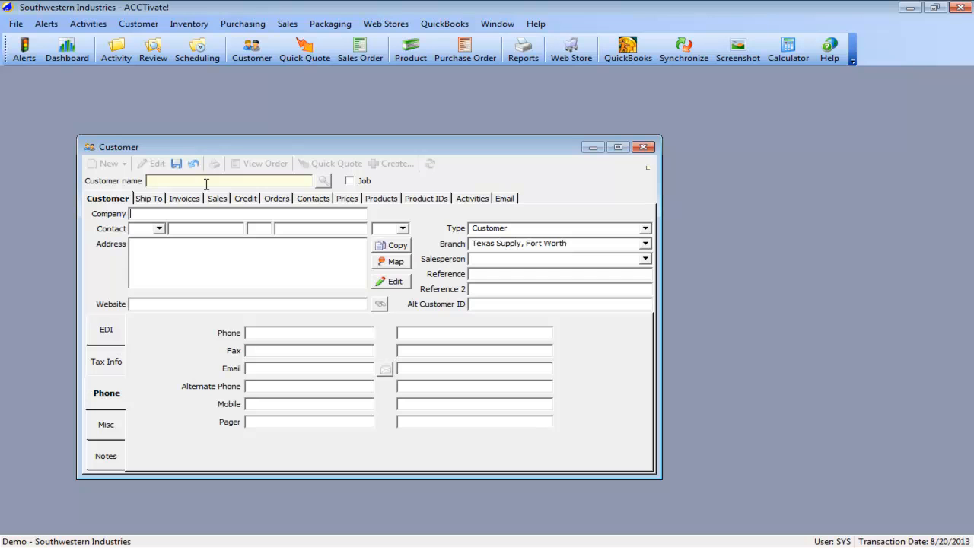
pyautogui.write('Some')
pyautogui.press('BackSpace')
pyautogui.press('BackSpace')
pyautogui.press('BackSpace')
pyautogui.press('BackSpace')
pyautogui.write('Acmoe')
pyautogui.press('BackSpace')
pyautogui.press('Tab')
pyautogui.click(200, 246)
pyautogui.click(183, 164)
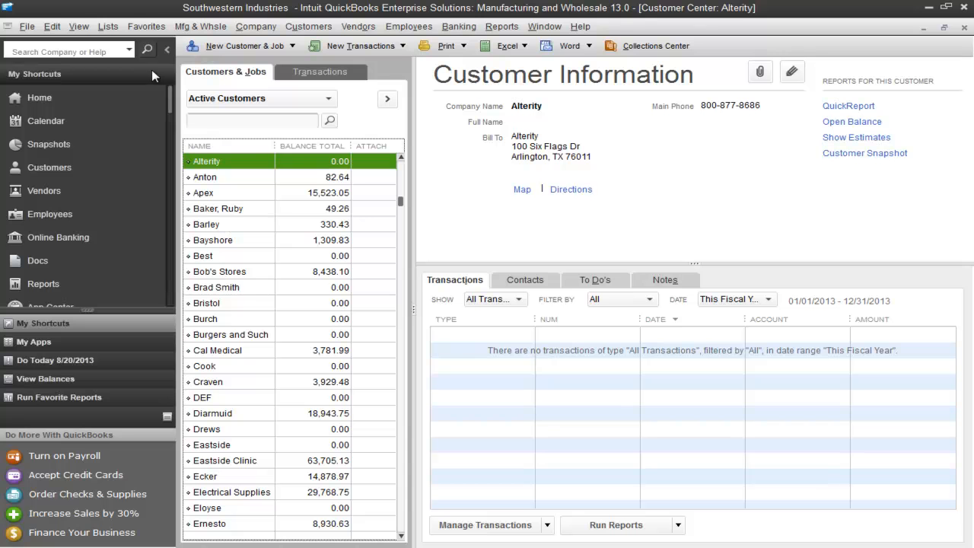
# - Start a new vendor named Acme from the QuickBooks vendor list
pyautogui.click(76, 188)
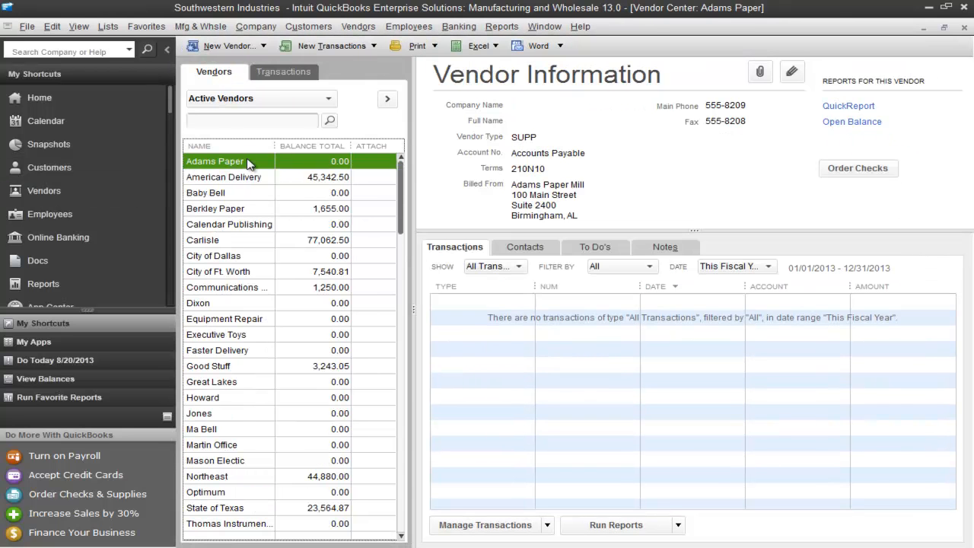
pyautogui.hotkey('ctrl', 'n')
pyautogui.write('ACme')
pyautogui.press('Tab')
pyautogui.press('Tab')
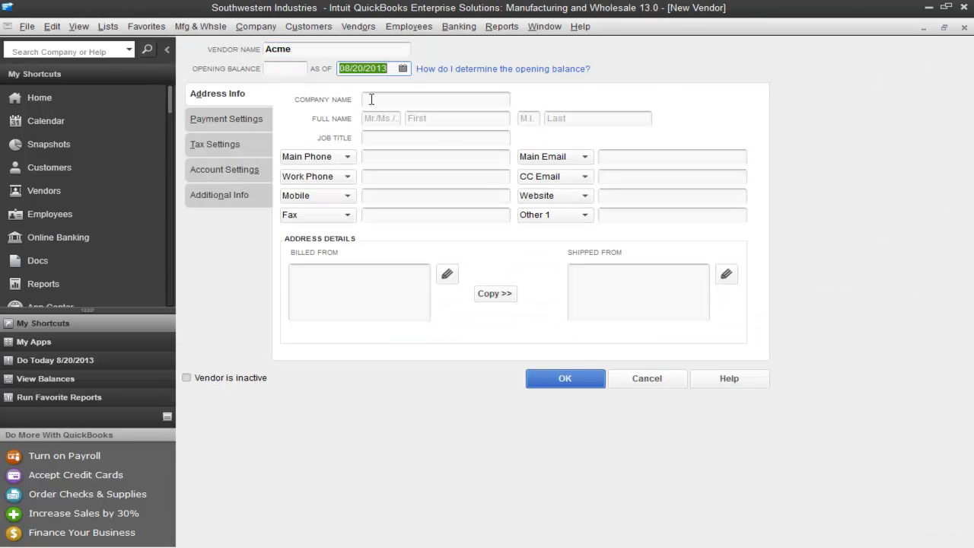
# - Complete the new vendor with company name Acme Corp and a billed-from address including city, state and zip code, and save it
pyautogui.click(382, 99)
pyautogui.write('Acme Corp')
pyautogui.press('Tab')
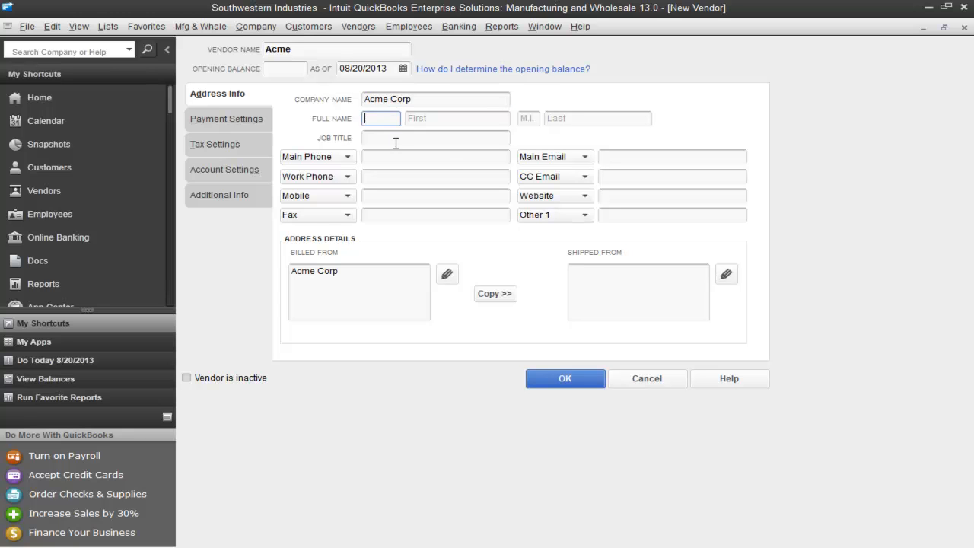
pyautogui.click(378, 270)
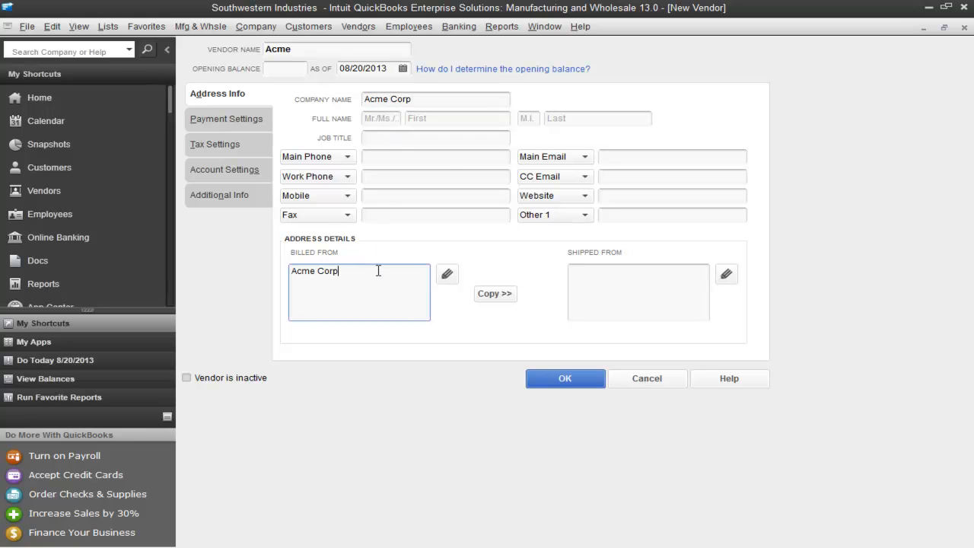
pyautogui.write('Dallas, Tx')
pyautogui.click(531, 381)
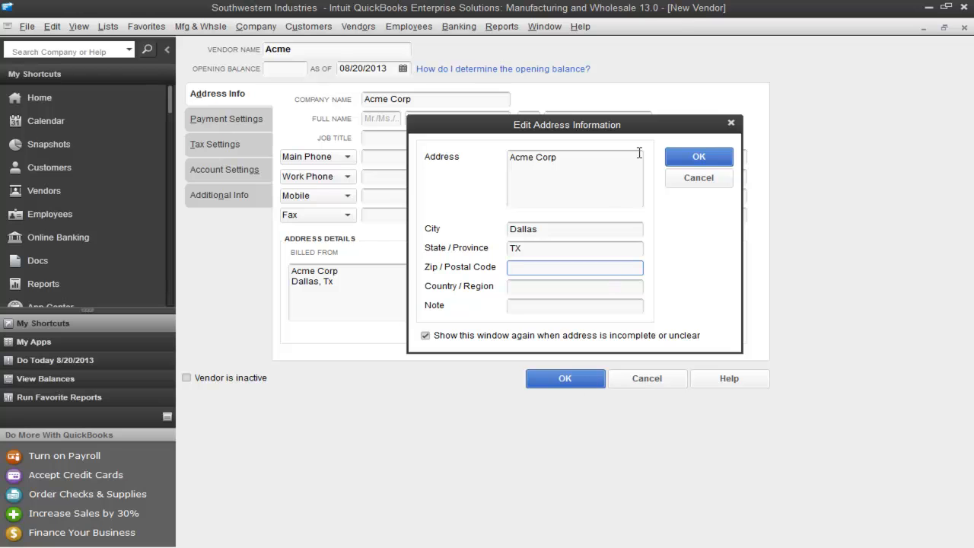
pyautogui.write('75010')
pyautogui.click(709, 162)
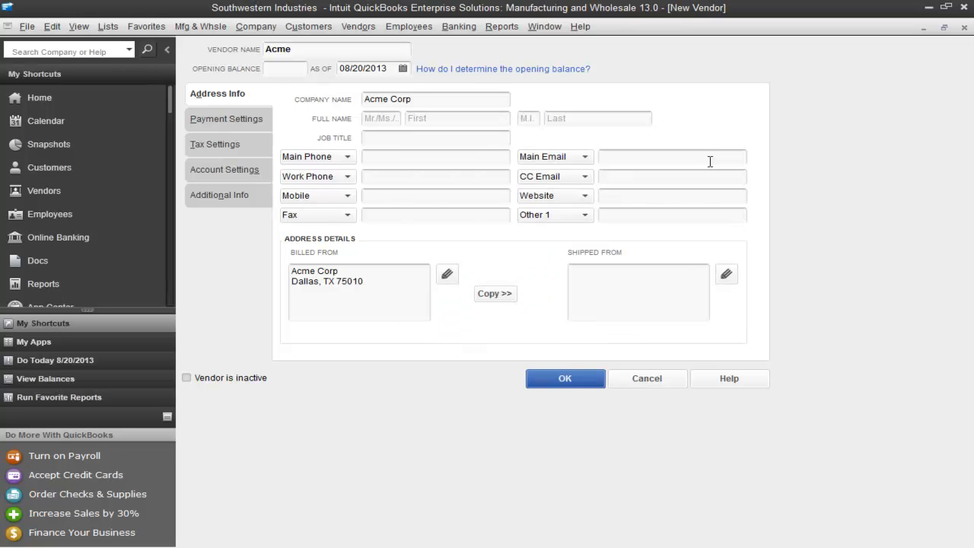
pyautogui.click(564, 378)
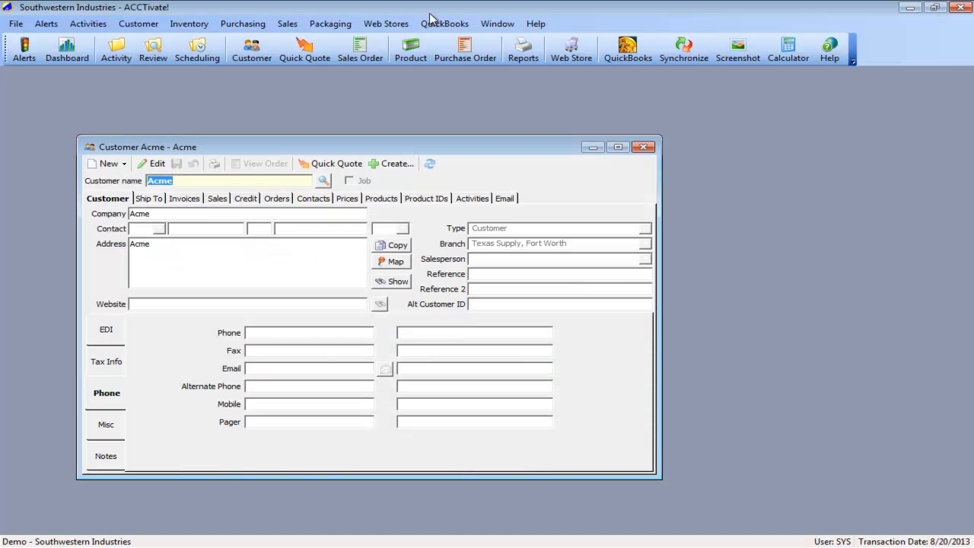
# - Switch to ACCTivate! and run a full synchronization with QuickBooks covering changes since the last synchronization
pyautogui.click(444, 24)
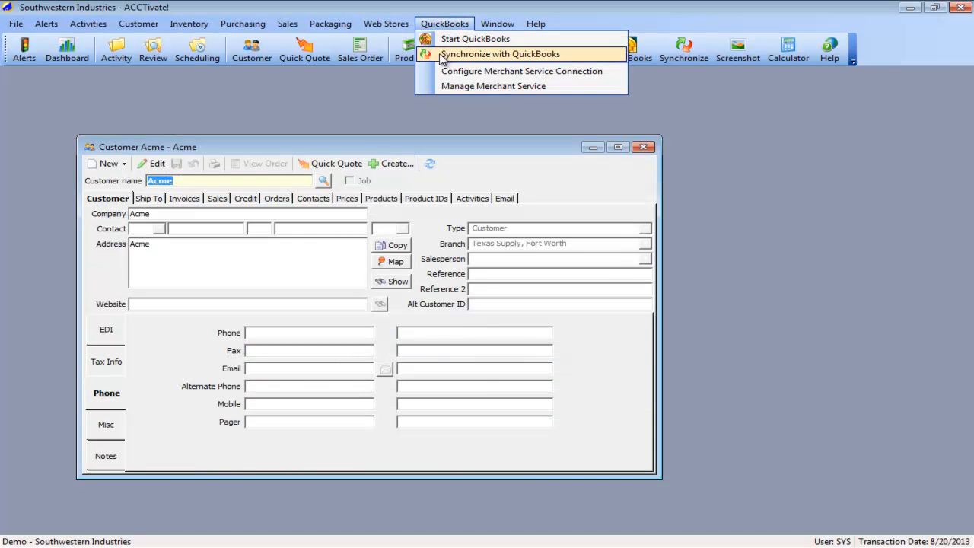
pyautogui.click(441, 54)
pyautogui.click(499, 401)
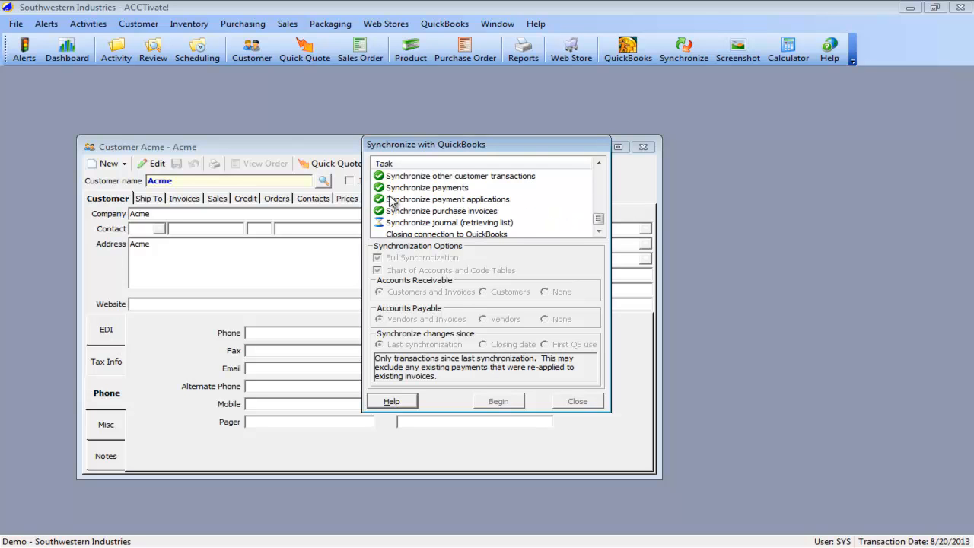
# - Check the Synchronize customers task in the task list and open the synchronization log
pyautogui.click(599, 178)
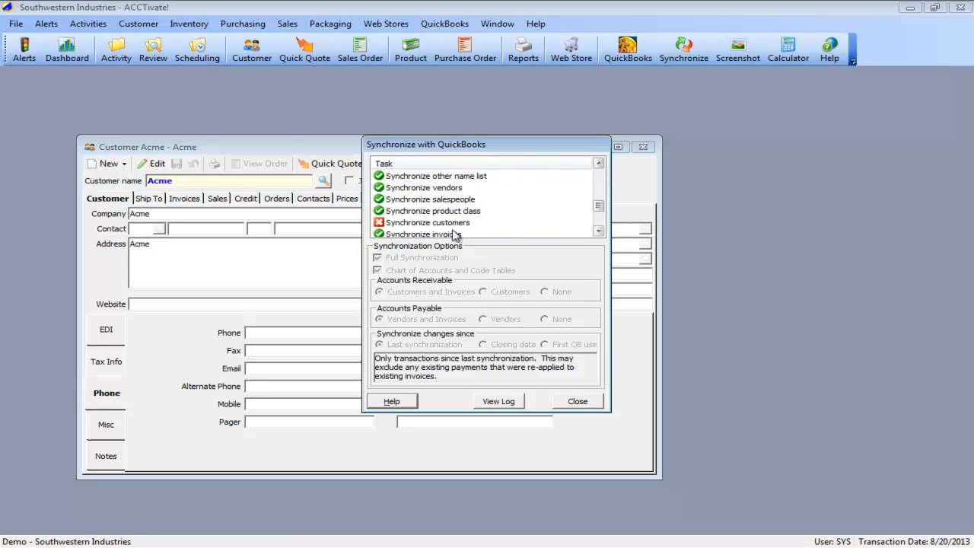
pyautogui.click(428, 222)
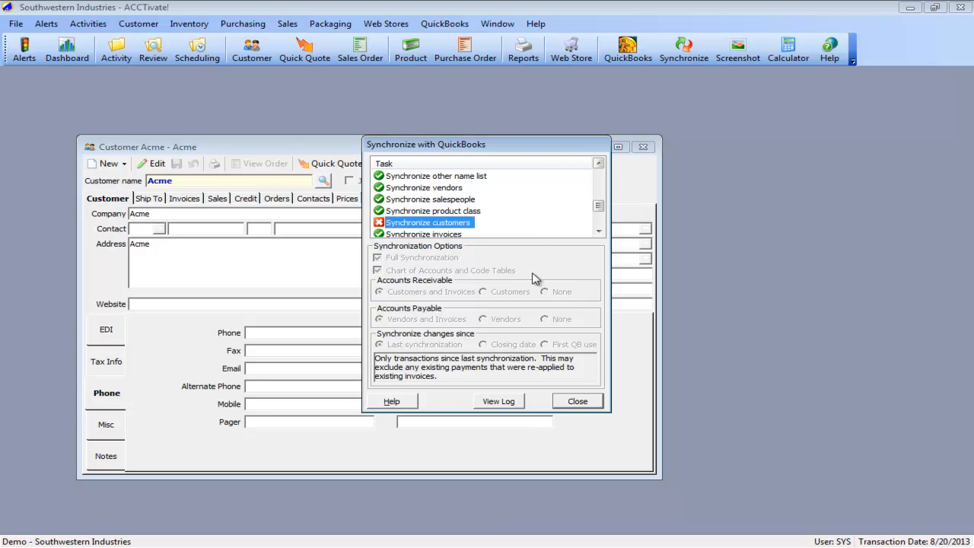
pyautogui.click(511, 400)
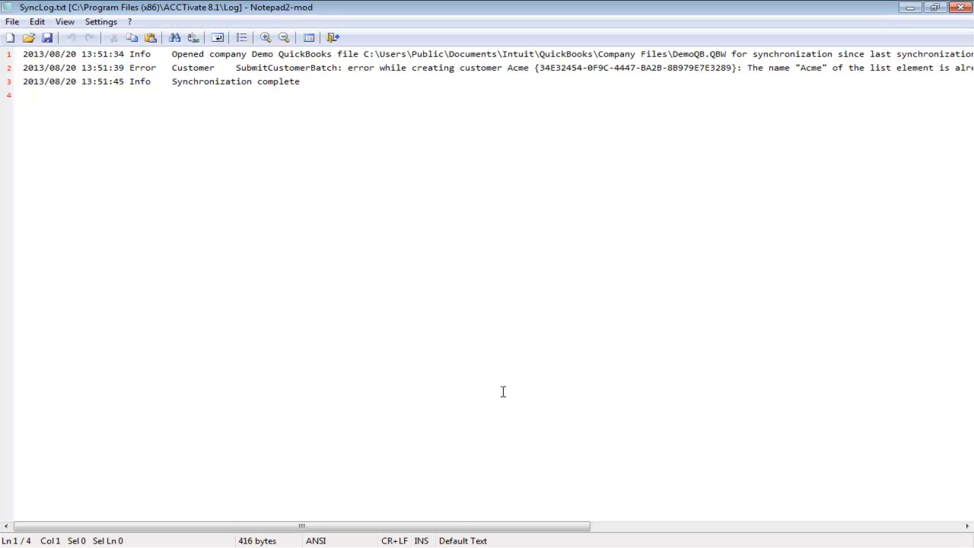
# - Highlight the identifier in braces after the customer name Acme in the log's error line
pyautogui.click(129, 68)
pyautogui.hotkey('ctrl', 'Right')
pyautogui.hotkey('ctrl', 'Right')
pyautogui.hotkey('ctrl', 'Right')
pyautogui.hotkey('ctrl', 'Right')
pyautogui.hotkey('ctrl', 'Right')
pyautogui.hotkey('ctrl', 'Right')
pyautogui.hotkey('ctrl', 'Right')
pyautogui.hotkey('ctrl', 'Right')
pyautogui.hotkey('ctrl', 'Right')
pyautogui.hotkey('ctrl', 'Right')
pyautogui.hotkey('ctrl', 'Right')
pyautogui.hotkey('ctrl', 'Left')
pyautogui.hotkey('ctrl', 'Left')
pyautogui.hotkey('ctrl', 'shift', 'Right')
pyautogui.hotkey('ctrl', 'shift', 'Right')
pyautogui.hotkey('ctrl', 'shift', 'Right')
pyautogui.hotkey('ctrl', 'shift', 'Right')
pyautogui.hotkey('ctrl', 'shift', 'Right')
pyautogui.hotkey('ctrl', 'shift', 'Right')
pyautogui.hotkey('ctrl', 'shift', 'Right')
pyautogui.hotkey('ctrl', 'shift', 'Right')
pyautogui.hotkey('ctrl', 'shift', 'Right')
pyautogui.hotkey('ctrl', 'shift', 'Right')
pyautogui.hotkey('ctrl', 'shift', 'Right')
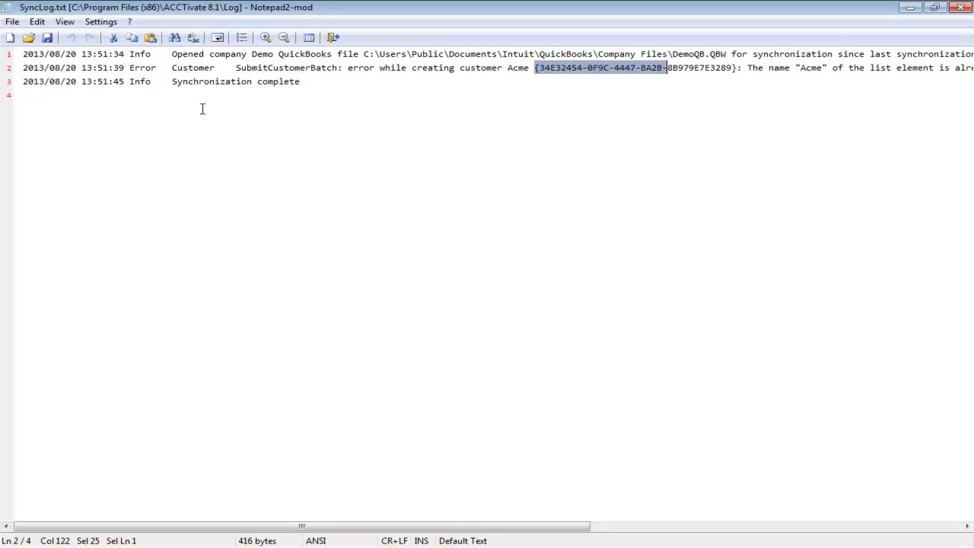
pyautogui.hotkey('shift', 'Left')
pyautogui.hotkey('shift', 'Left')
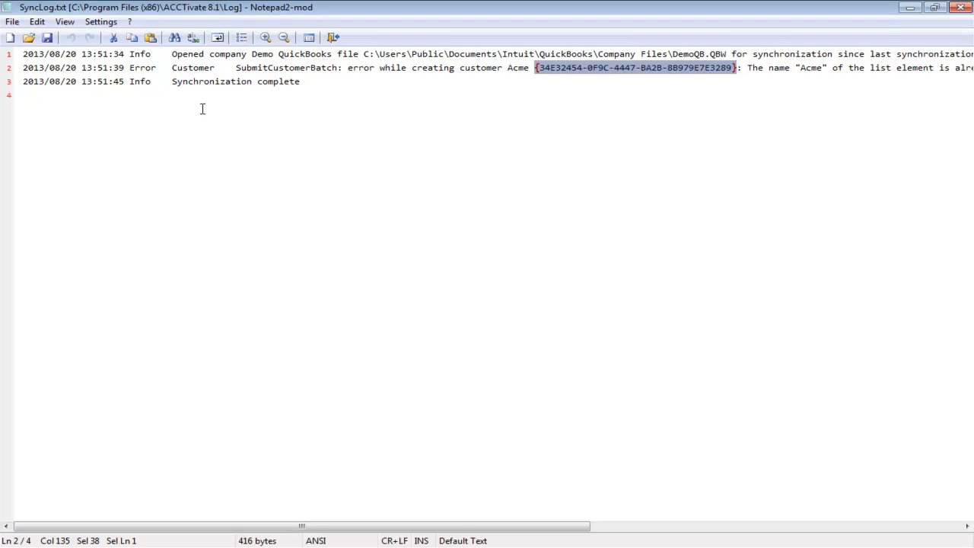
# - Read the remainder of the Acme error message to the end of its line and close the log
pyautogui.press('Right')
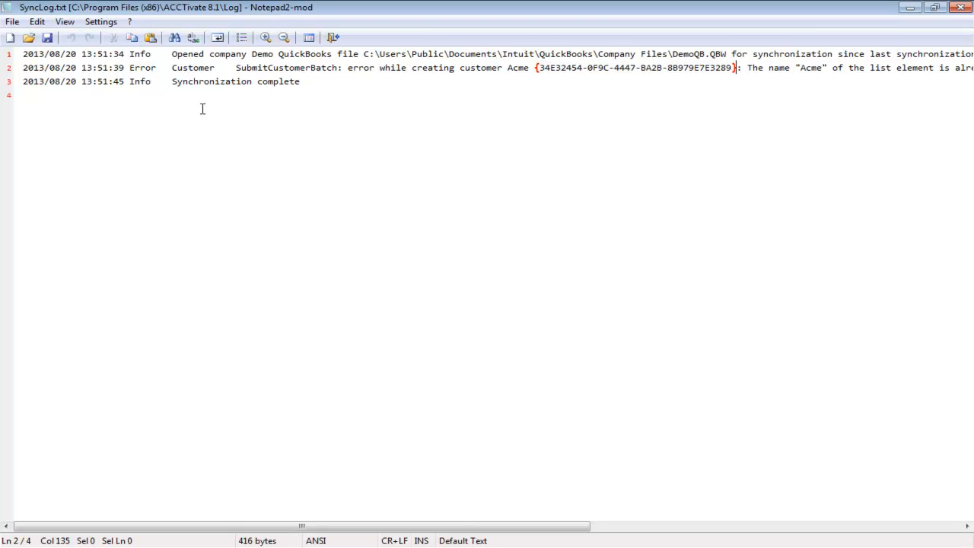
pyautogui.press('Right')
pyautogui.press('Right')
pyautogui.press('Right')
pyautogui.press('Right')
pyautogui.press('Right')
pyautogui.press('Right')
pyautogui.hotkey('ctrl', 'Right')
pyautogui.hotkey('ctrl', 'Right')
pyautogui.hotkey('ctrl', 'Right')
pyautogui.hotkey('ctrl', 'Right')
pyautogui.hotkey('ctrl', 'Right')
pyautogui.hotkey('ctrl', 'Right')
pyautogui.hotkey('ctrl', 'Right')
pyautogui.hotkey('ctrl', 'Right')
pyautogui.hotkey('ctrl', 'Right')
pyautogui.hotkey('ctrl', 'Right')
pyautogui.hotkey('ctrl', 'Right')
pyautogui.hotkey('ctrl', 'Right')
pyautogui.hotkey('ctrl', 'Right')
pyautogui.hotkey('ctrl', 'Right')
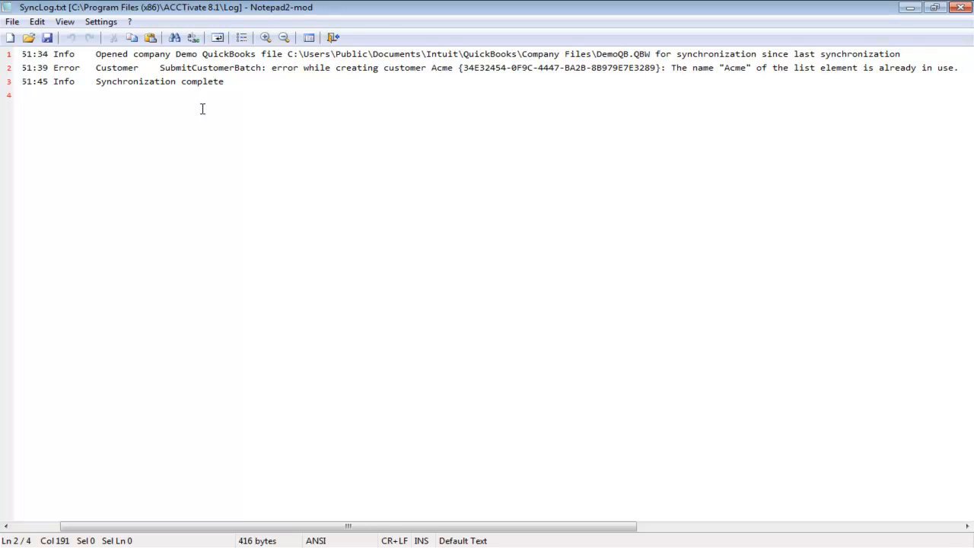
pyautogui.click(963, 9)
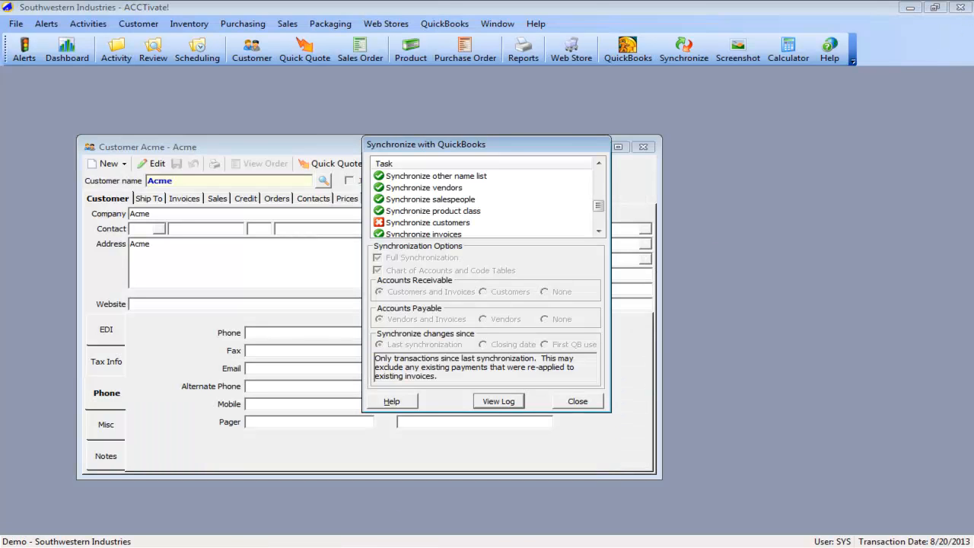
# - Switch to QuickBooks and list all customers in the Customer Center, inactive ones included
pyautogui.hotkey('alt', 'Tab')
pyautogui.hotkey('alt', 'Tab')
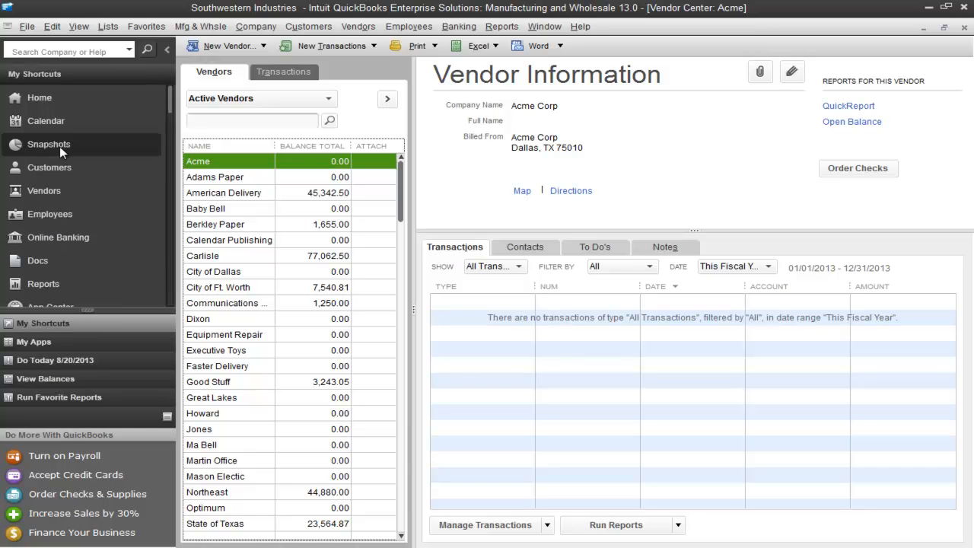
pyautogui.click(57, 149)
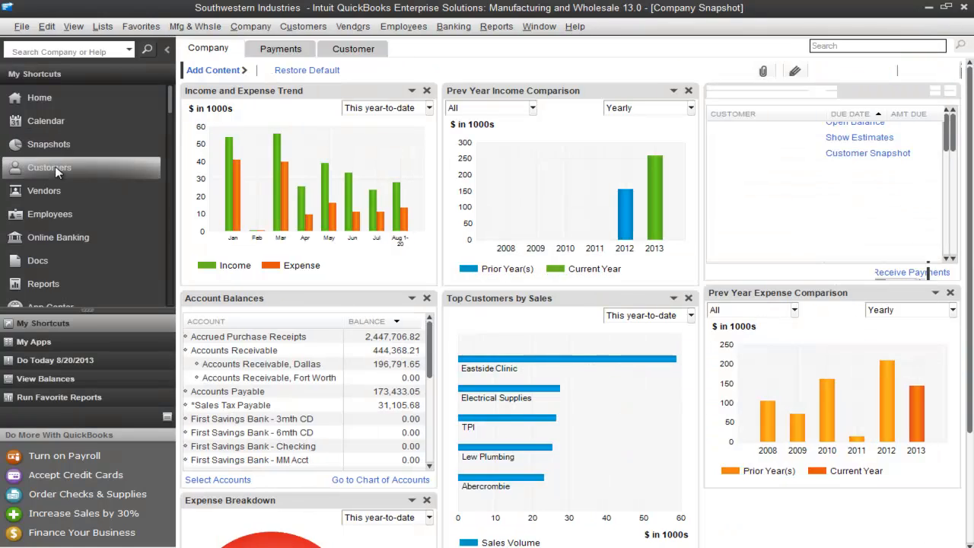
pyautogui.click(55, 169)
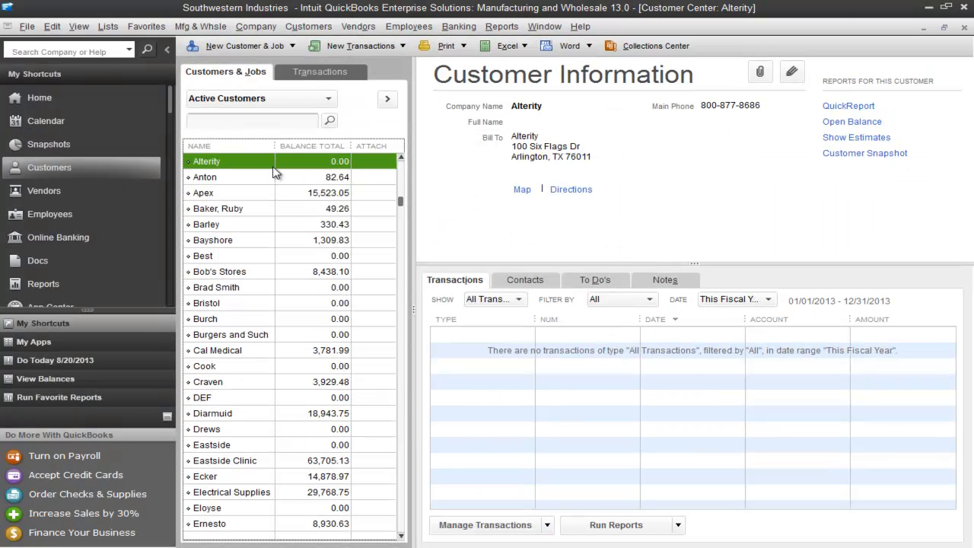
pyautogui.click(272, 100)
pyautogui.click(264, 116)
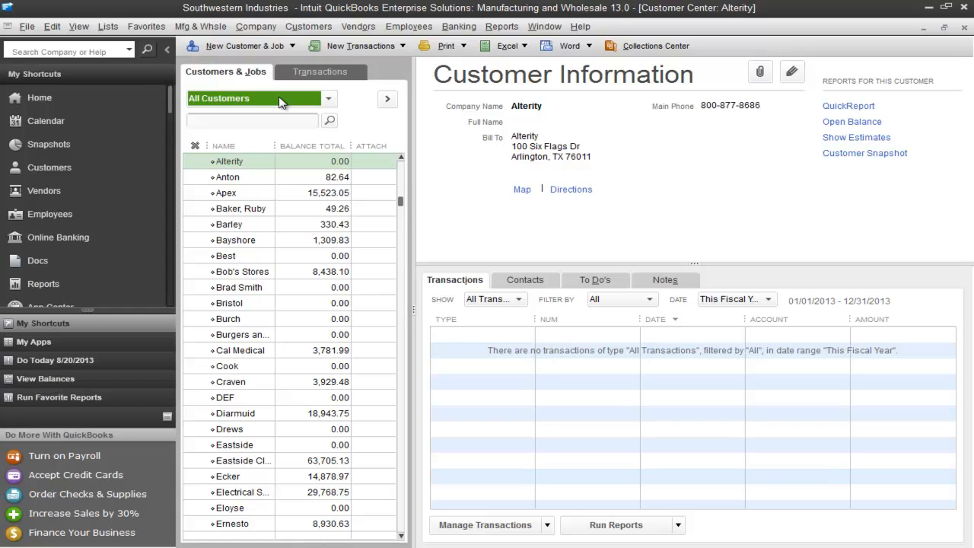
# - Show all employees in the Employee Center to check for a matching name
pyautogui.click(65, 212)
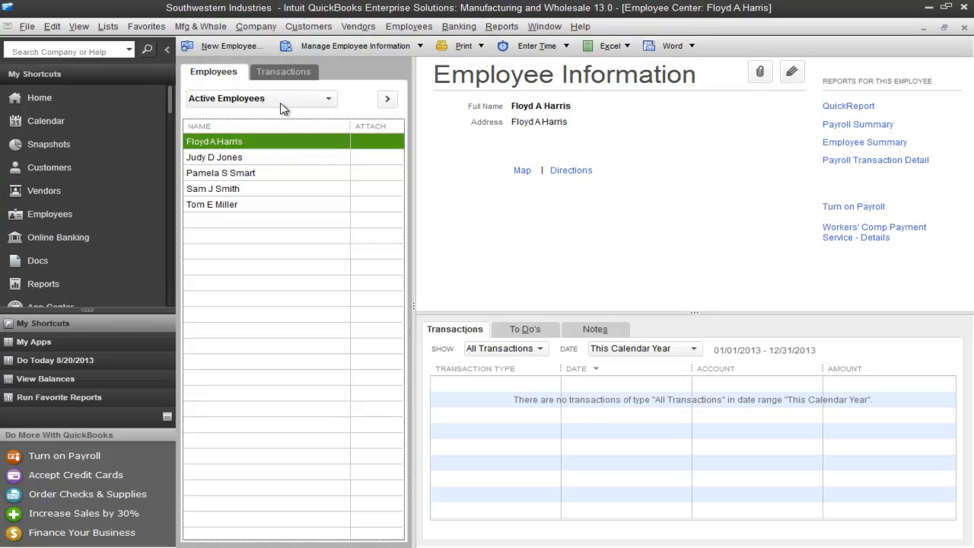
pyautogui.click(280, 106)
pyautogui.click(217, 118)
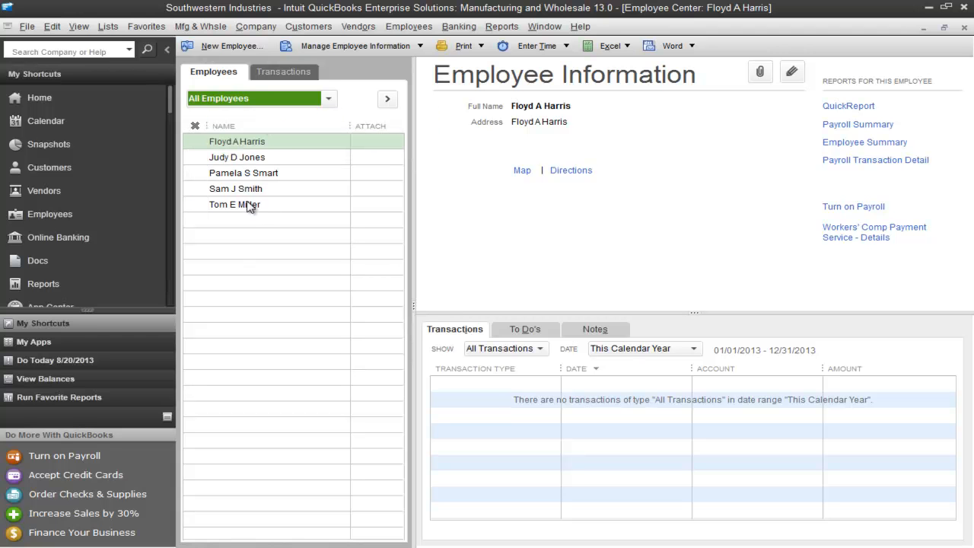
# - Show all vendors in the Vendor Center to find the entry named Acme
pyautogui.click(50, 194)
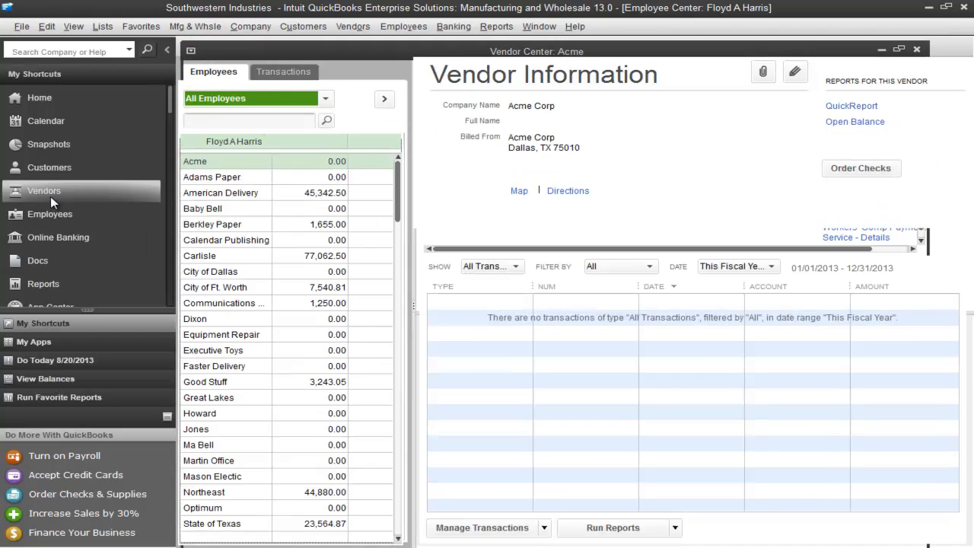
pyautogui.click(279, 98)
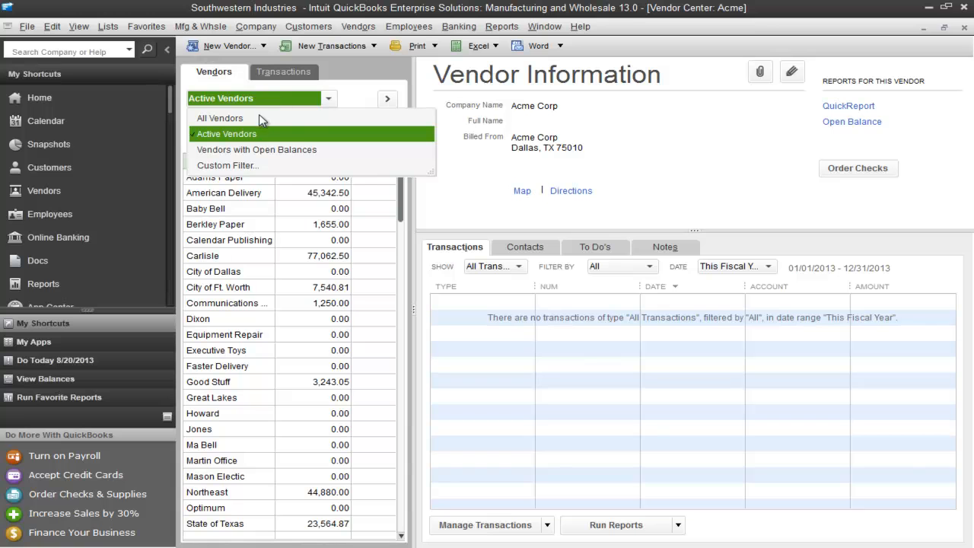
pyautogui.click(258, 118)
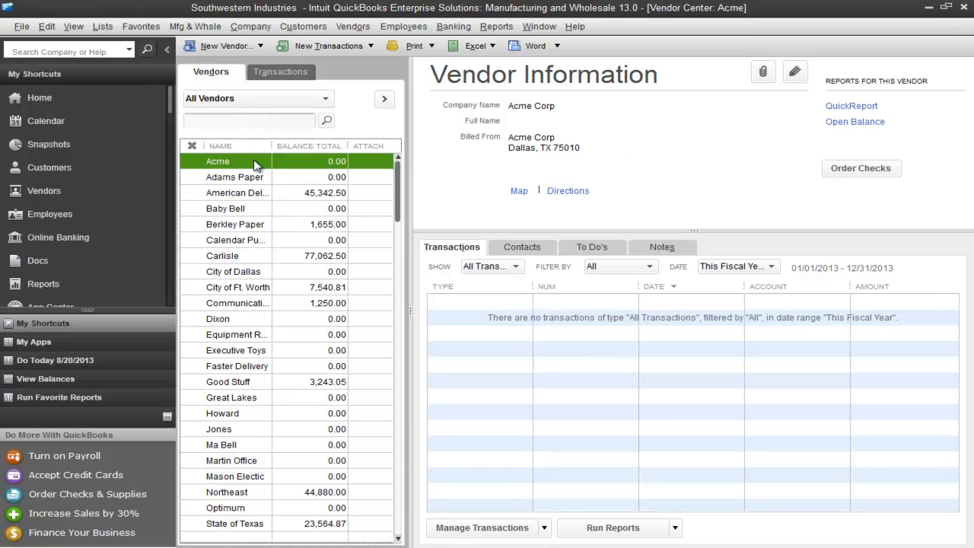
# - Open the vendor Acme for editing and change its vendor name to Acme (Vendor)
pyautogui.doubleClick(254, 163)
pyautogui.click(314, 50)
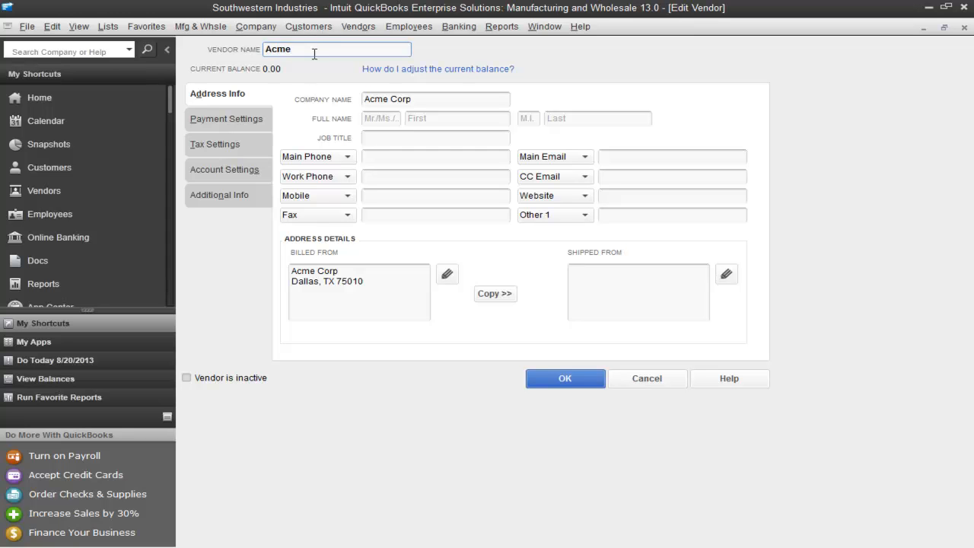
pyautogui.write('(Vendor)')
pyautogui.moveTo(292, 48); pyautogui.dragTo(355, 49)
pyautogui.click(356, 49)
# - Compare the vendor name with the name printed on checks in the payment settings, and save the renamed vendor
pyautogui.click(240, 125)
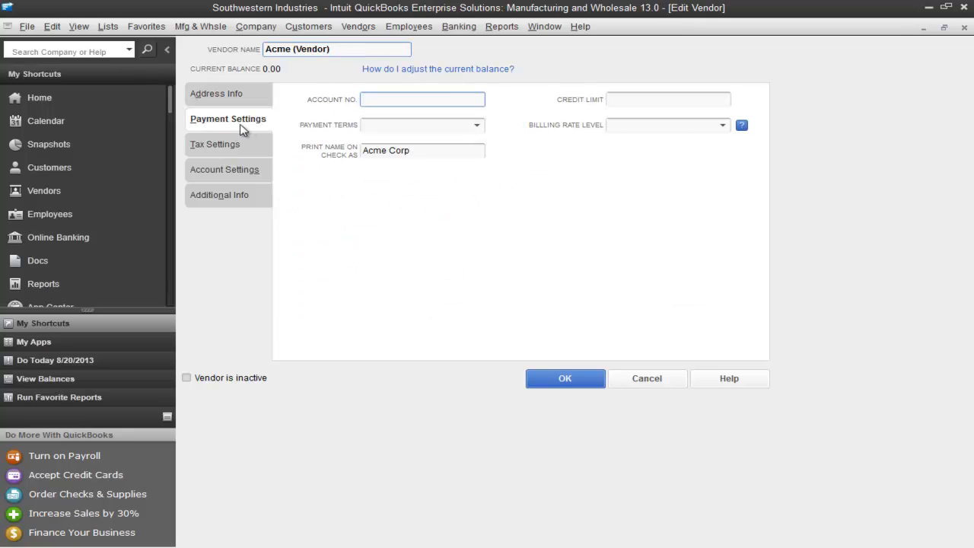
pyautogui.click(456, 149)
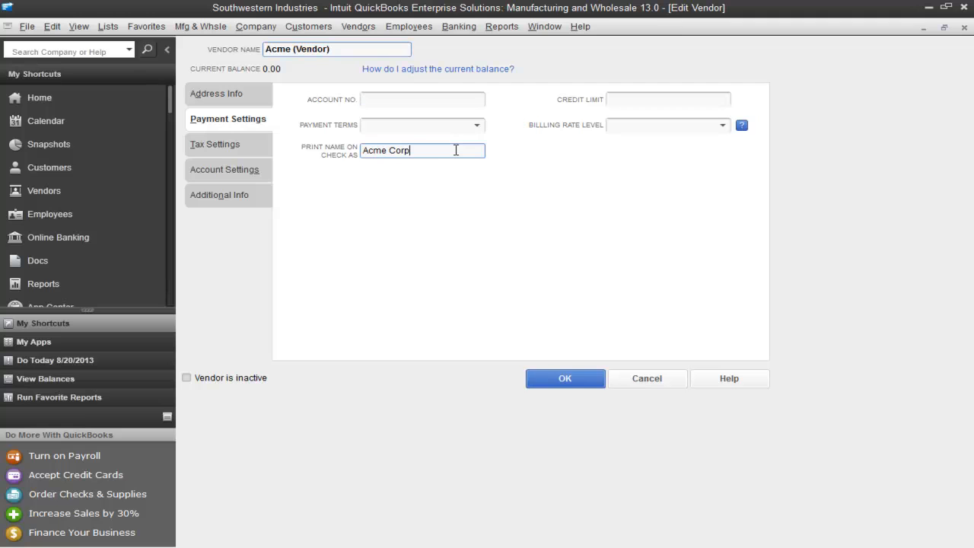
pyautogui.moveTo(442, 150); pyautogui.dragTo(358, 152)
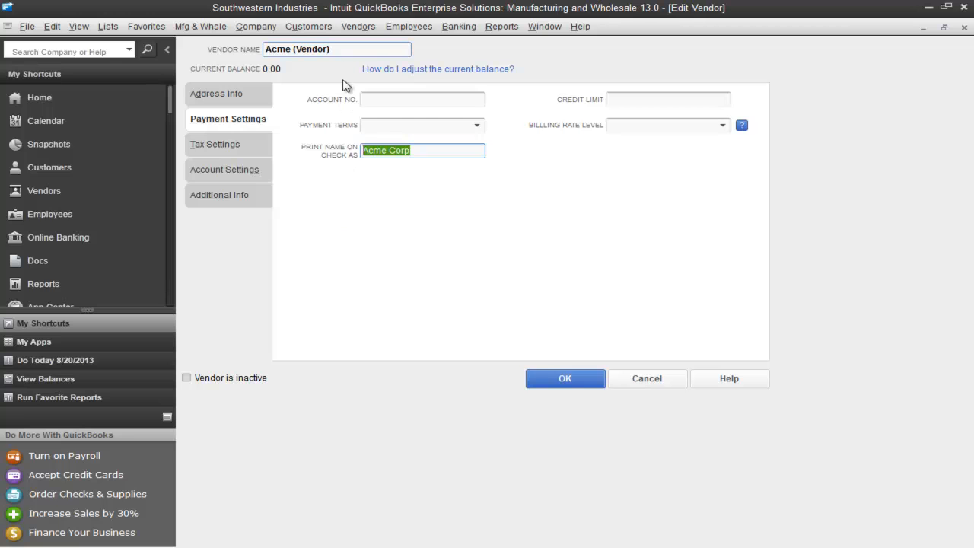
pyautogui.moveTo(337, 49); pyautogui.dragTo(265, 56)
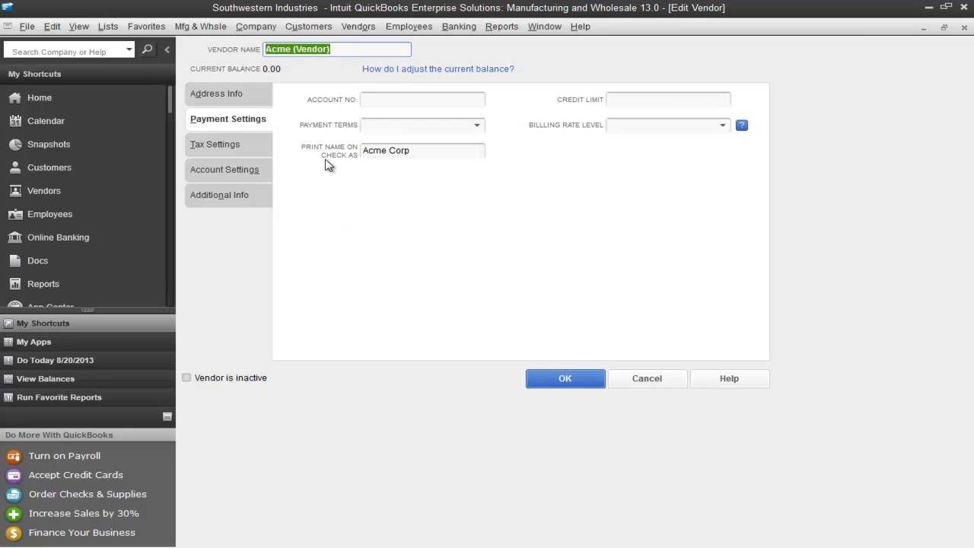
pyautogui.moveTo(424, 150); pyautogui.dragTo(308, 156)
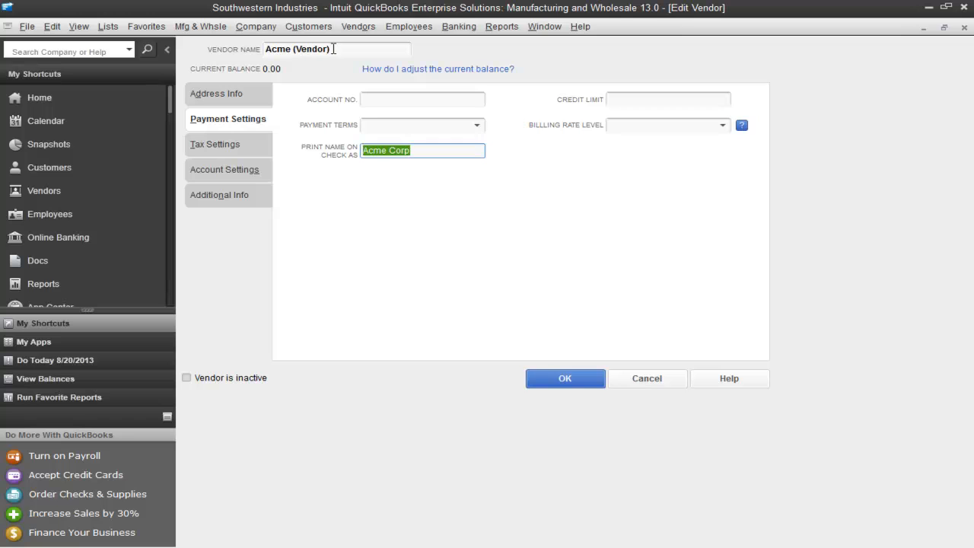
pyautogui.moveTo(307, 48); pyautogui.dragTo(325, 49)
pyautogui.click(357, 49)
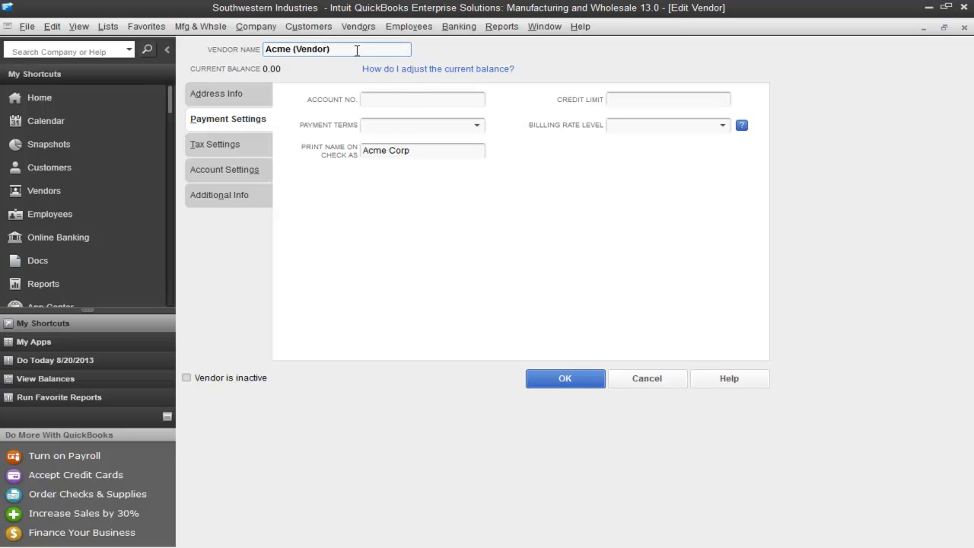
pyautogui.click(565, 380)
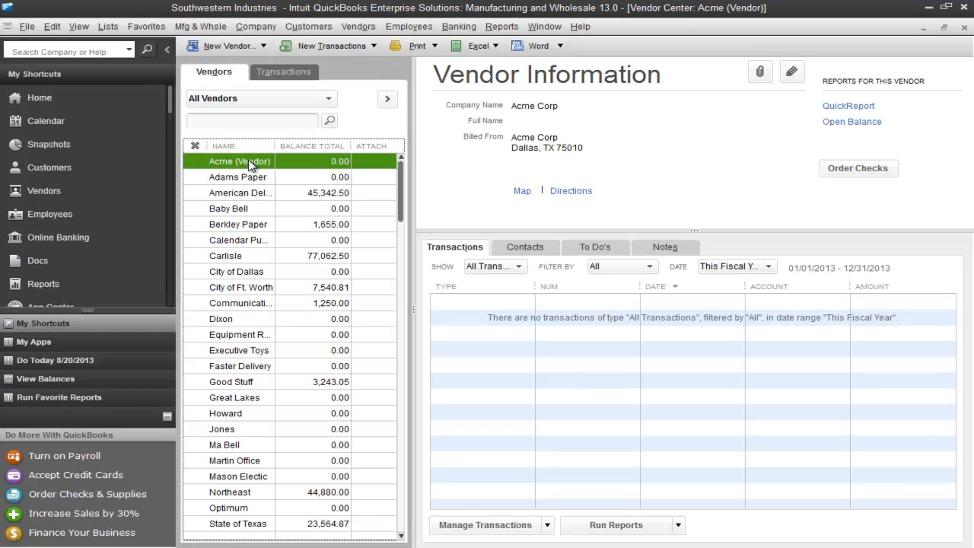
# - Switch to ACCTivate!, run the full QuickBooks synchronization again for changes since the last synchronization, and close the synchronization window
pyautogui.hotkey('alt', 'Tab')
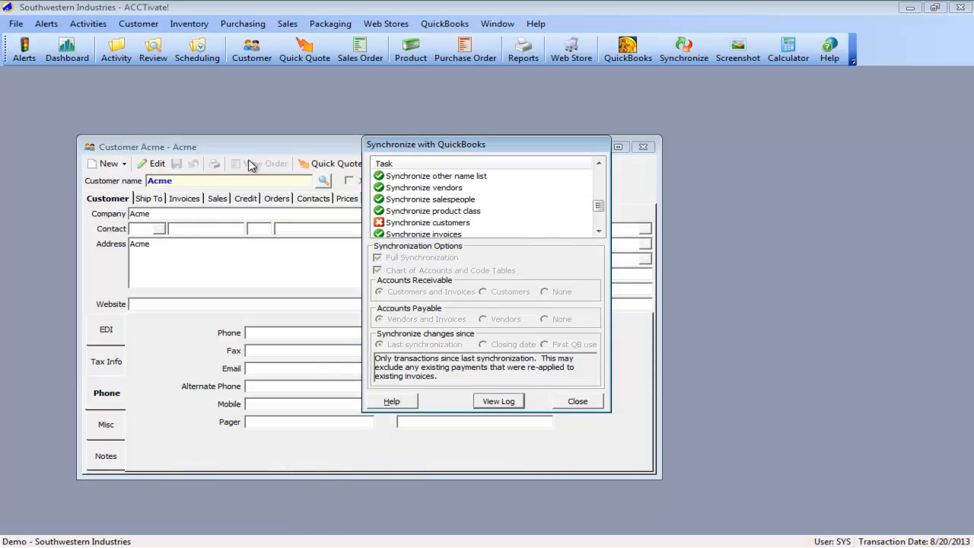
pyautogui.click(572, 397)
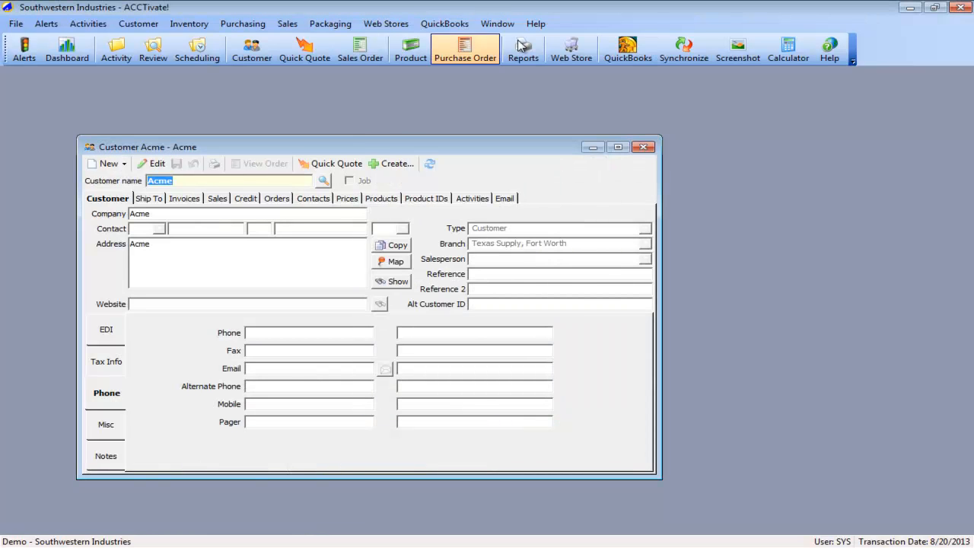
pyautogui.click(679, 47)
pyautogui.click(500, 403)
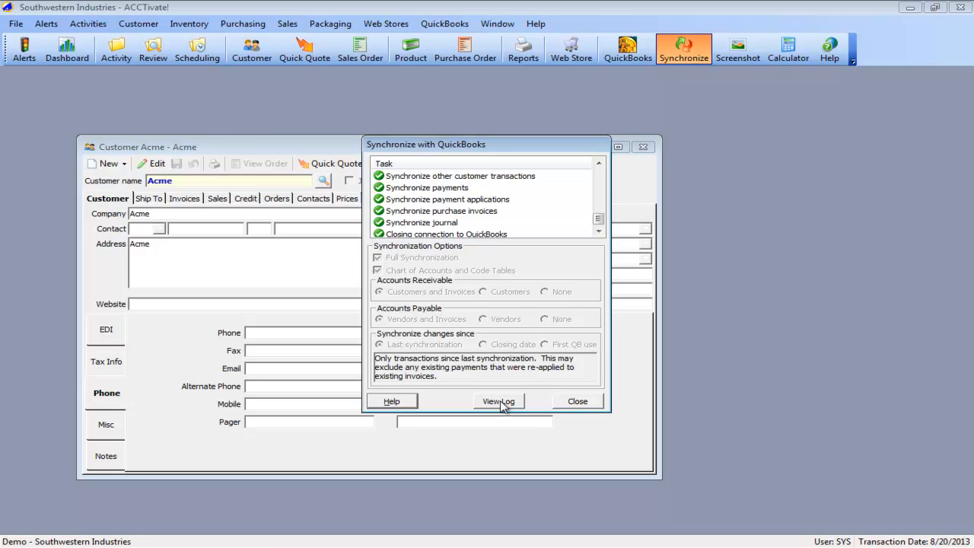
pyautogui.click(577, 401)
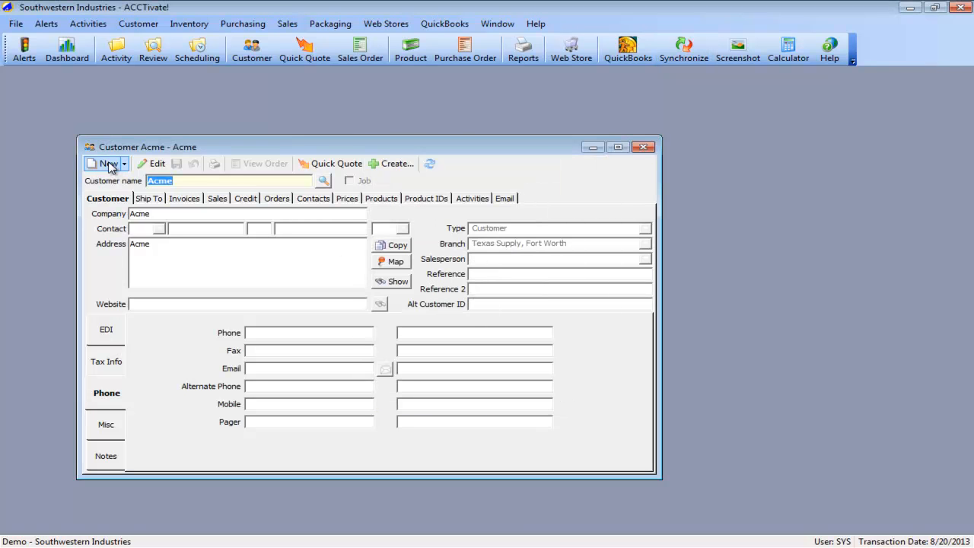
# - Create and save a new customer with customer name and company Adams Paper
pyautogui.click(107, 164)
pyautogui.write('Adams Paper')
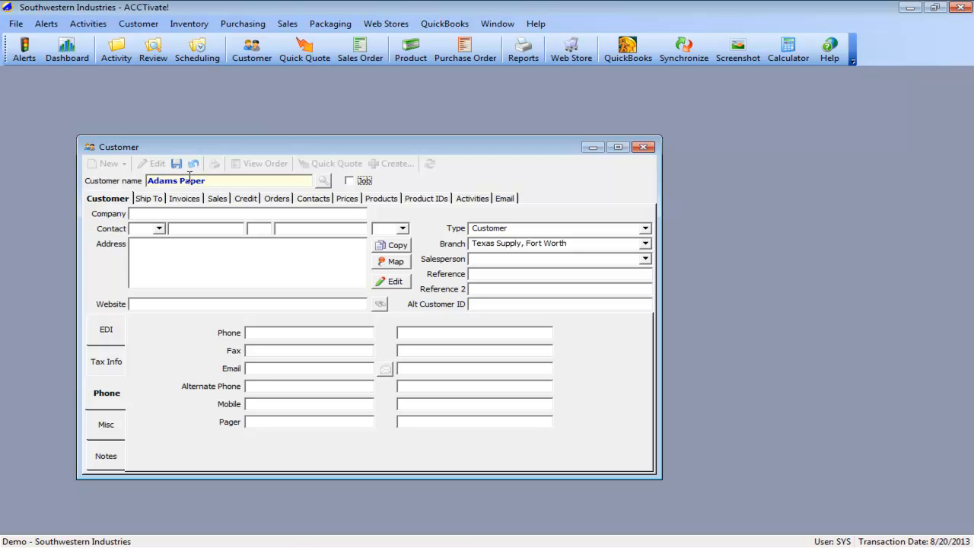
pyautogui.click(179, 213)
pyautogui.write('Adams Paper')
pyautogui.click(175, 164)
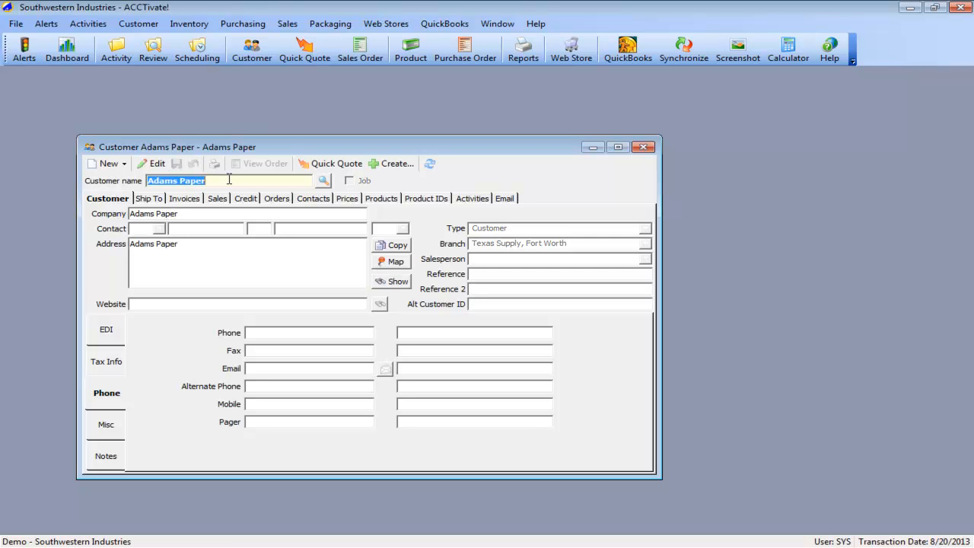
# - Create a sales order for Adams Paper with a detail line for 100 of product B10
pyautogui.click(390, 166)
pyautogui.click(393, 194)
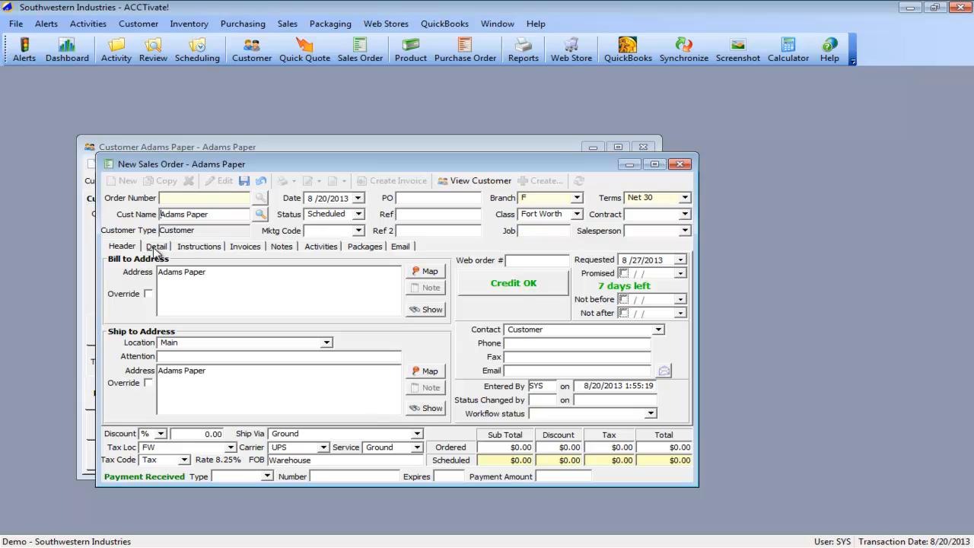
pyautogui.click(156, 247)
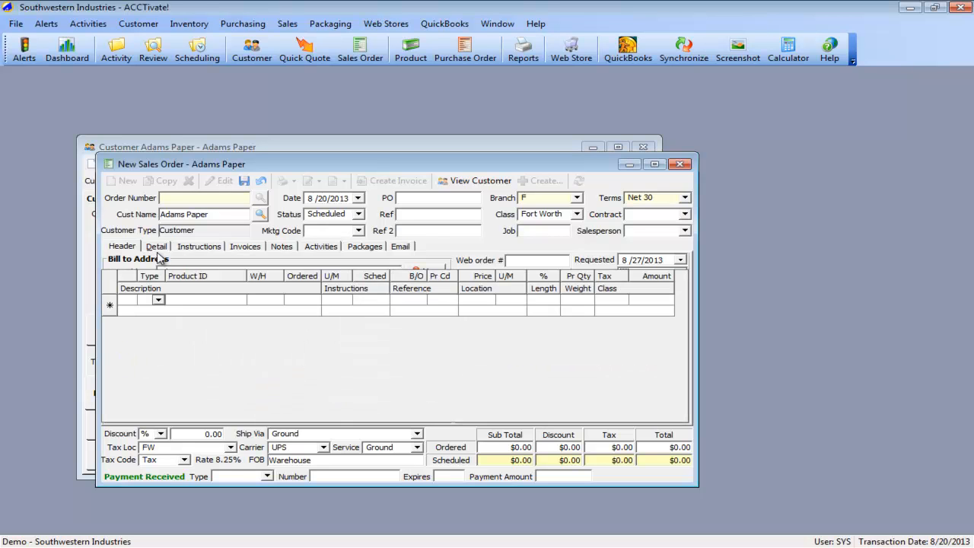
pyautogui.click(193, 301)
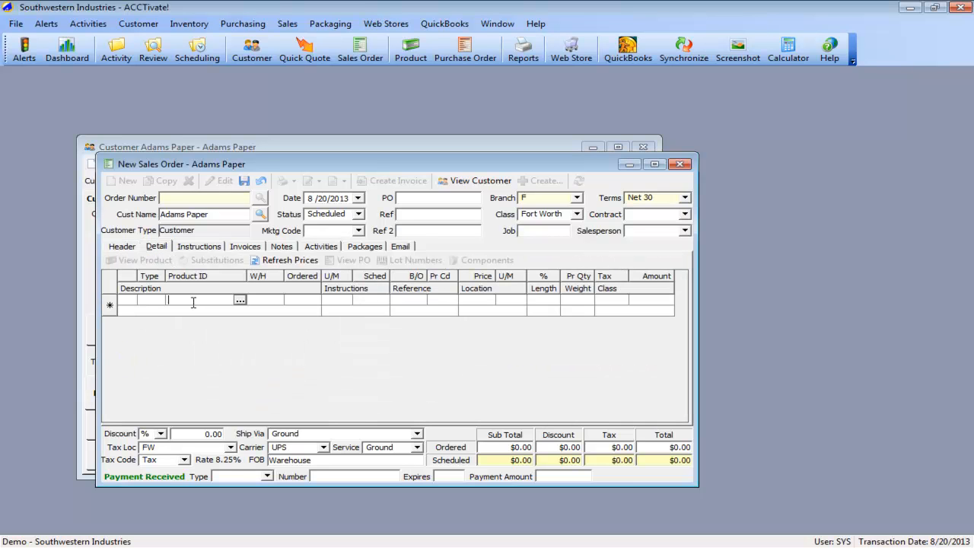
pyautogui.write('B10')
pyautogui.press('Tab')
pyautogui.press('Return')
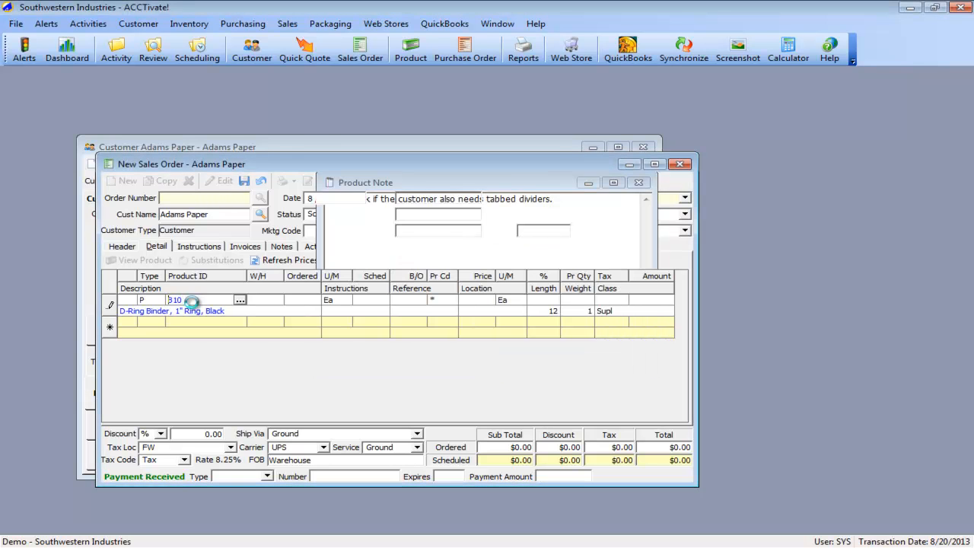
pyautogui.write('100')
pyautogui.press('Return')
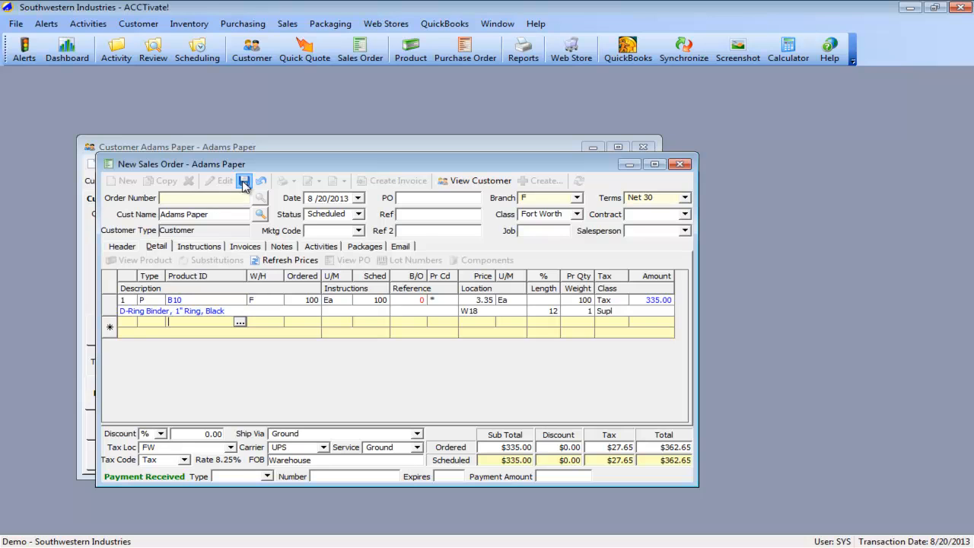
# - Save the Adams Paper sales order with payment type Cash and release it as a printed invoice dated 8/20/2013
pyautogui.click(267, 477)
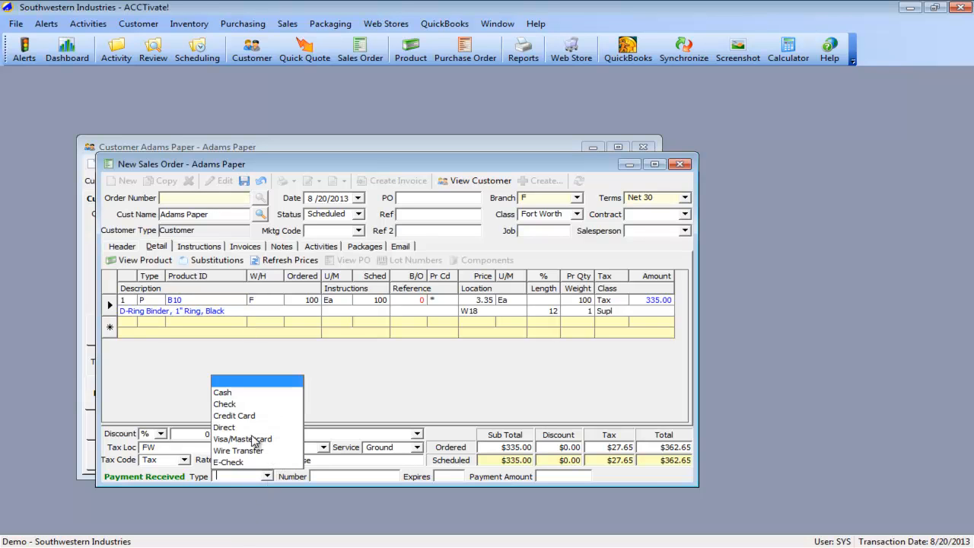
pyautogui.click(229, 393)
pyautogui.click(242, 181)
pyautogui.click(397, 181)
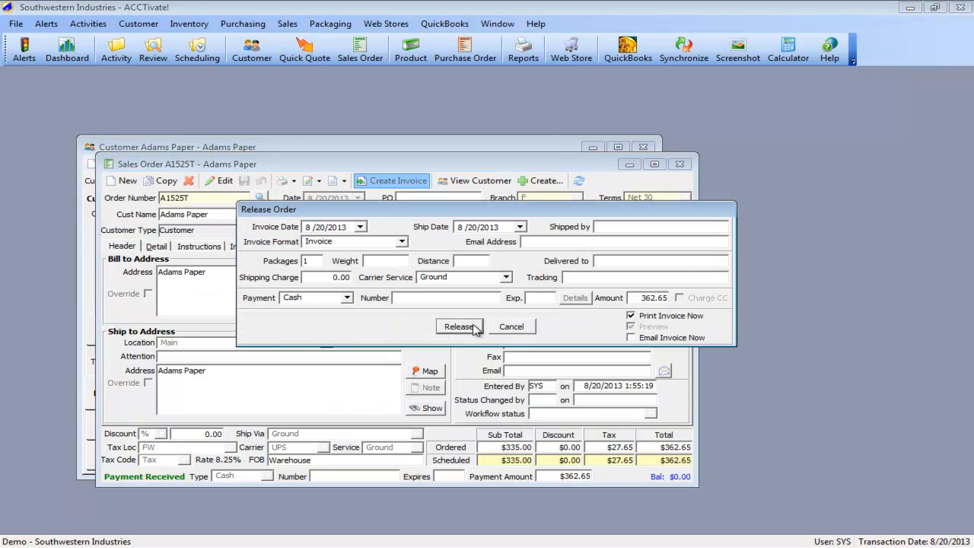
pyautogui.click(459, 327)
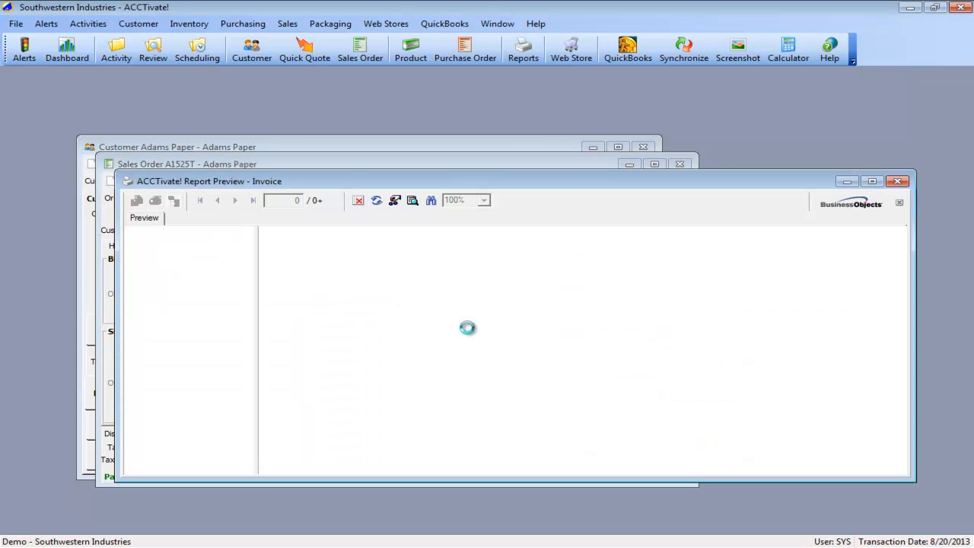
# - Review the Adams Paper invoice preview from its header to its payment and balance due, and close it
pyautogui.click(175, 201)
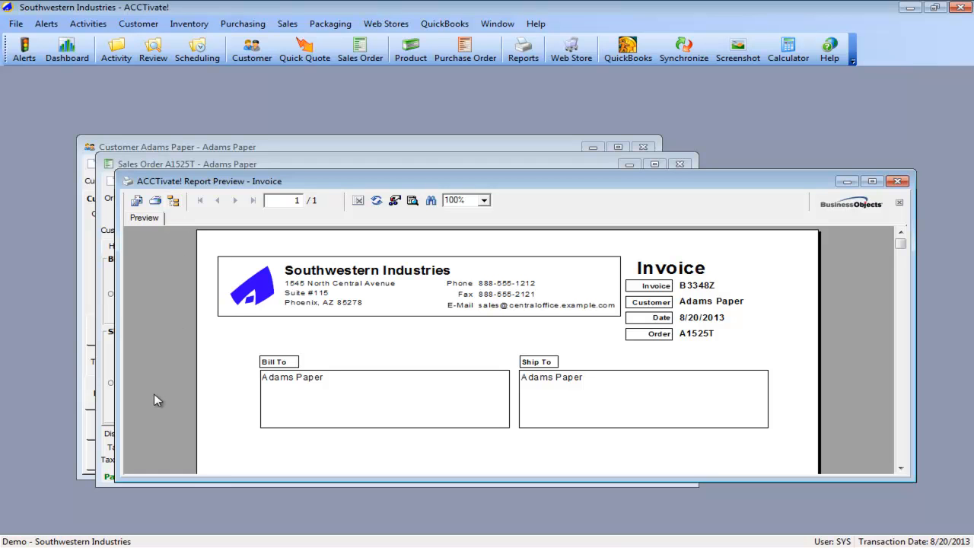
pyautogui.scroll(-5, 153, 394)
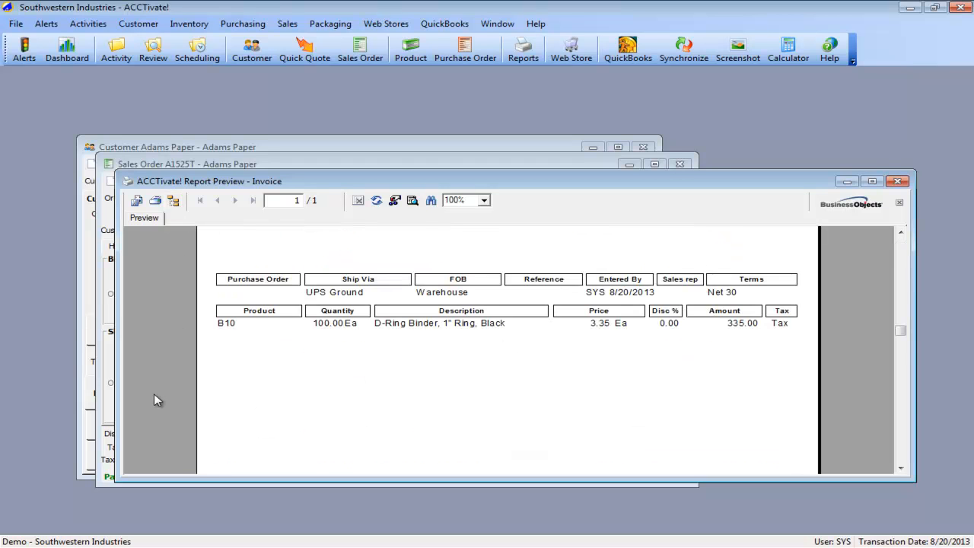
pyautogui.scroll(-5, 154, 394)
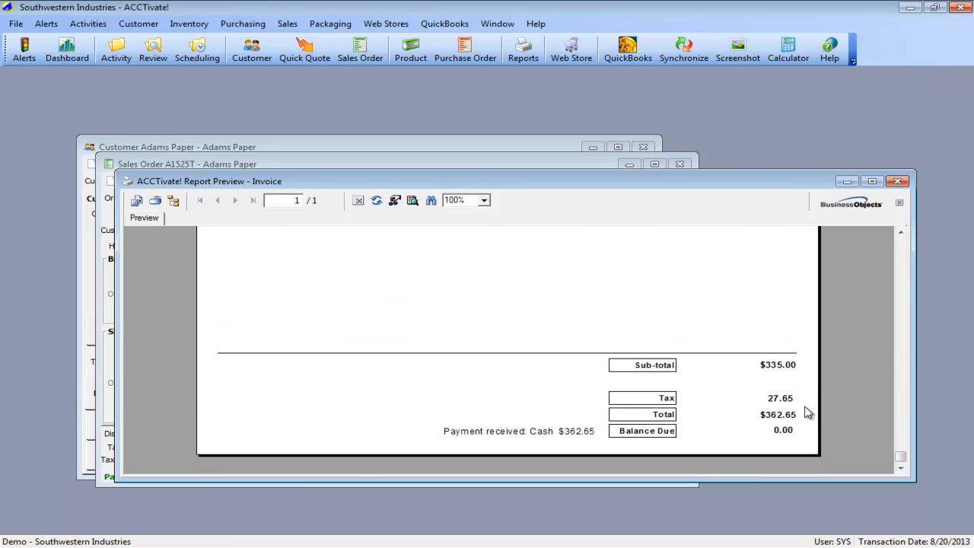
pyautogui.click(898, 181)
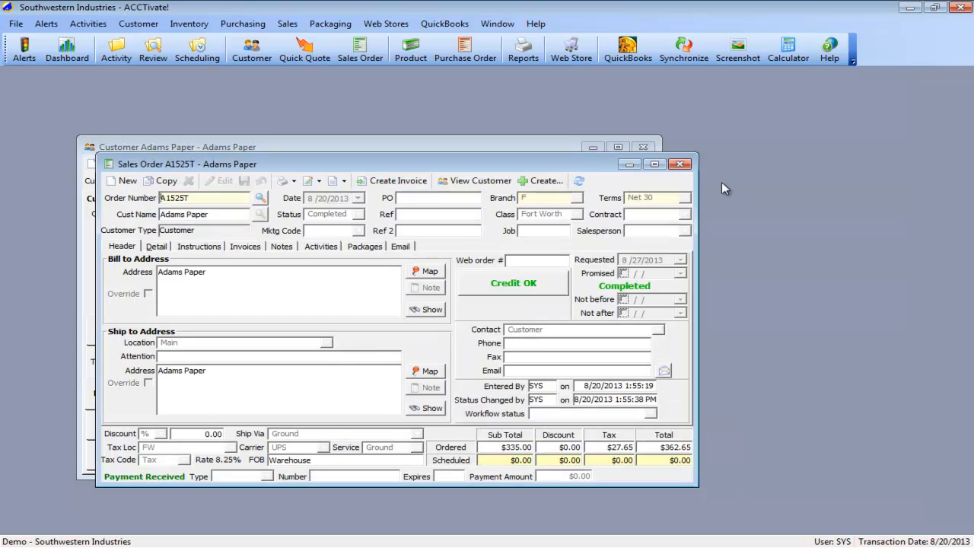
# - Close the sales order and run the full QuickBooks synchronization for changes since the last synchronization
pyautogui.click(679, 165)
pyautogui.click(684, 51)
pyautogui.click(499, 401)
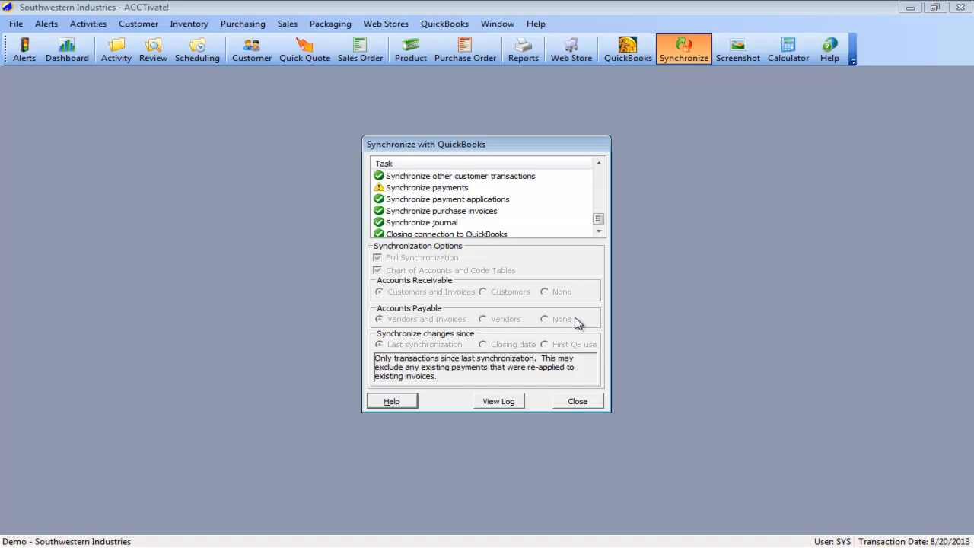
# - Examine the status of the customers, invoices and payments tasks in the synchronization task list
pyautogui.click(505, 201)
pyautogui.scroll(1, 473, 207)
pyautogui.scroll(-1, 464, 205)
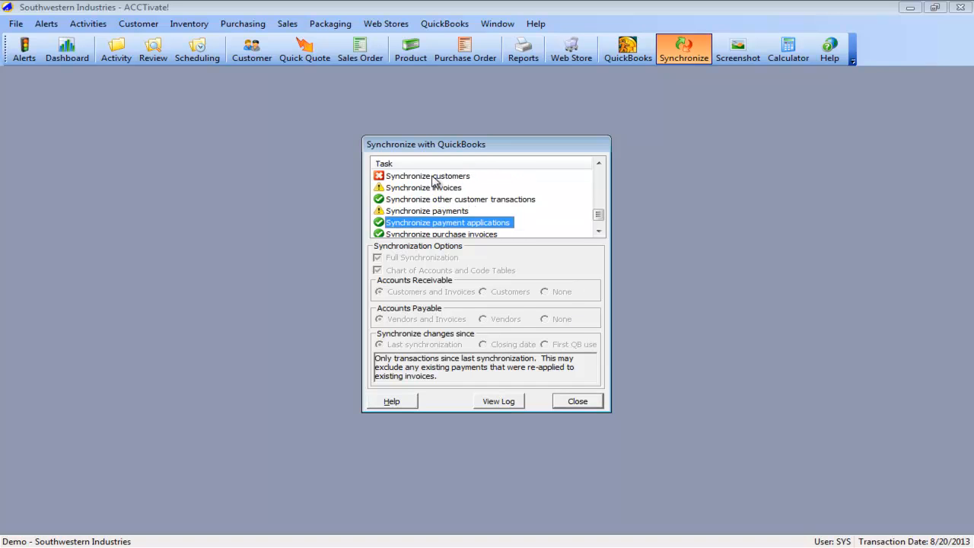
pyautogui.click(433, 178)
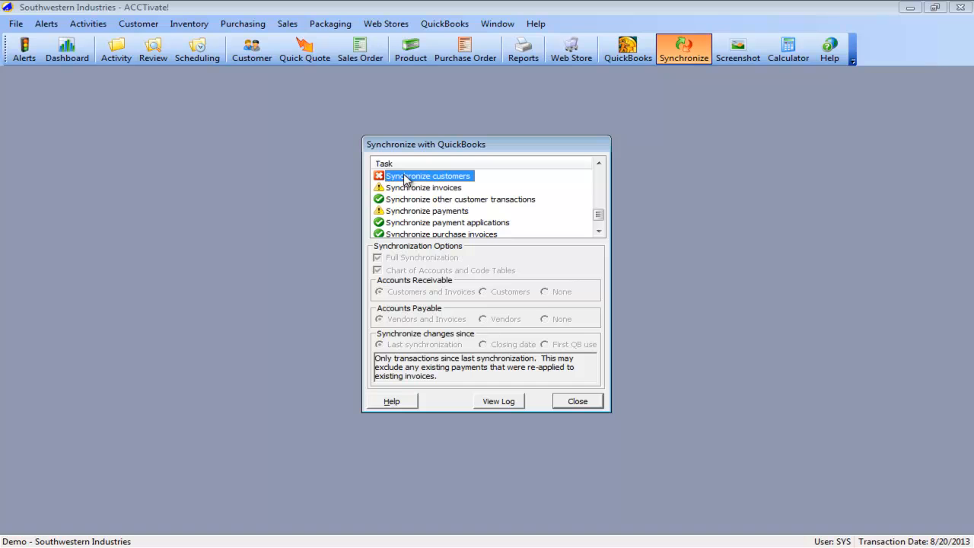
pyautogui.click(423, 187)
pyautogui.click(423, 210)
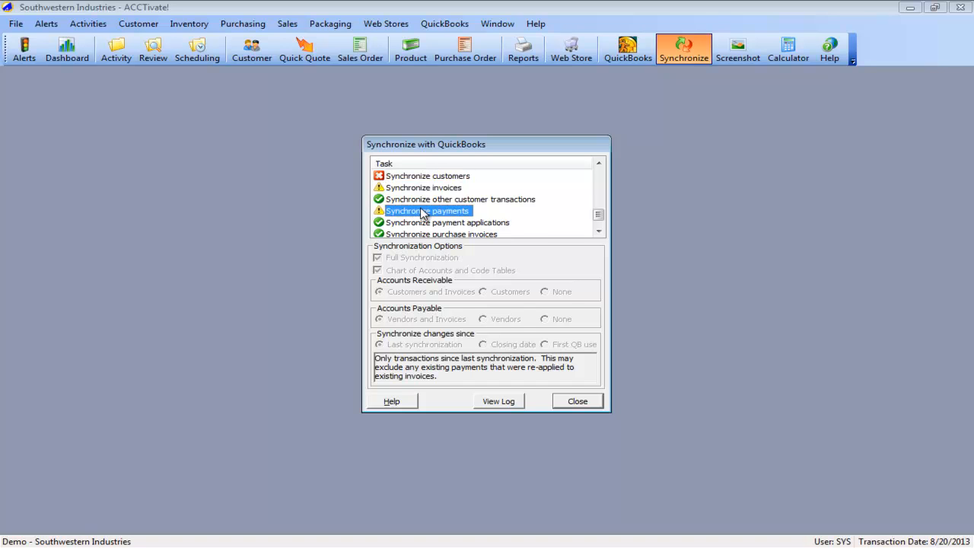
pyautogui.click(423, 189)
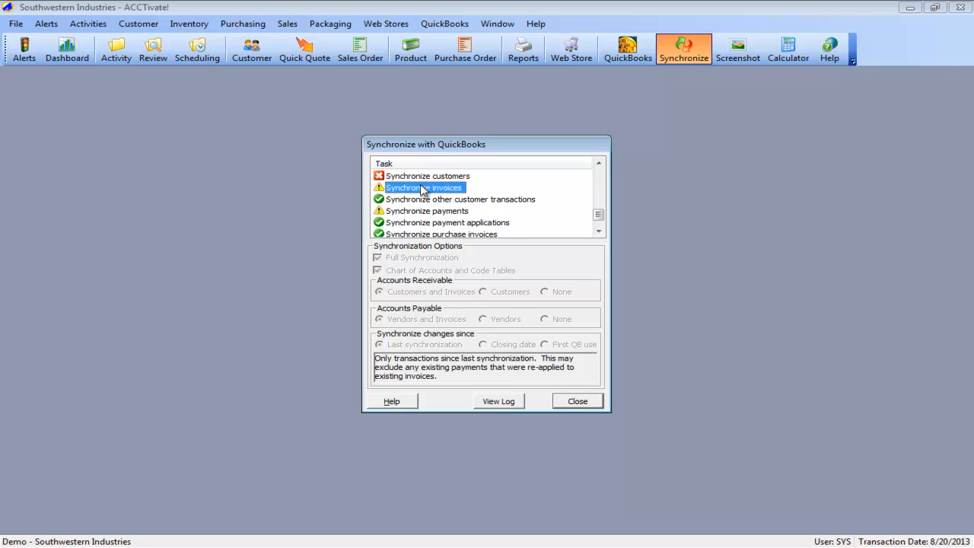
pyautogui.click(429, 175)
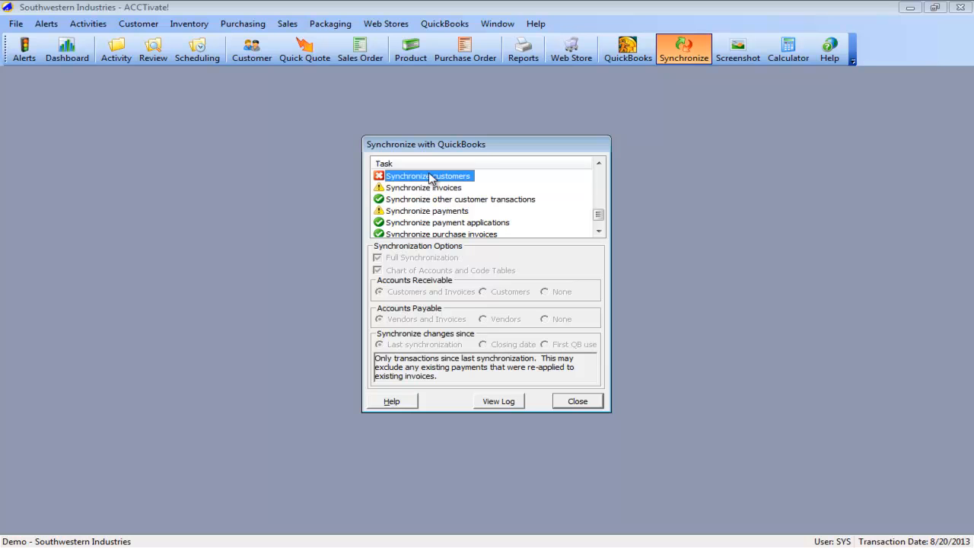
# - Open the synchronization log, examine the customer, invoice and payment entries for Adams Paper, and close the log
pyautogui.click(501, 402)
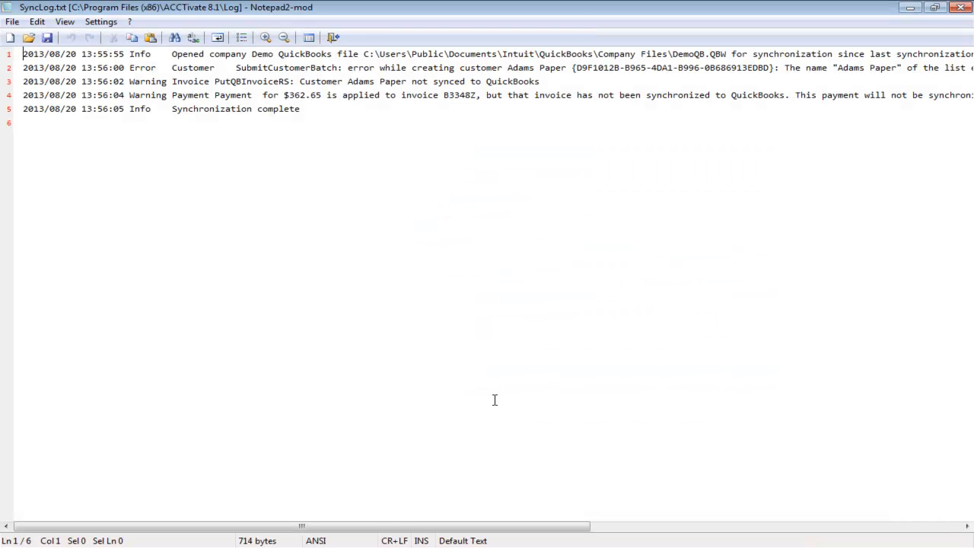
pyautogui.moveTo(172, 67); pyautogui.dragTo(567, 68)
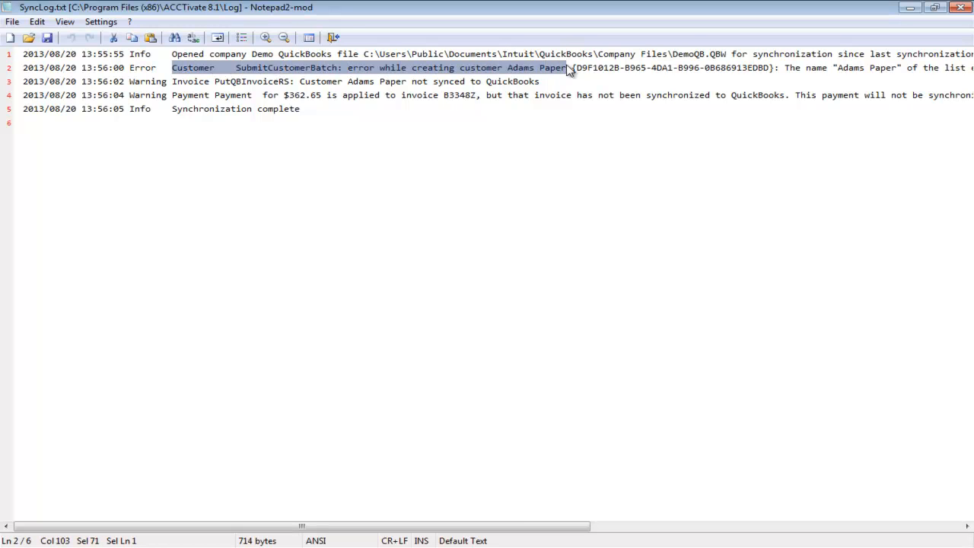
pyautogui.moveTo(172, 82); pyautogui.dragTo(545, 84)
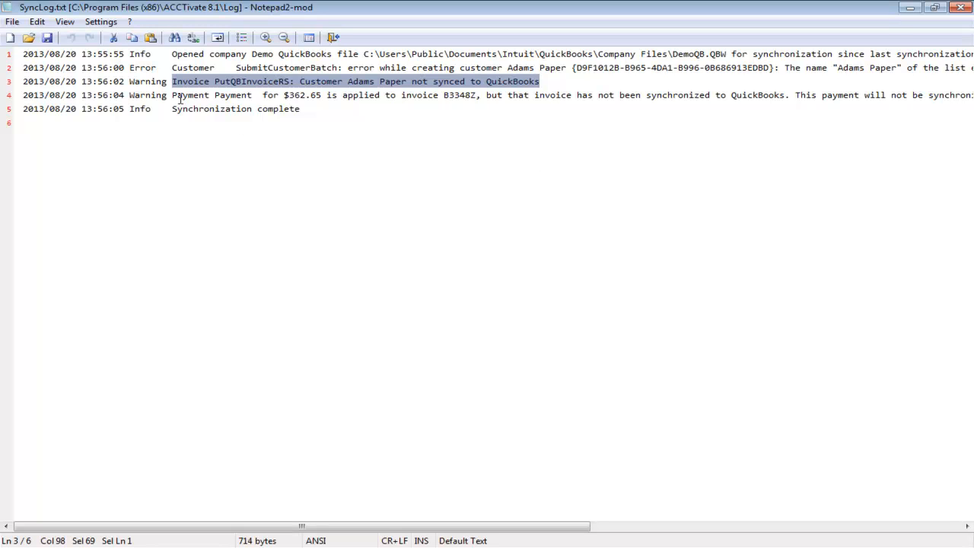
pyautogui.moveTo(172, 95); pyautogui.dragTo(475, 95)
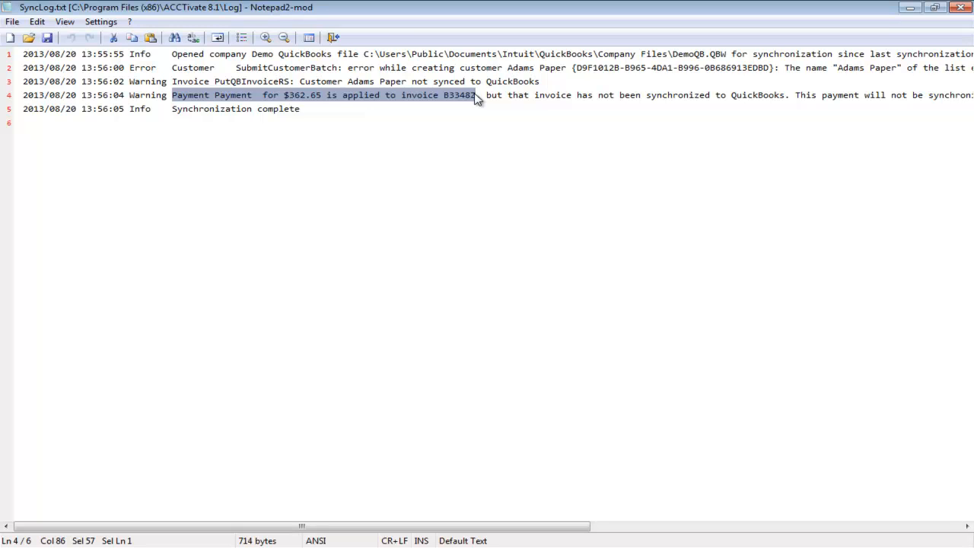
pyautogui.click(423, 118)
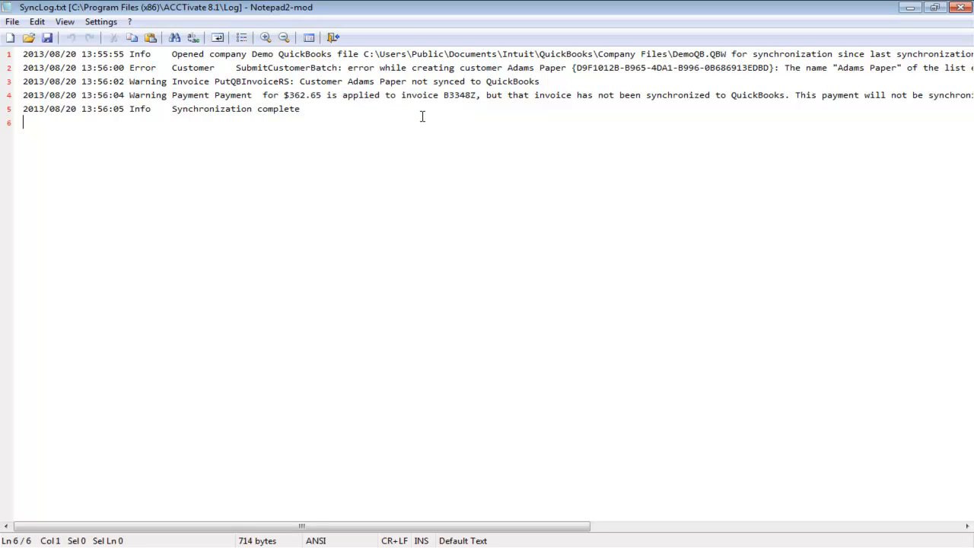
pyautogui.click(963, 9)
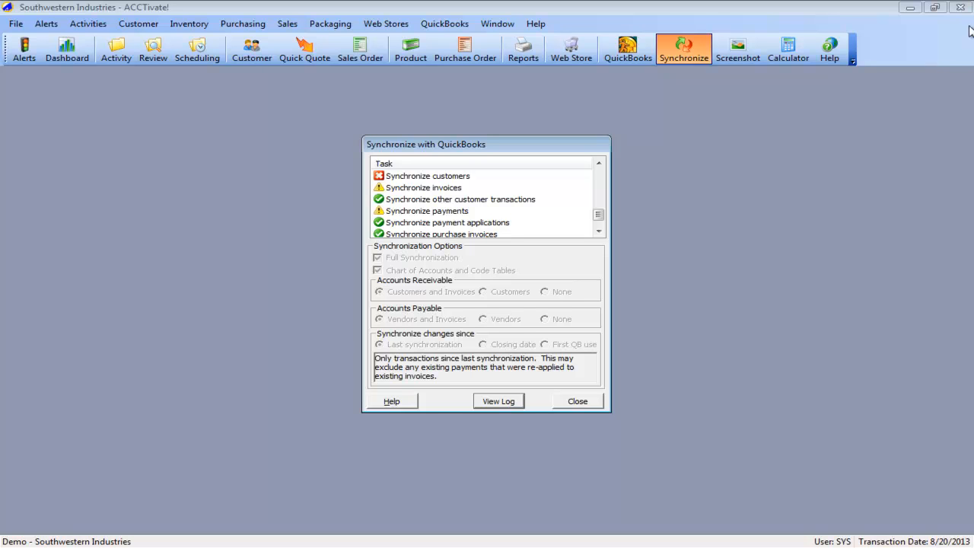
# - Switch to QuickBooks and rename the vendor Adams Paper to Adams Paper (Vendor)
pyautogui.hotkey('alt', 'Tab')
pyautogui.hotkey('alt', 'Tab')
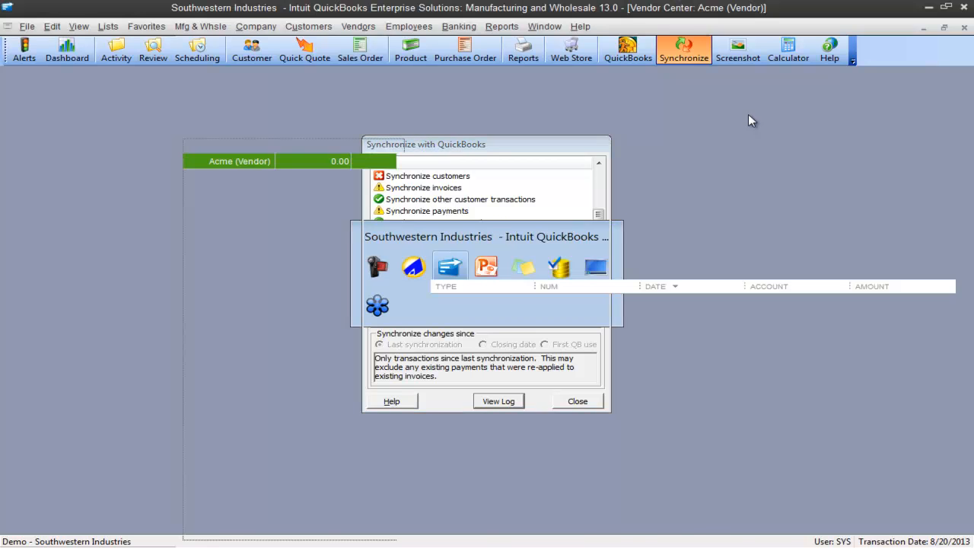
pyautogui.doubleClick(252, 176)
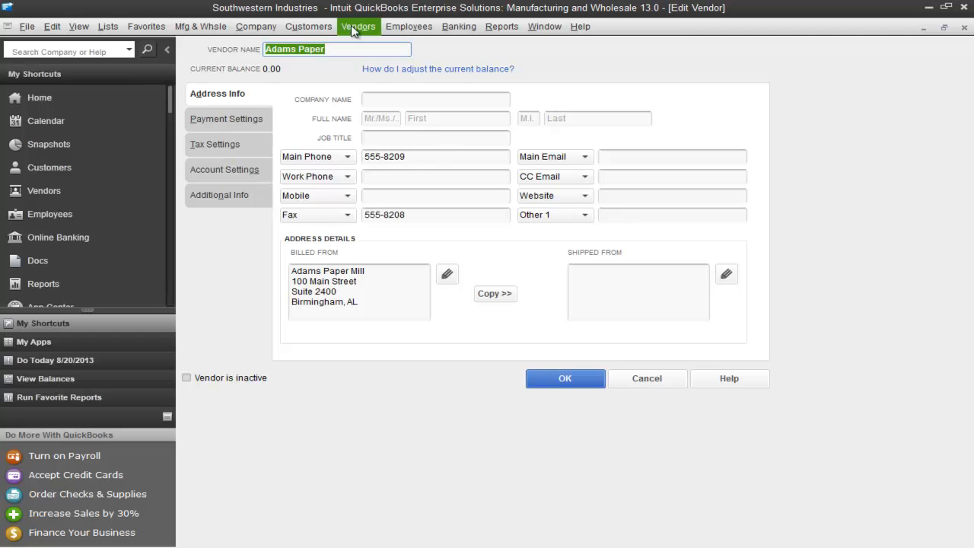
pyautogui.click(353, 50)
pyautogui.write('(Vendor)')
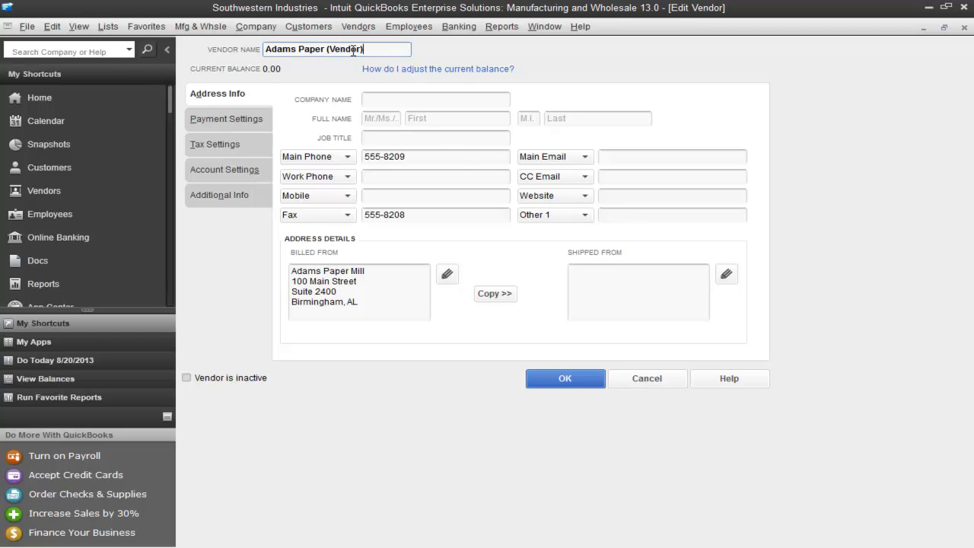
pyautogui.click(562, 378)
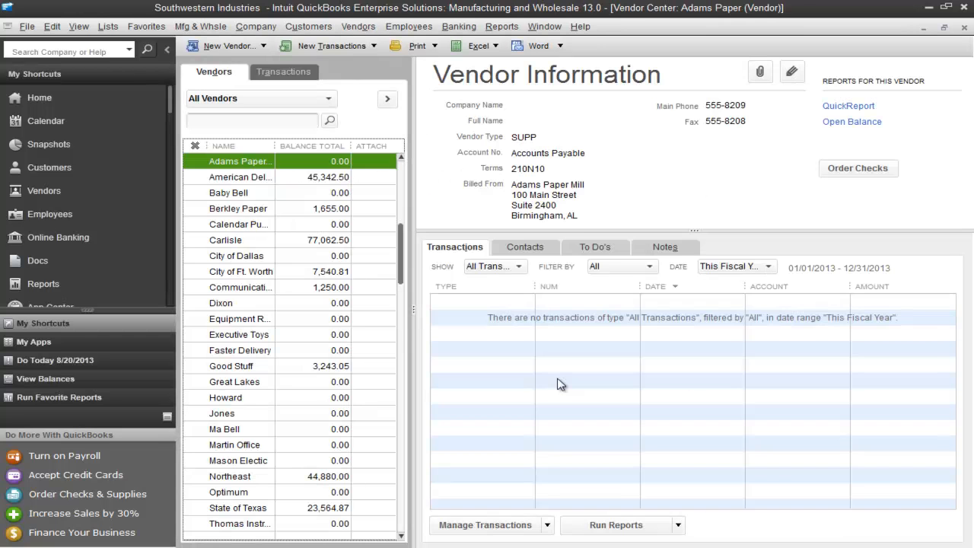
# - Switch to ACCTivate!, rerun the full QuickBooks synchronization for changes since the last synchronization, and check its log
pyautogui.hotkey('alt', 'Tab')
pyautogui.click(576, 401)
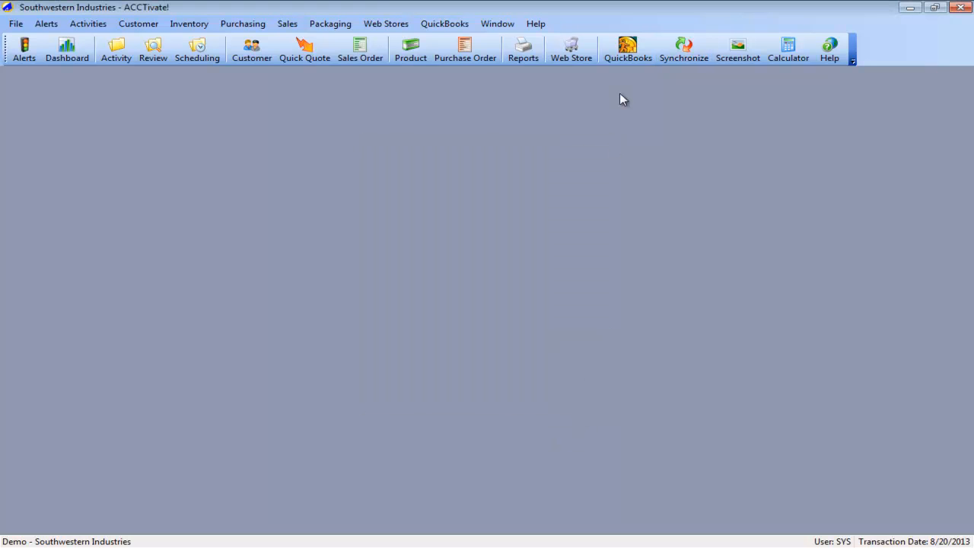
pyautogui.click(676, 56)
pyautogui.click(495, 403)
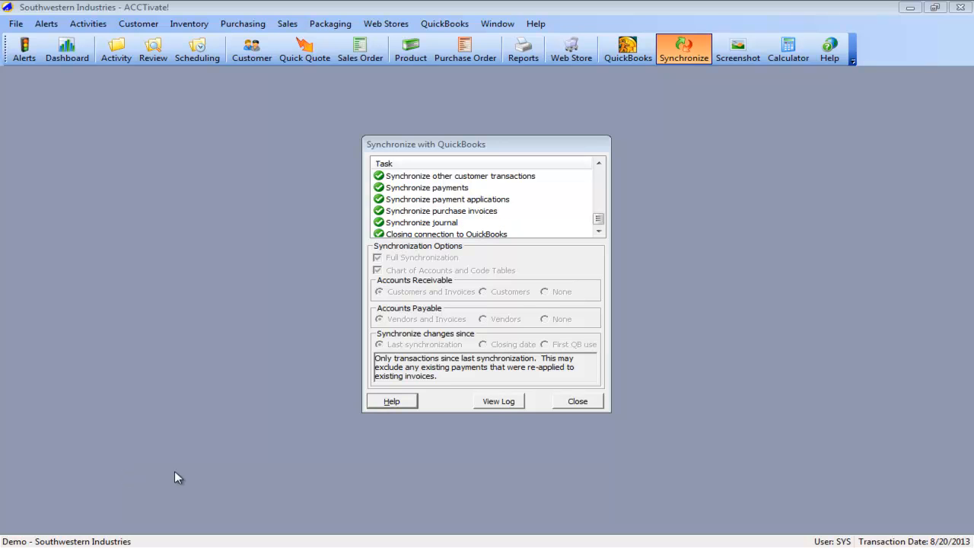
pyautogui.click(506, 400)
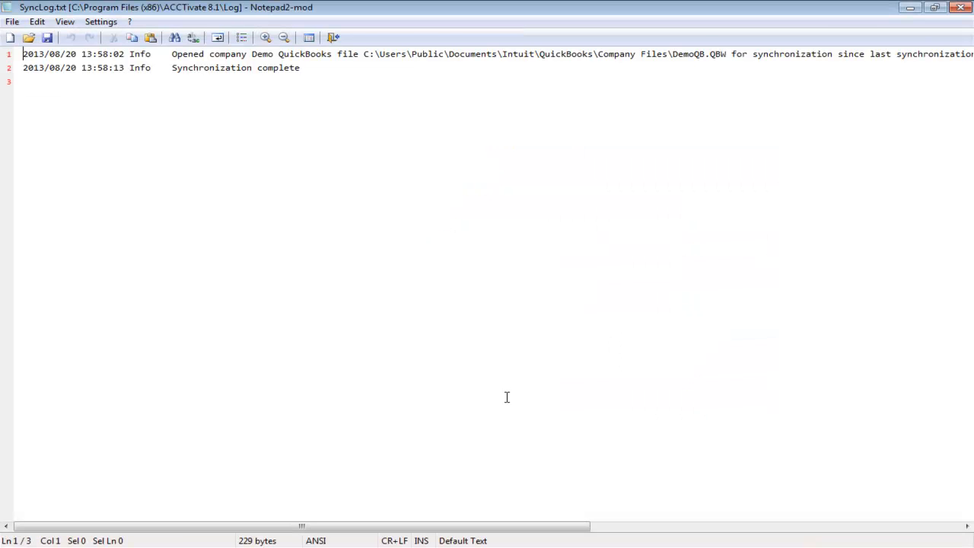
pyautogui.click(960, 7)
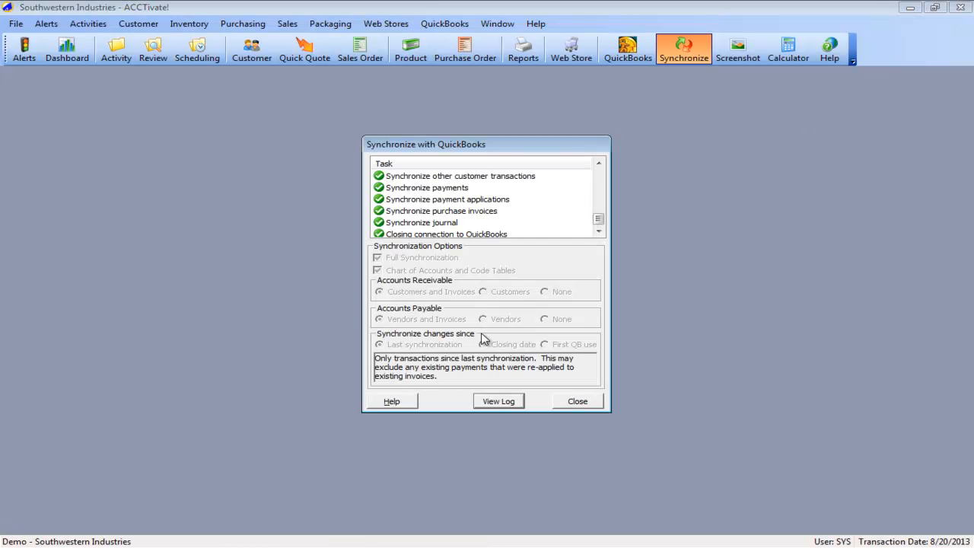
# - Switch to QuickBooks, open the customer Adams Paper's invoice, examine the product code in its line description, and close it
pyautogui.hotkey('alt', 'Tab')
pyautogui.hotkey('alt', 'Tab')
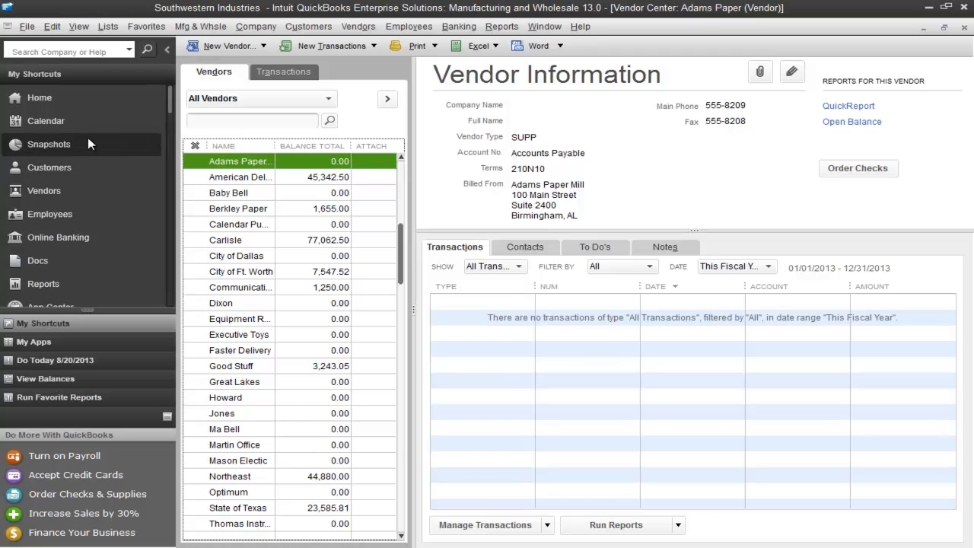
pyautogui.click(64, 166)
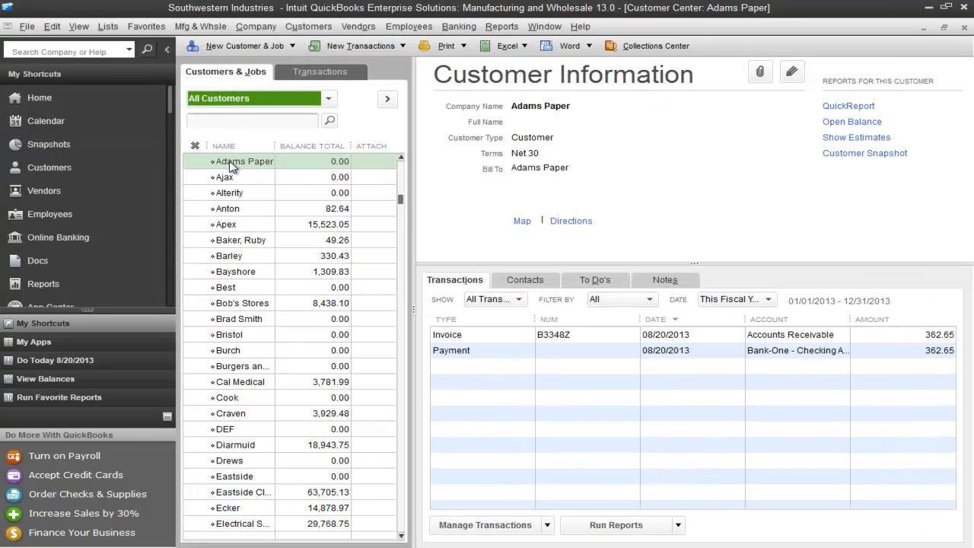
pyautogui.click(489, 336)
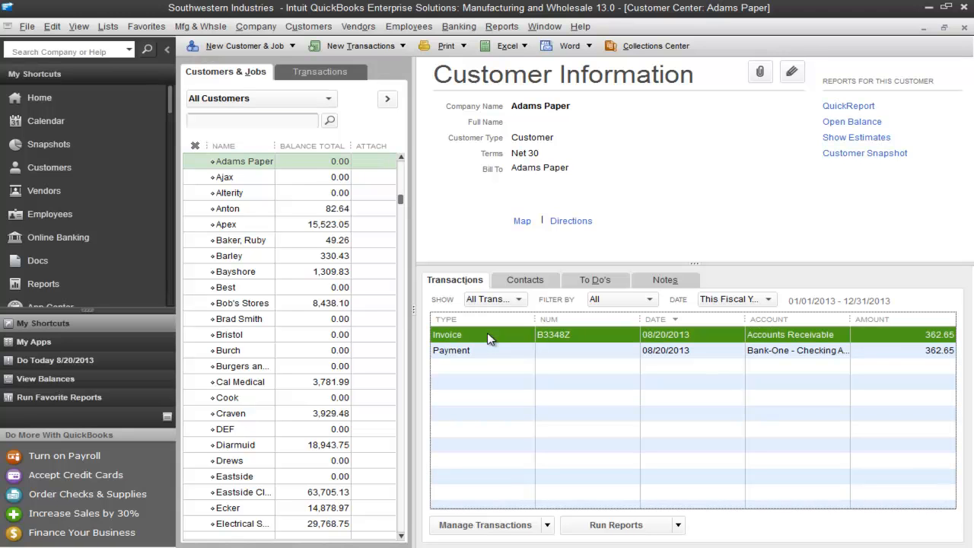
pyautogui.doubleClick(488, 336)
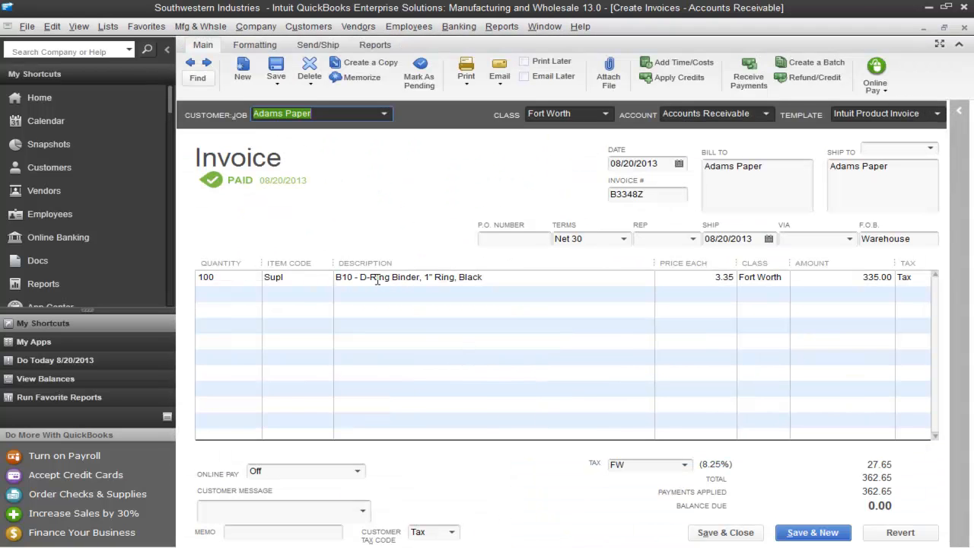
pyautogui.moveTo(336, 277); pyautogui.dragTo(355, 277)
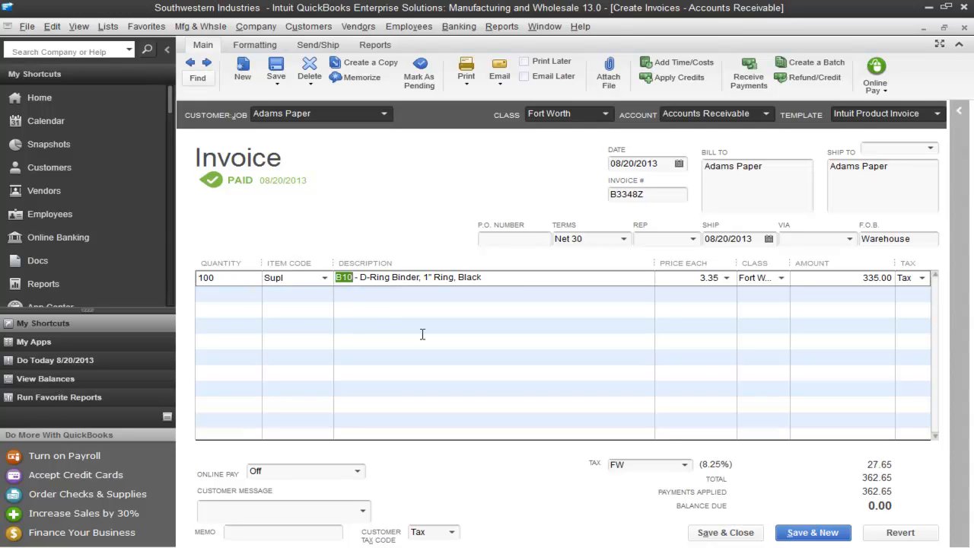
pyautogui.click(963, 28)
# - Open the Adams Paper customer payment applied to the invoice, delete it, and close the payment form
pyautogui.click(464, 350)
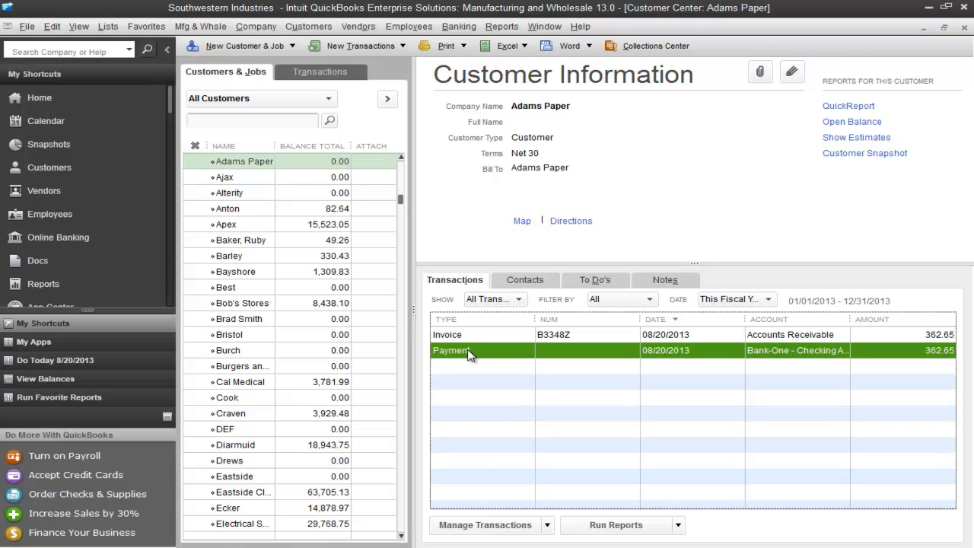
pyautogui.doubleClick(469, 351)
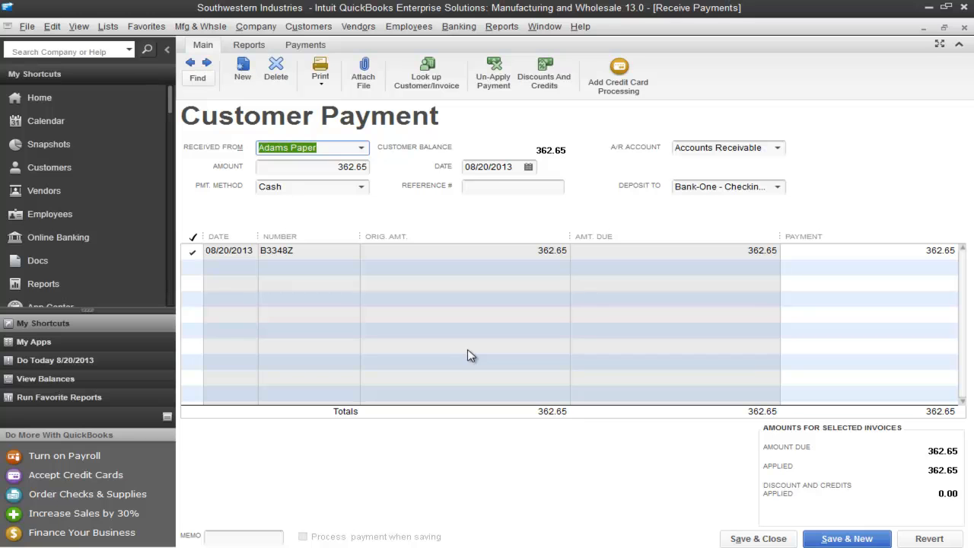
pyautogui.click(192, 251)
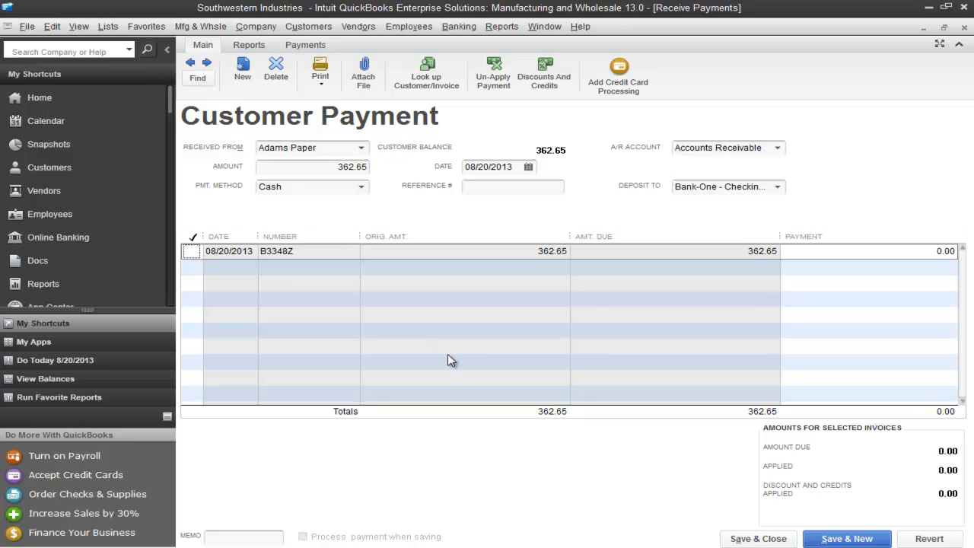
pyautogui.click(192, 251)
pyautogui.hotkey('ctrl', 'd')
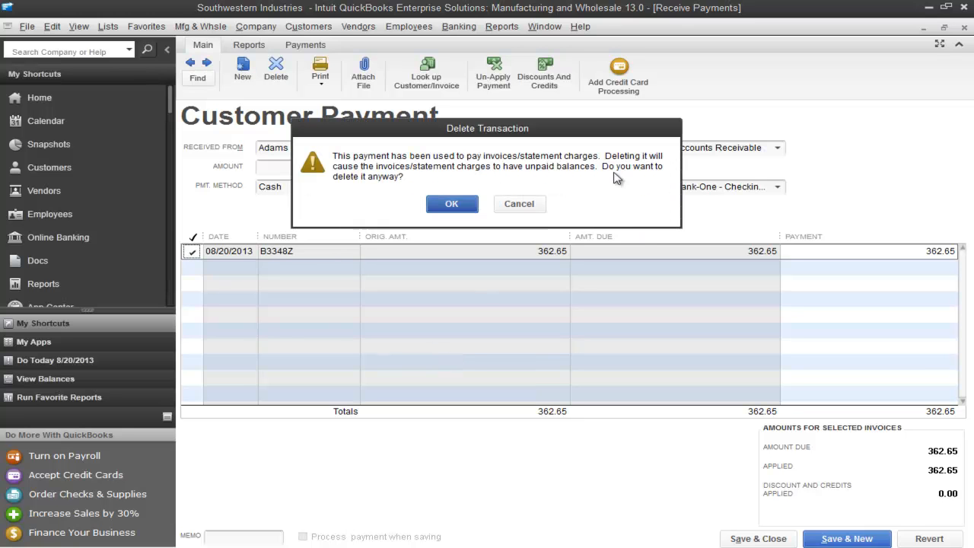
pyautogui.click(447, 205)
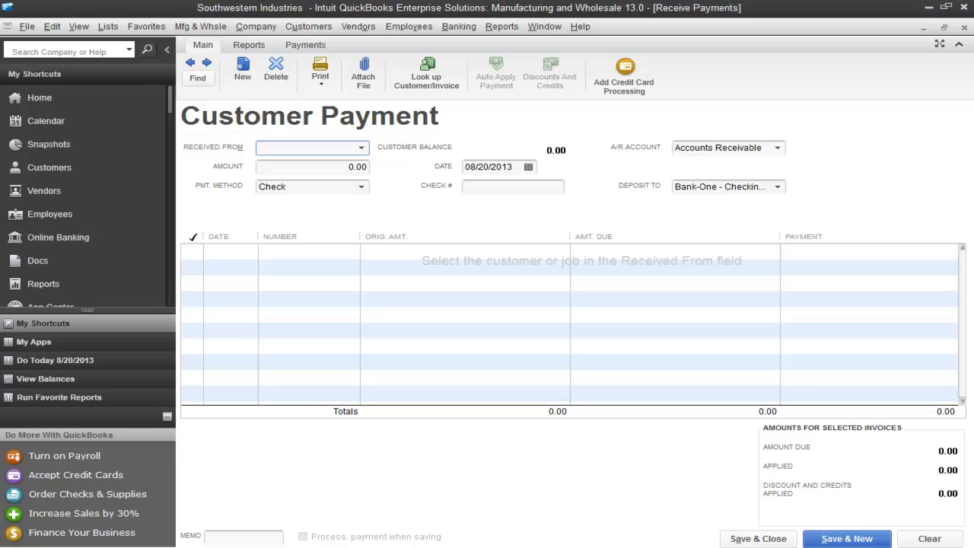
pyautogui.click(964, 26)
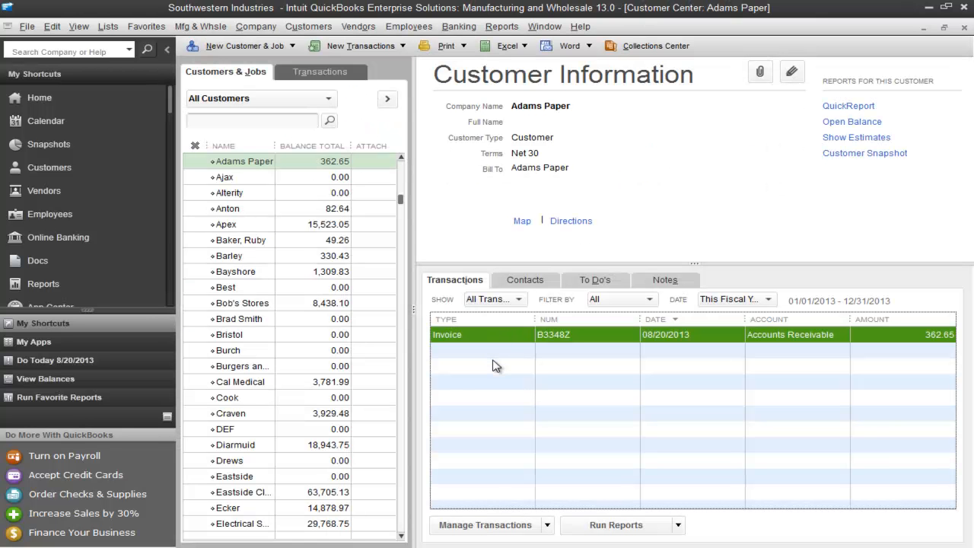
# - Switch to ACCTivate!, close the synchronization dialog, and list the customer Adams Paper's invoices with zero balance items included
pyautogui.hotkey('alt', 'Tab')
pyautogui.click(569, 397)
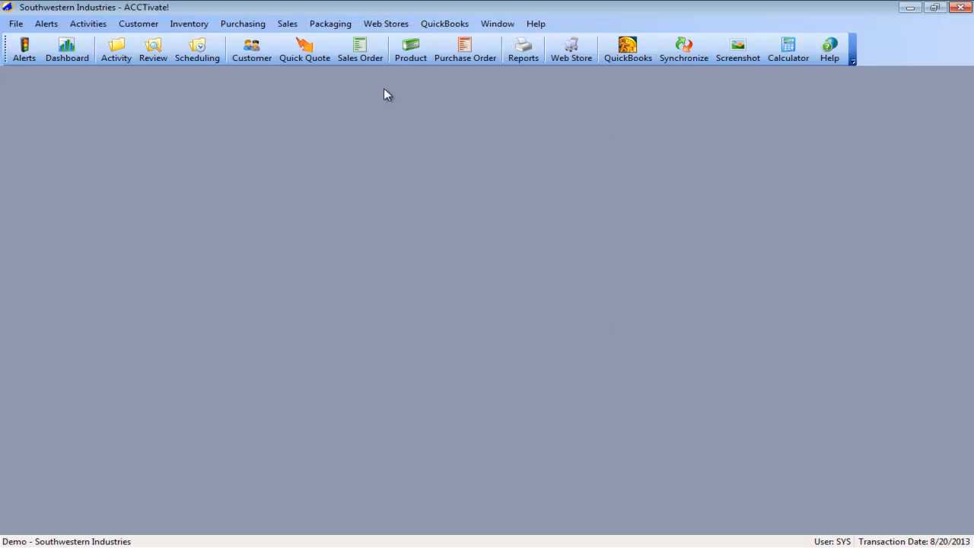
pyautogui.click(251, 50)
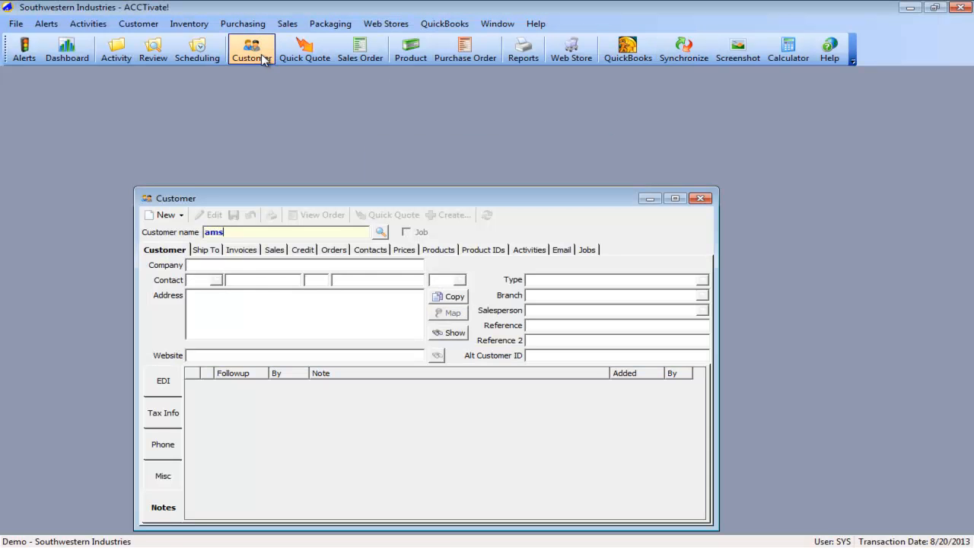
pyautogui.write('adams paper')
pyautogui.press('Return')
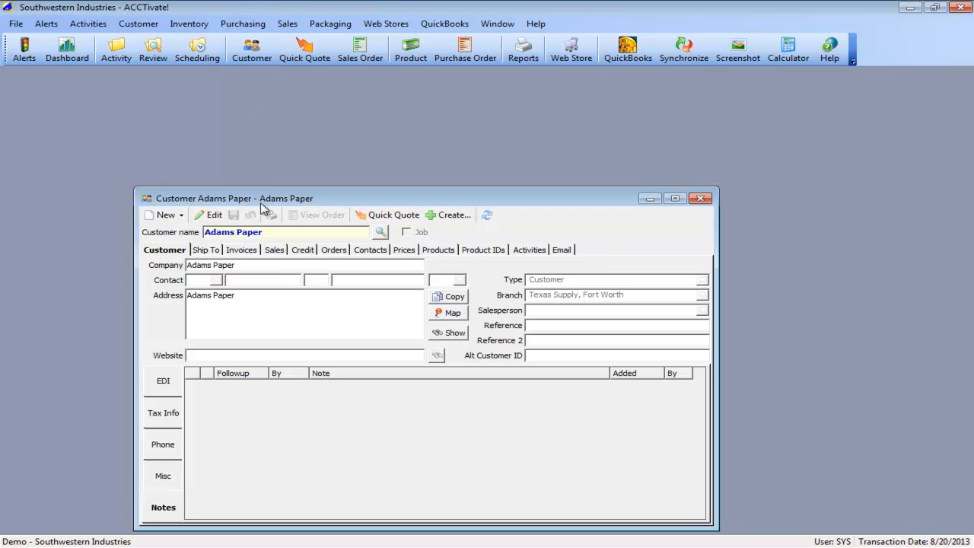
pyautogui.click(242, 251)
pyautogui.click(465, 283)
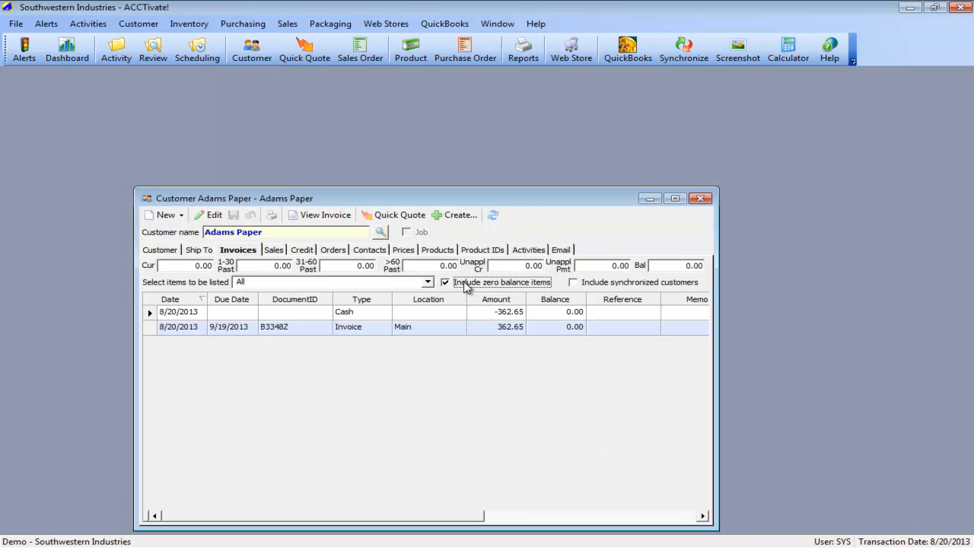
# - Examine the cash and invoice entries, check the payment transactions on the Adams Paper invoice, and close the invoice
pyautogui.click(149, 327)
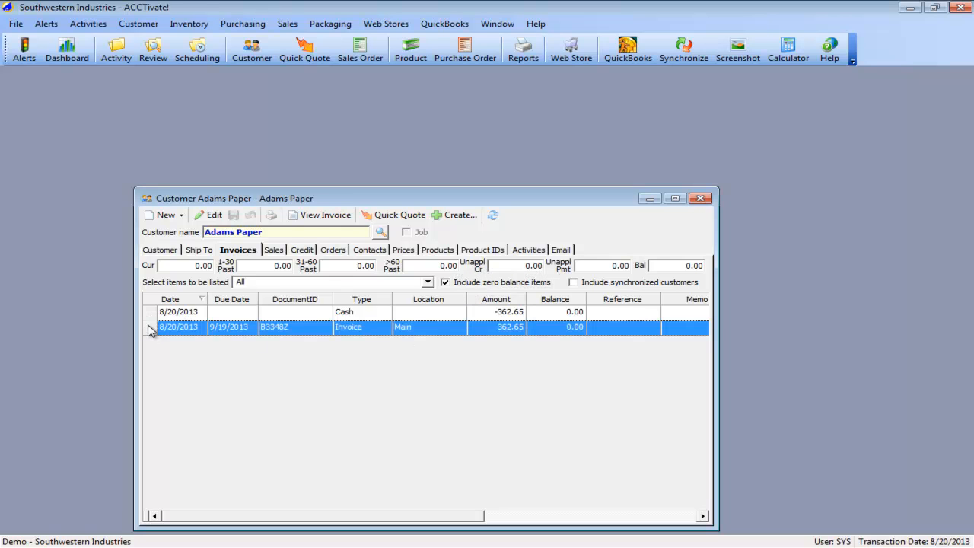
pyautogui.click(149, 313)
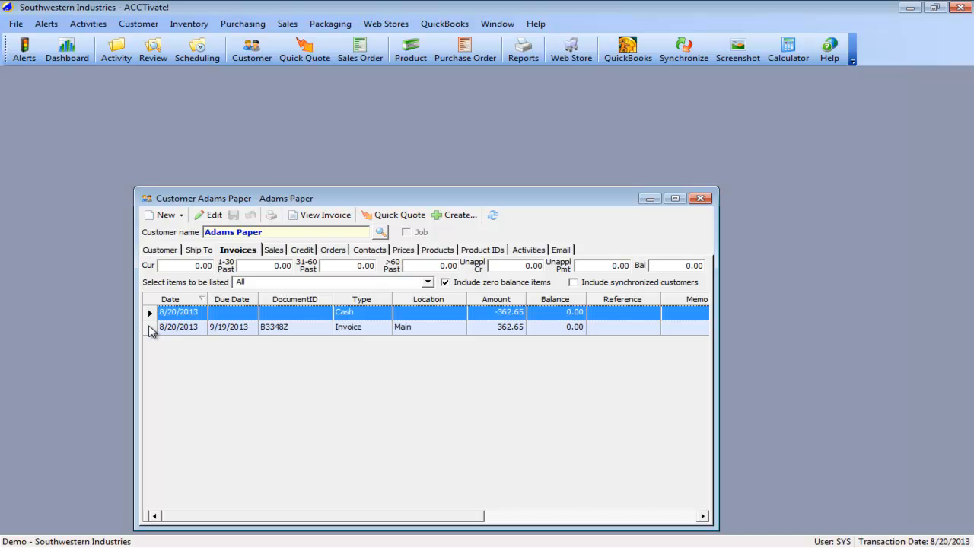
pyautogui.click(150, 327)
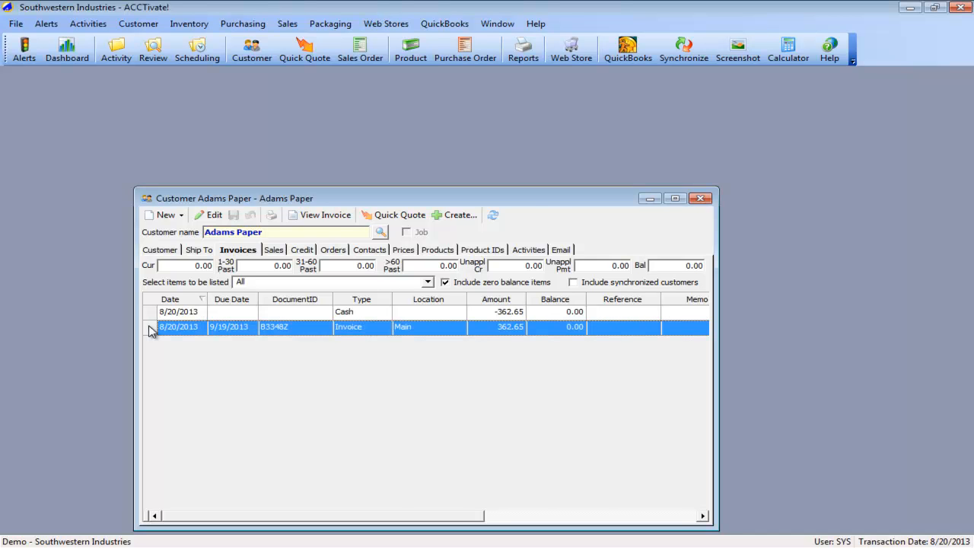
pyautogui.doubleClick(150, 328)
pyautogui.click(340, 352)
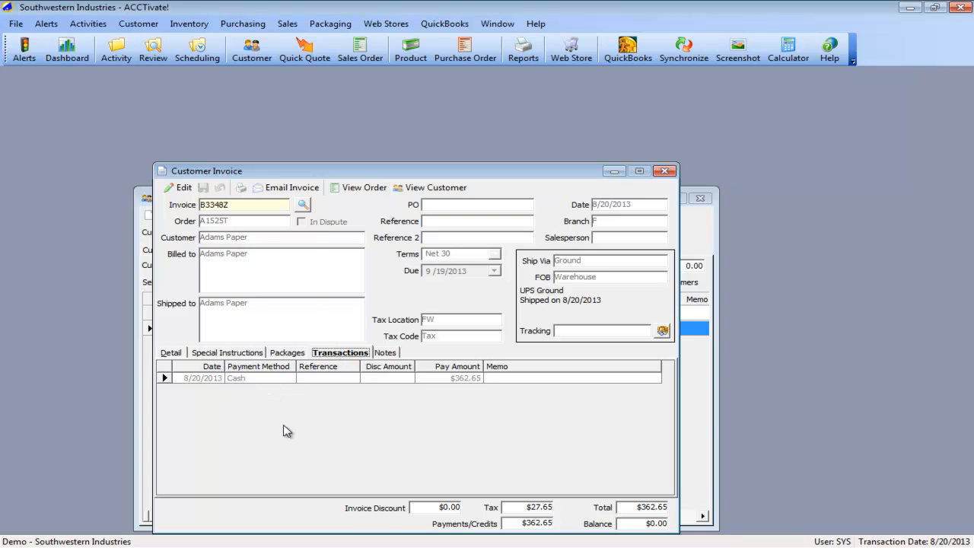
pyautogui.click(664, 171)
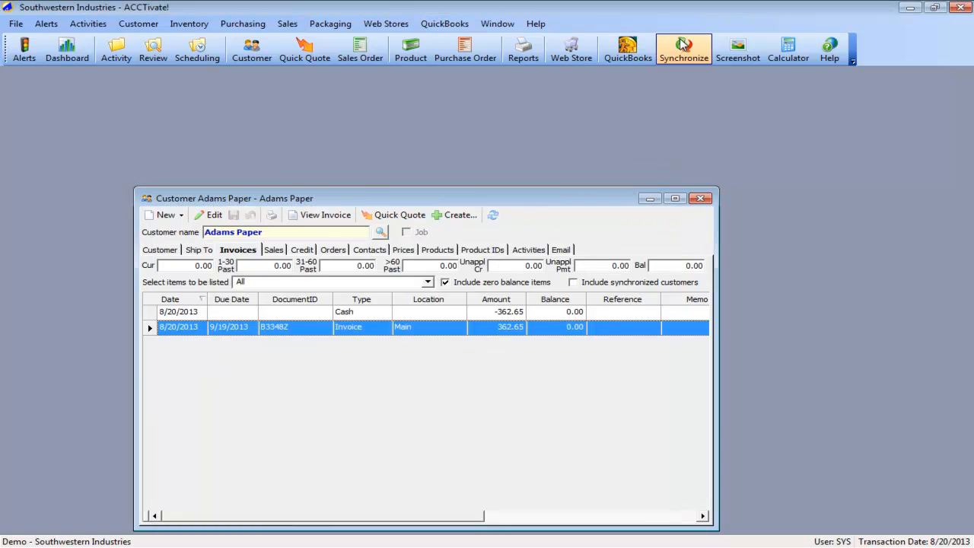
# - Run the full QuickBooks synchronization for changes since the last synchronization and refresh the Adams Paper invoice list
pyautogui.click(684, 49)
pyautogui.click(498, 401)
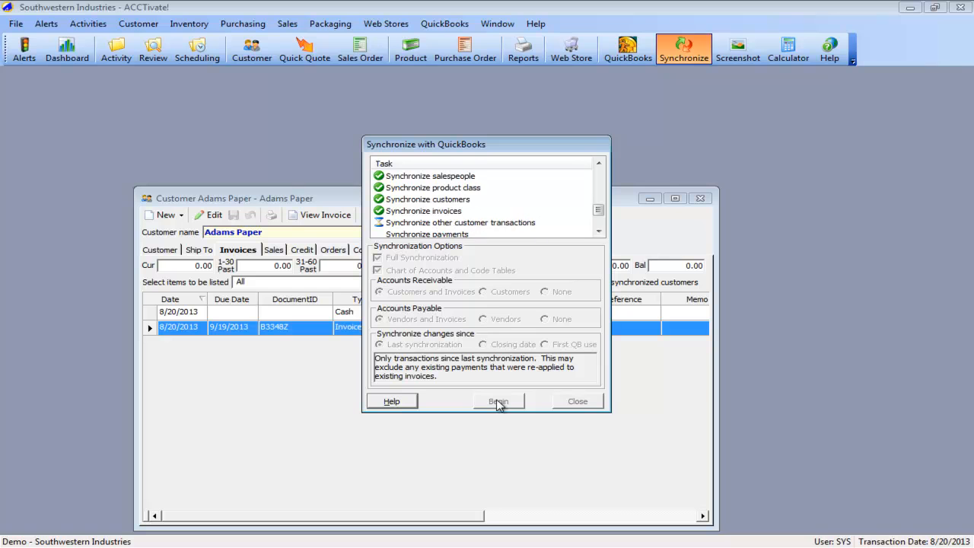
pyautogui.click(587, 401)
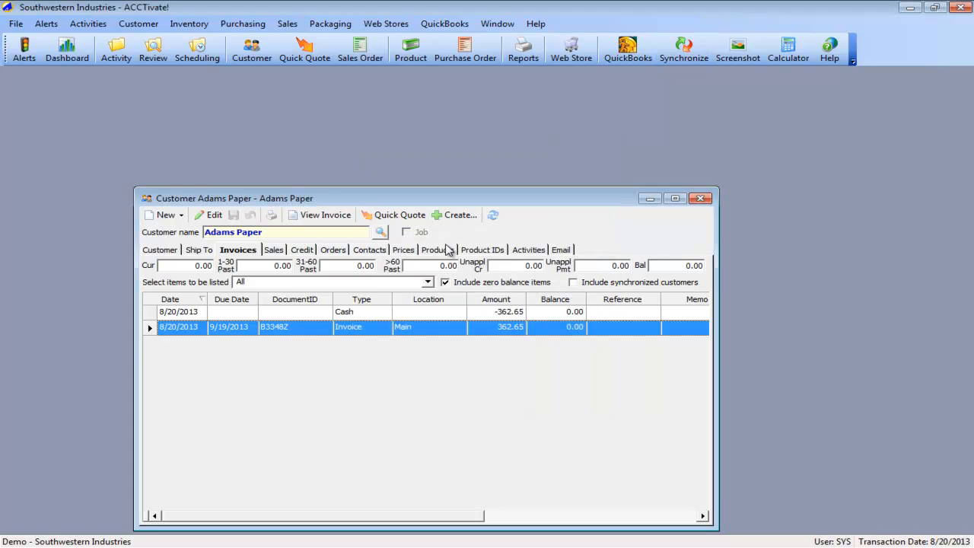
pyautogui.click(493, 215)
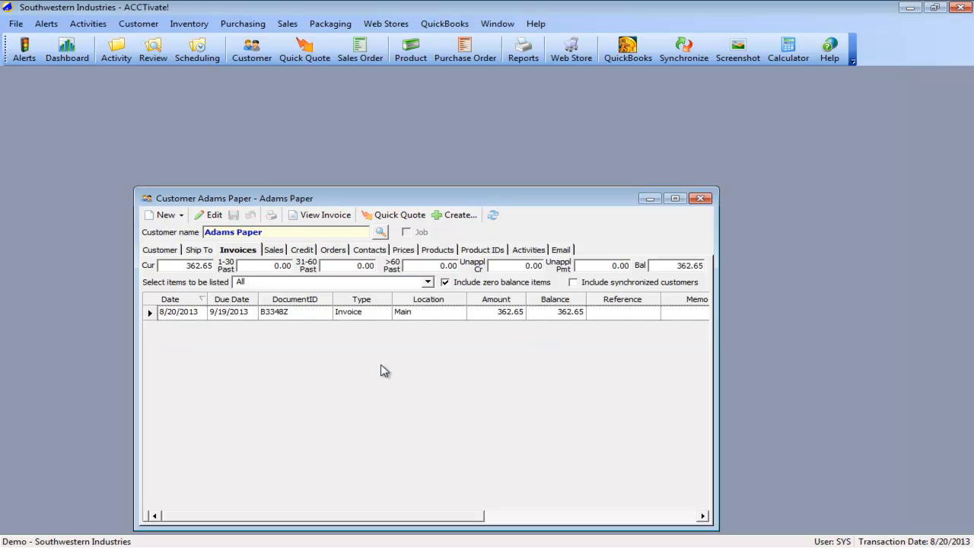
pyautogui.click(152, 313)
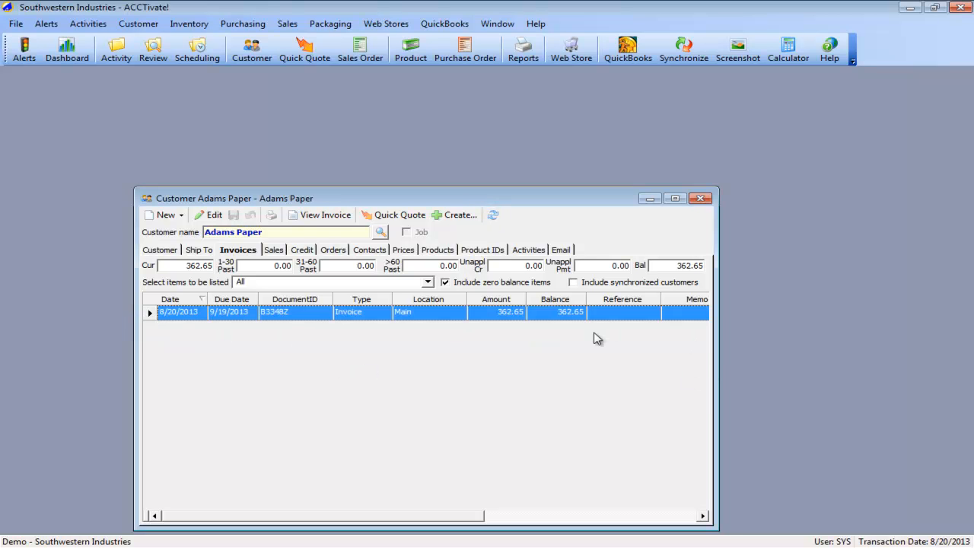
# - Switch to QuickBooks, open the Adams Paper invoice, and delete it
pyautogui.hotkey('alt', 'Tab')
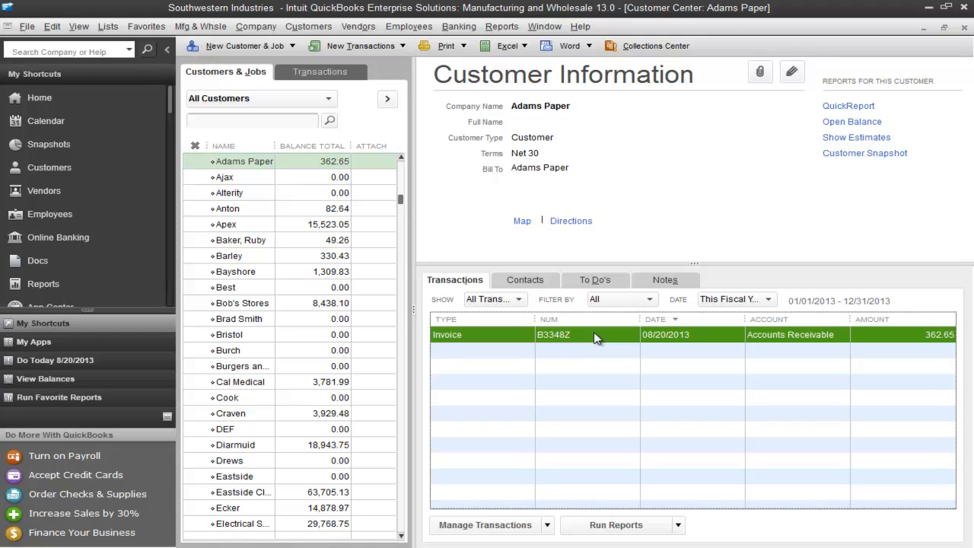
pyautogui.doubleClick(595, 336)
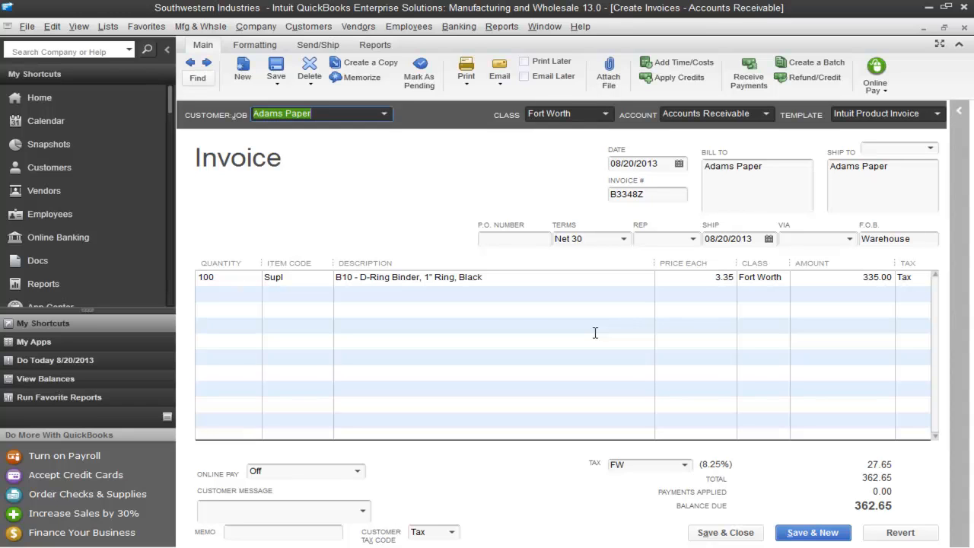
pyautogui.hotkey('ctrl', 'd')
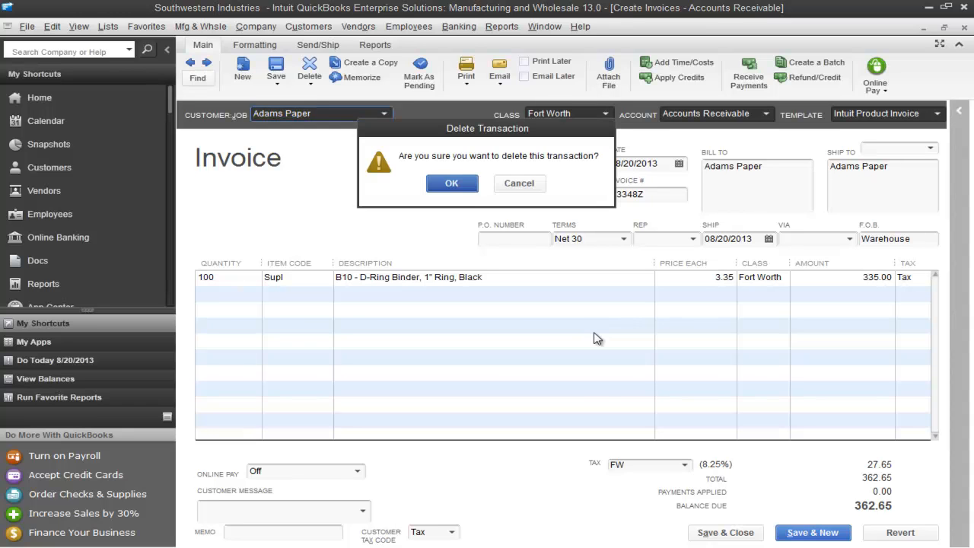
pyautogui.click(451, 185)
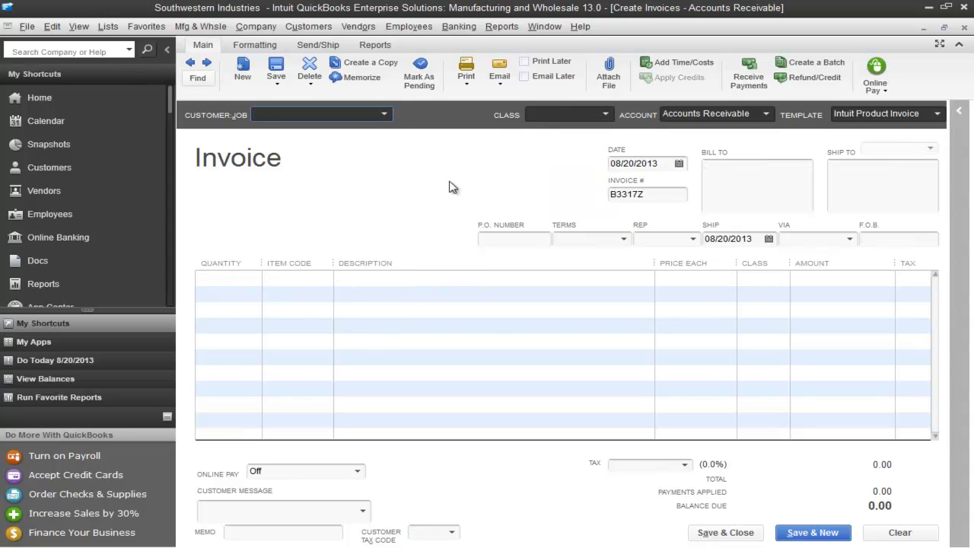
# - Switch to ACCTivate! and synchronize with QuickBooks again, covering changes since the last synchronization
pyautogui.hotkey('alt', 'Tab')
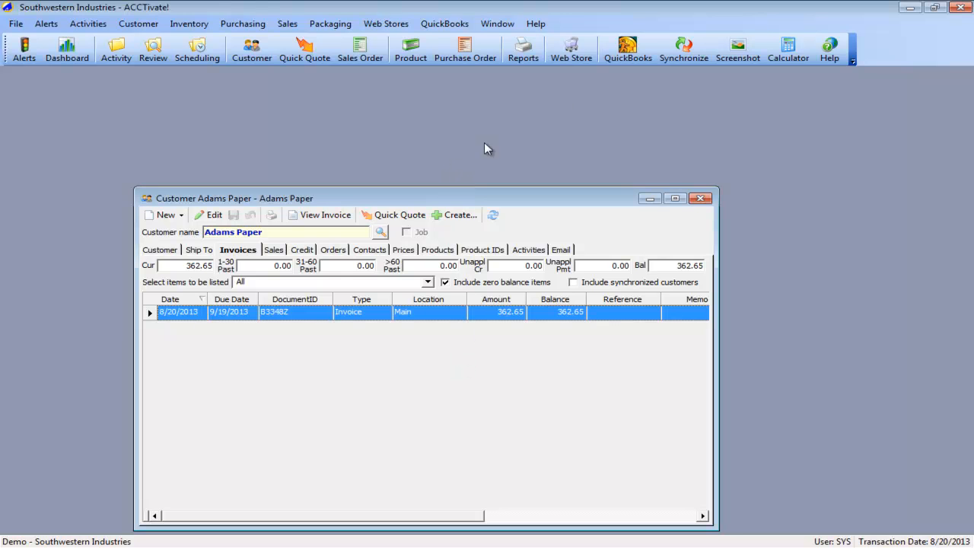
pyautogui.click(684, 49)
pyautogui.click(495, 401)
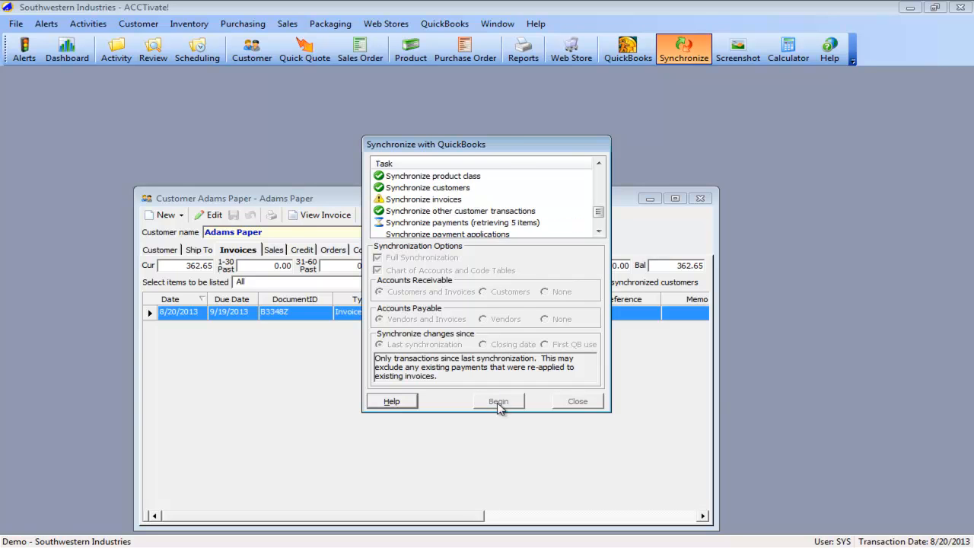
# - Open the synchronization log, examine the warning about the deleted invoice, and close the log and the synchronization dialog
pyautogui.click(498, 401)
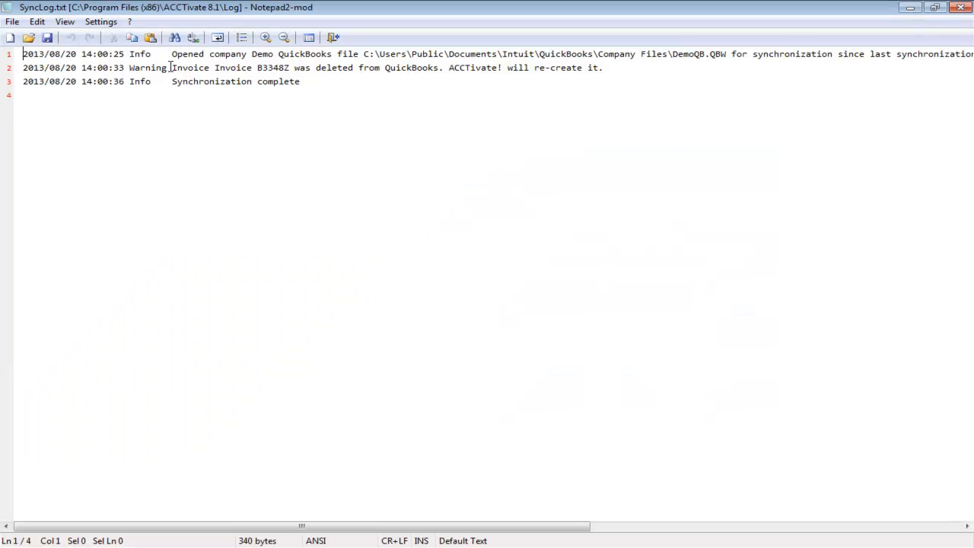
pyautogui.moveTo(214, 67); pyautogui.dragTo(621, 91)
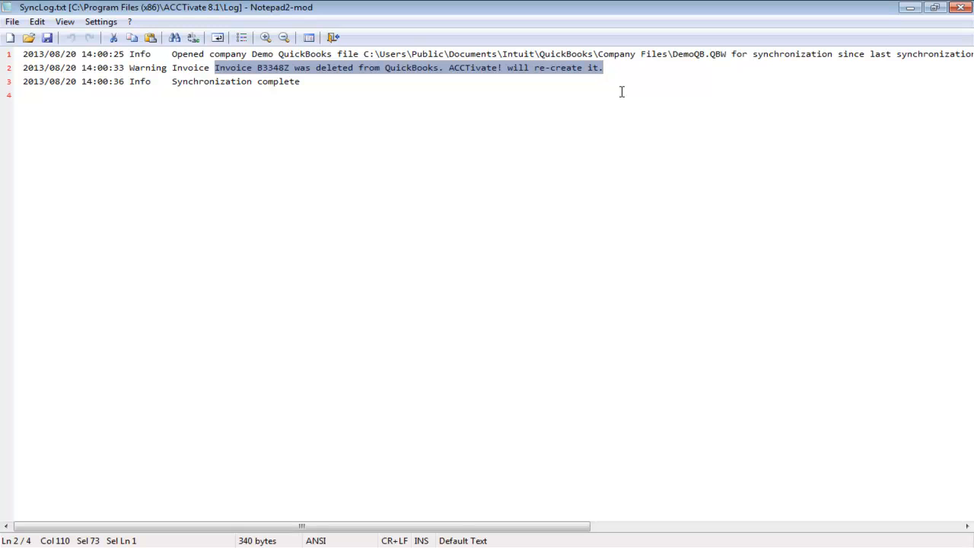
pyautogui.doubleClick(278, 73)
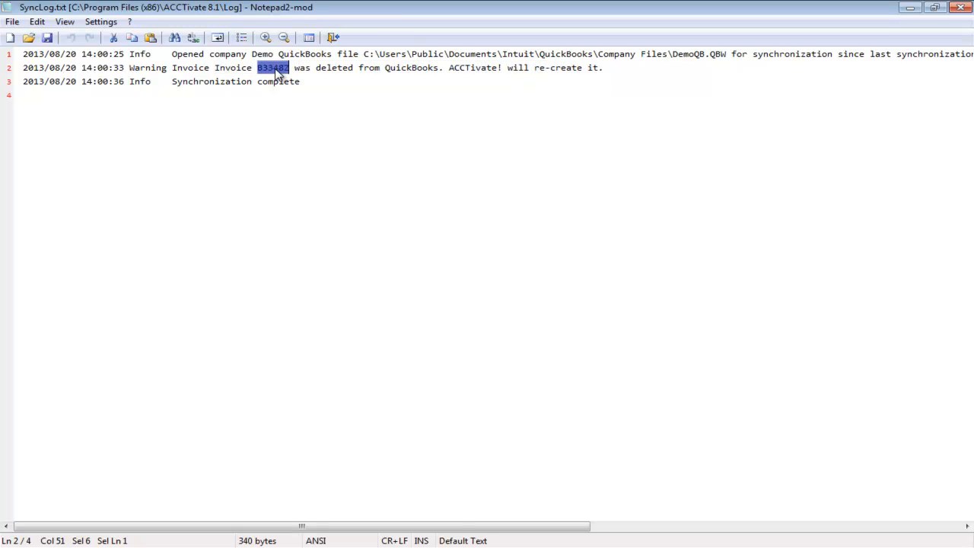
pyautogui.click(960, 7)
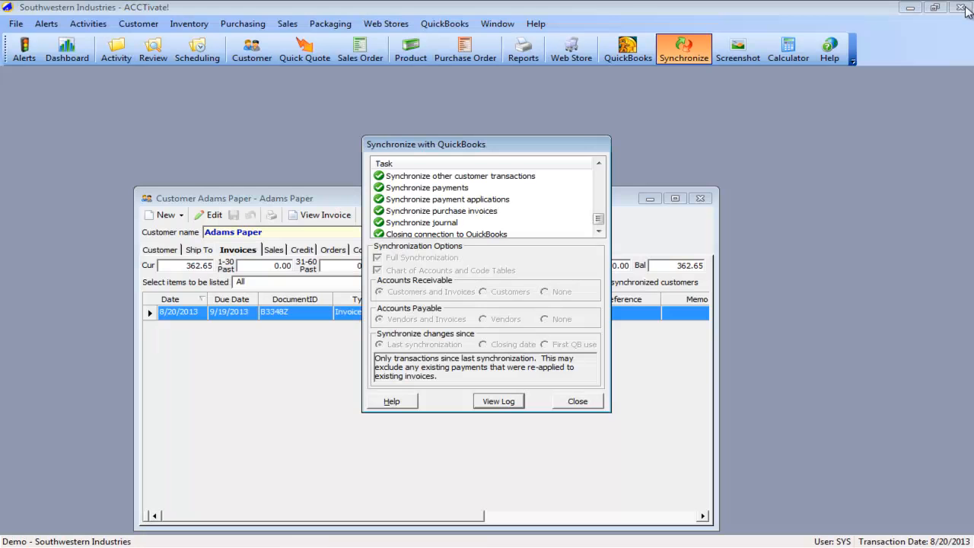
pyautogui.click(582, 401)
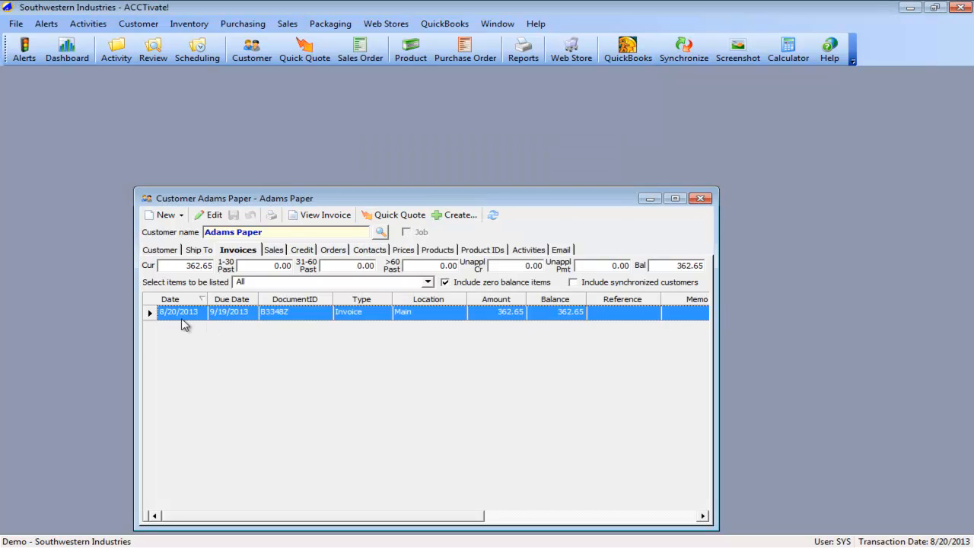
# - Open the customer invoice for Adams Paper, go to its sales order, and display the invoices on that order
pyautogui.click(138, 24)
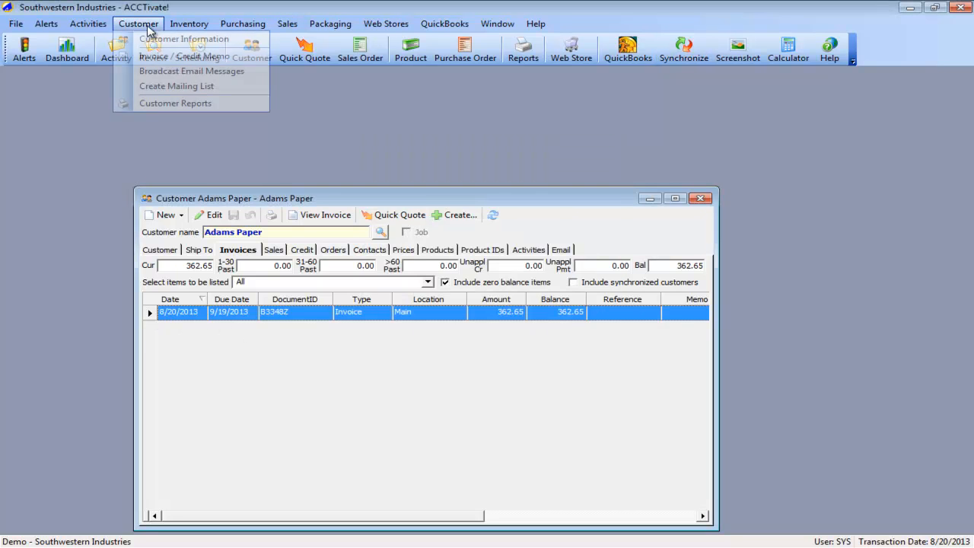
pyautogui.click(155, 55)
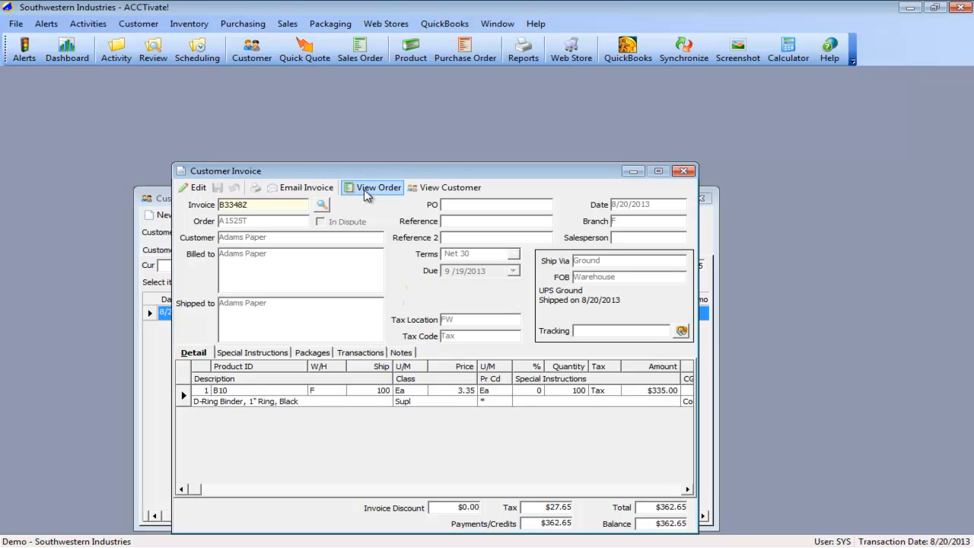
pyautogui.click(386, 187)
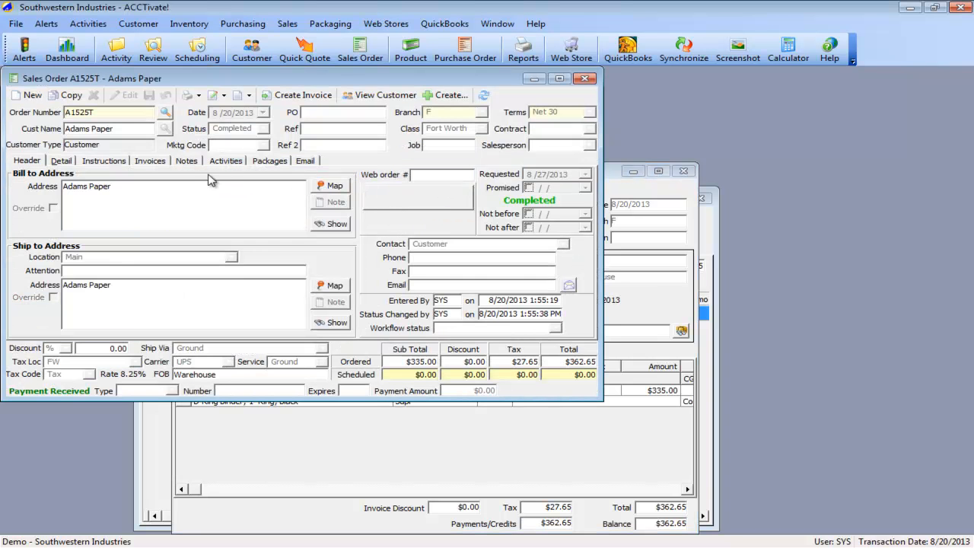
pyautogui.click(152, 161)
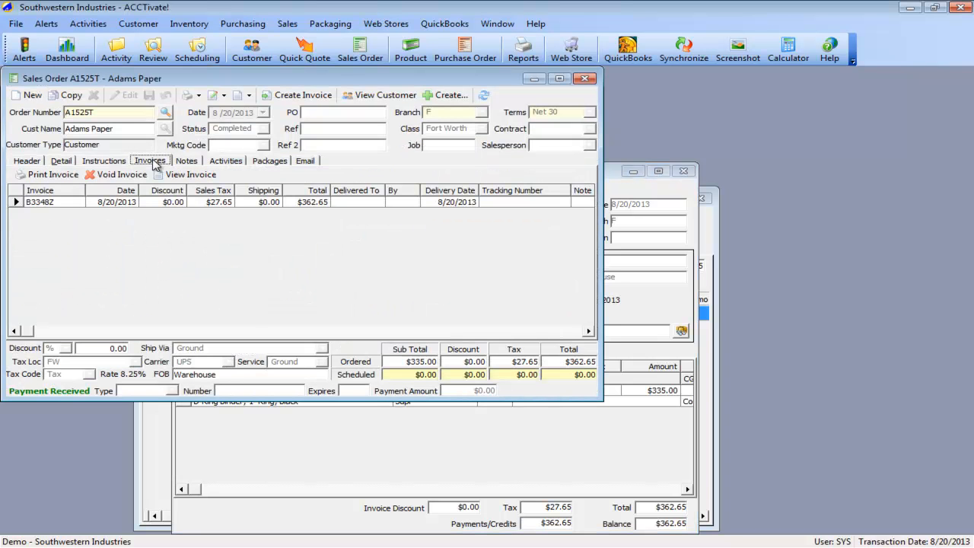
# - Void the Adams Paper invoice on the sales order, and close the sales order, customer invoice and customer windows
pyautogui.click(125, 204)
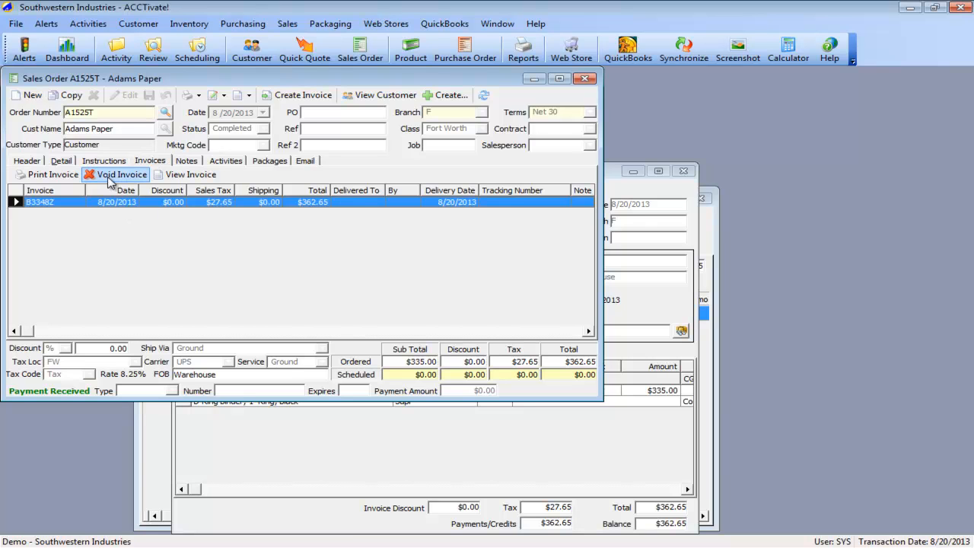
pyautogui.click(109, 180)
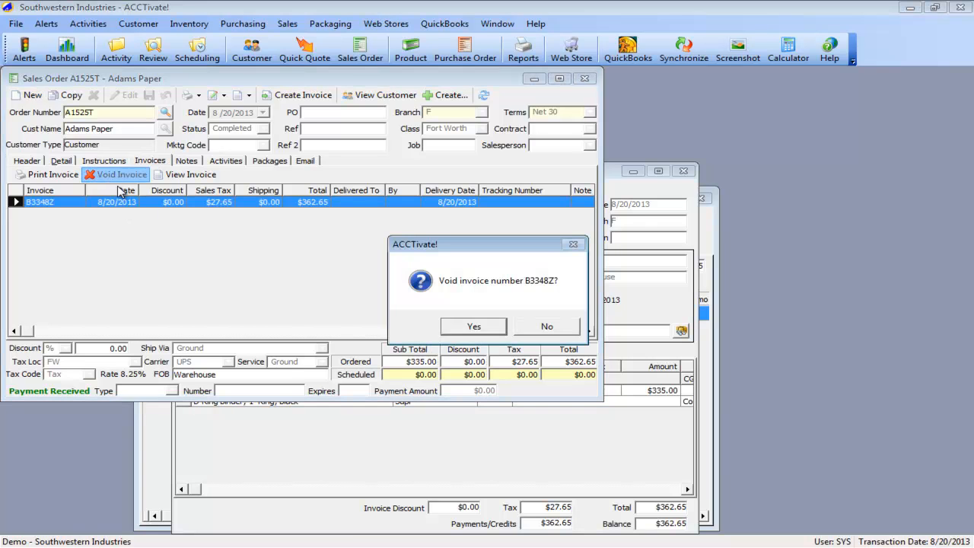
pyautogui.click(489, 326)
pyautogui.click(531, 325)
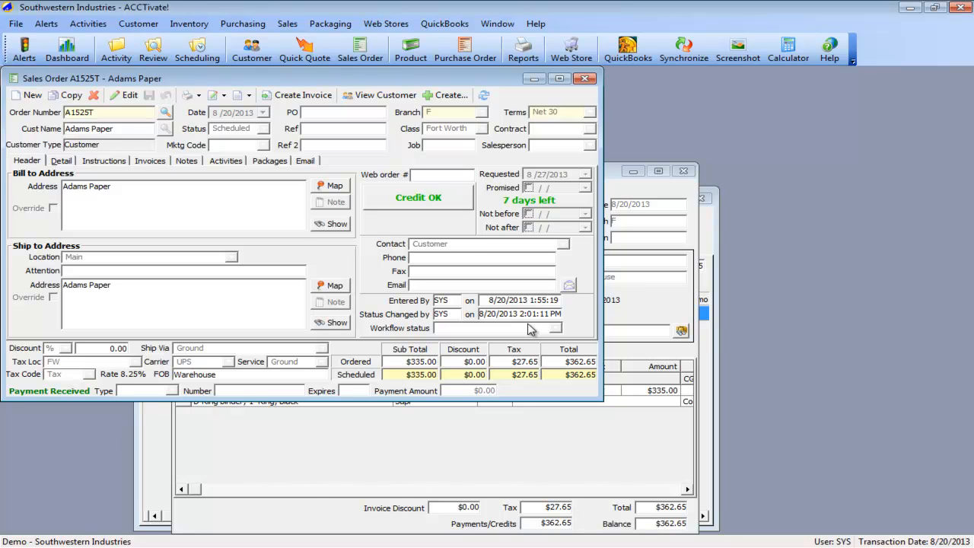
pyautogui.click(585, 81)
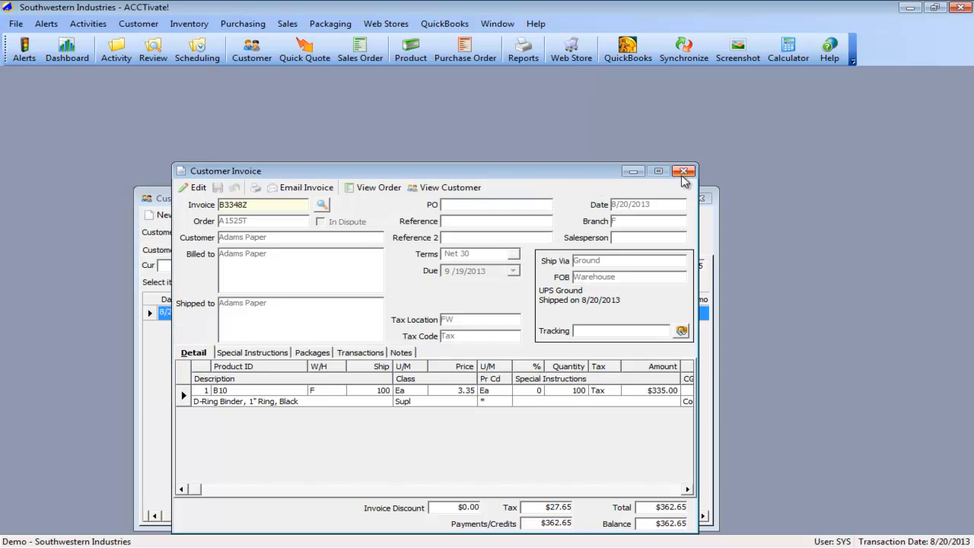
pyautogui.click(683, 171)
pyautogui.click(701, 198)
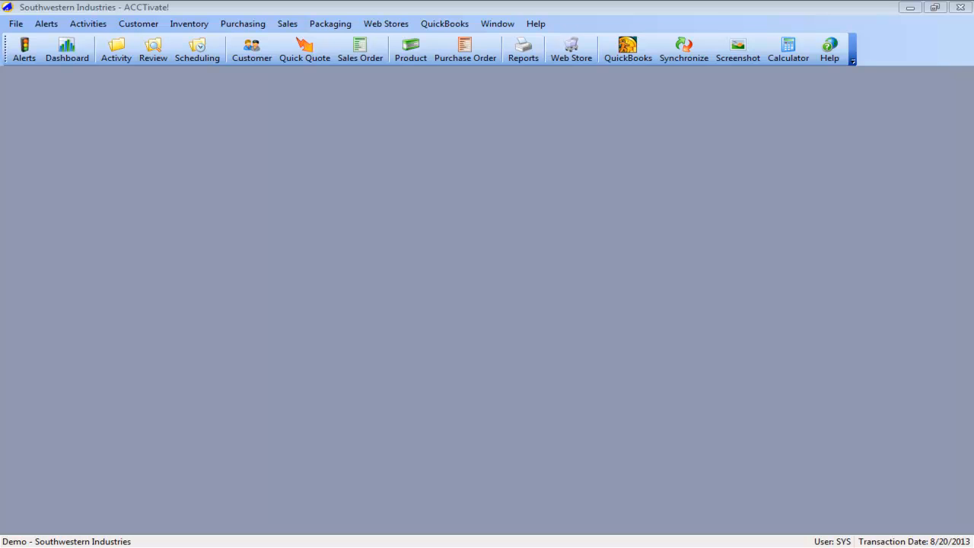
# - Switch to QuickBooks and remove ACCTivate! from the integrated applications in the company preferences
pyautogui.hotkey('alt', 'Tab')
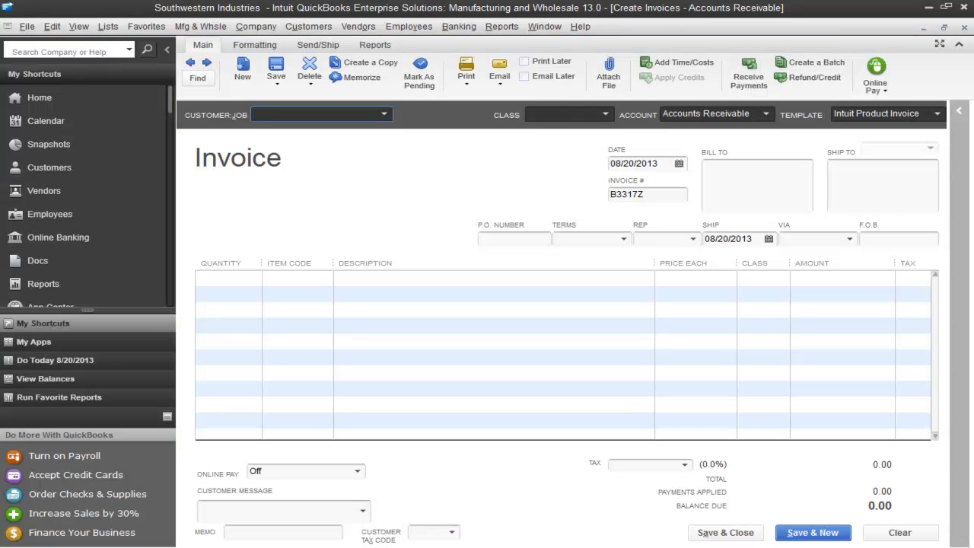
pyautogui.click(52, 26)
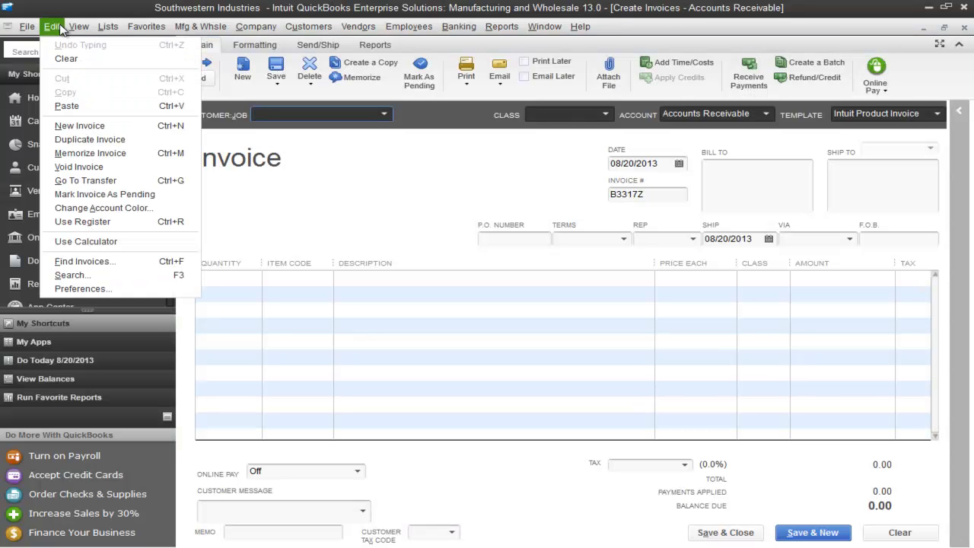
pyautogui.click(90, 287)
pyautogui.click(601, 169)
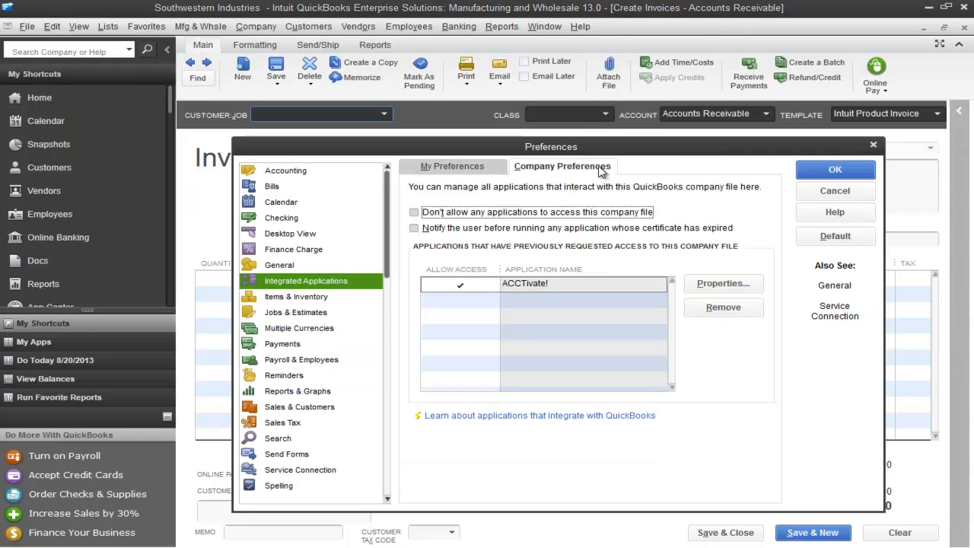
pyautogui.click(722, 309)
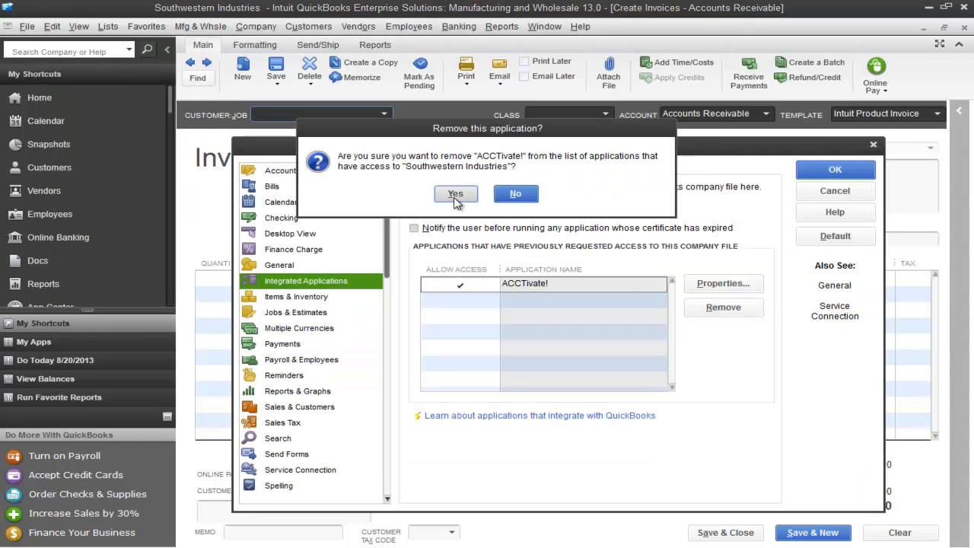
pyautogui.click(455, 195)
pyautogui.click(835, 169)
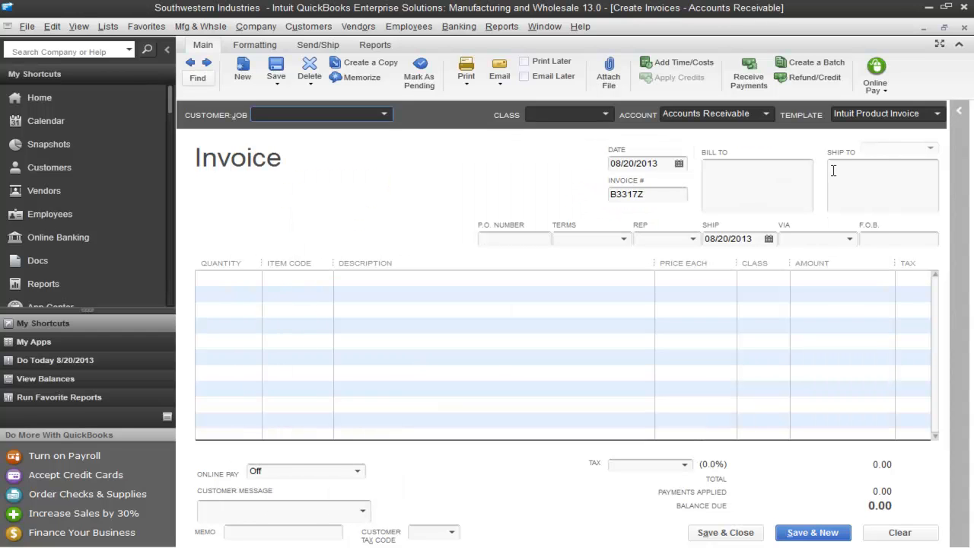
# - Close the open invoice and center windows in QuickBooks until only the Home page is left
pyautogui.click(964, 28)
pyautogui.click(963, 27)
pyautogui.click(964, 28)
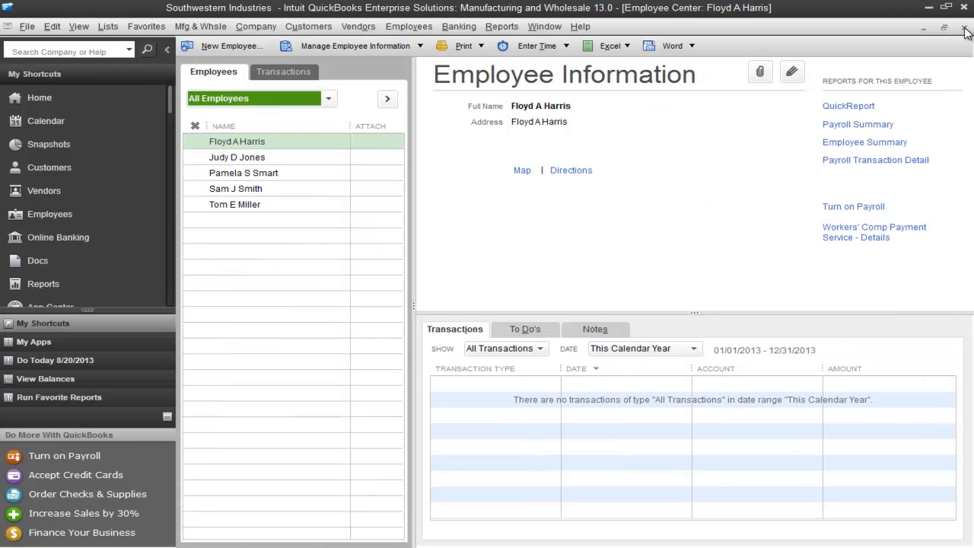
pyautogui.click(964, 27)
pyautogui.click(963, 28)
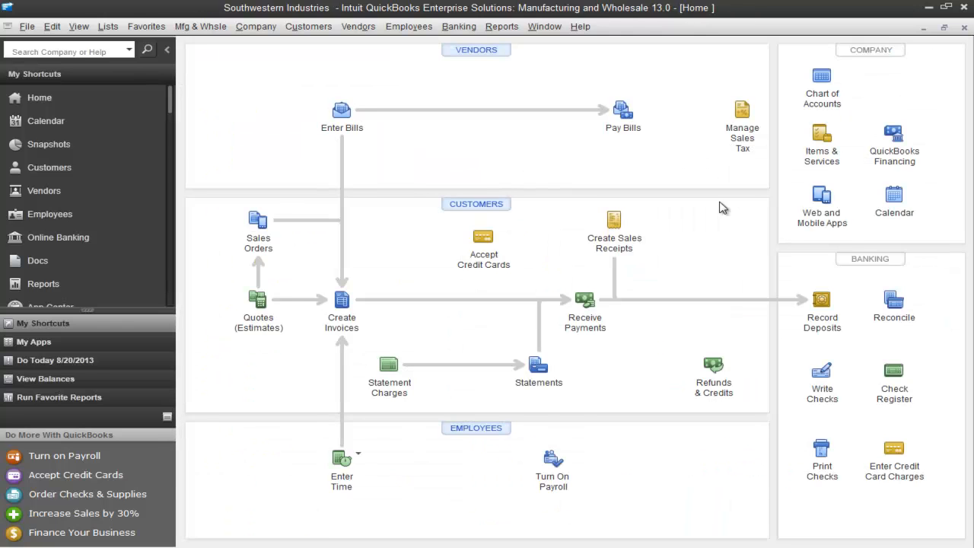
# - Switch to ACCTivate! and start a full QuickBooks synchronization of changes since the last synchronization
pyautogui.hotkey('alt', 'Tab')
pyautogui.click(445, 24)
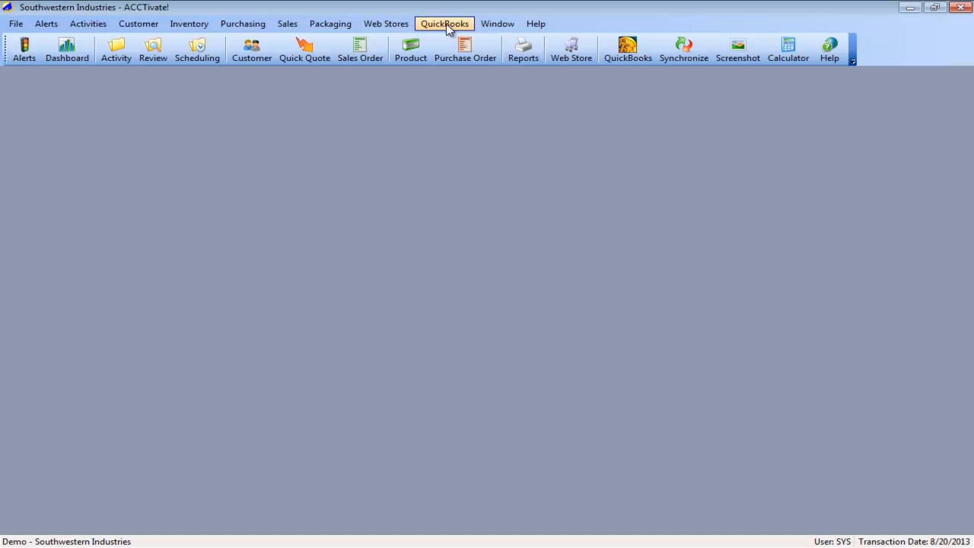
pyautogui.click(487, 50)
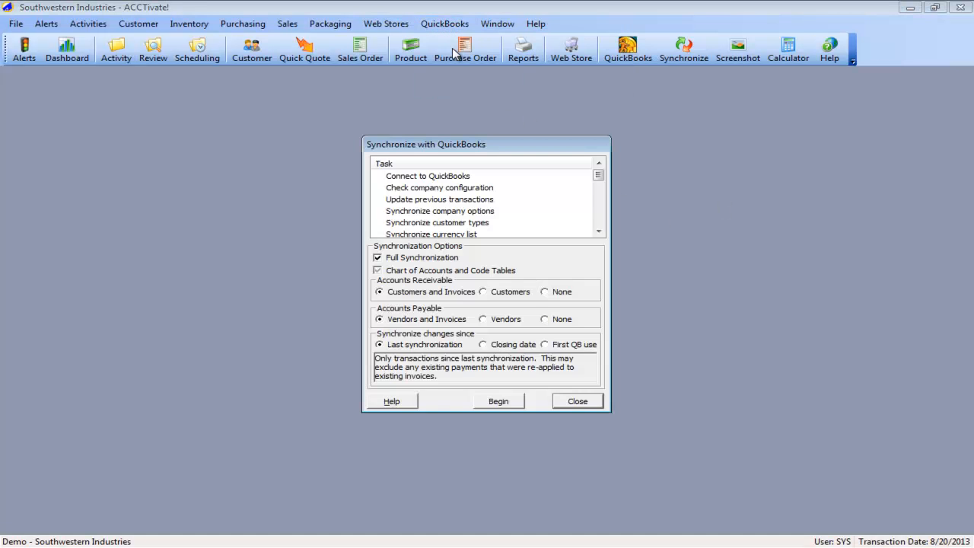
pyautogui.click(500, 403)
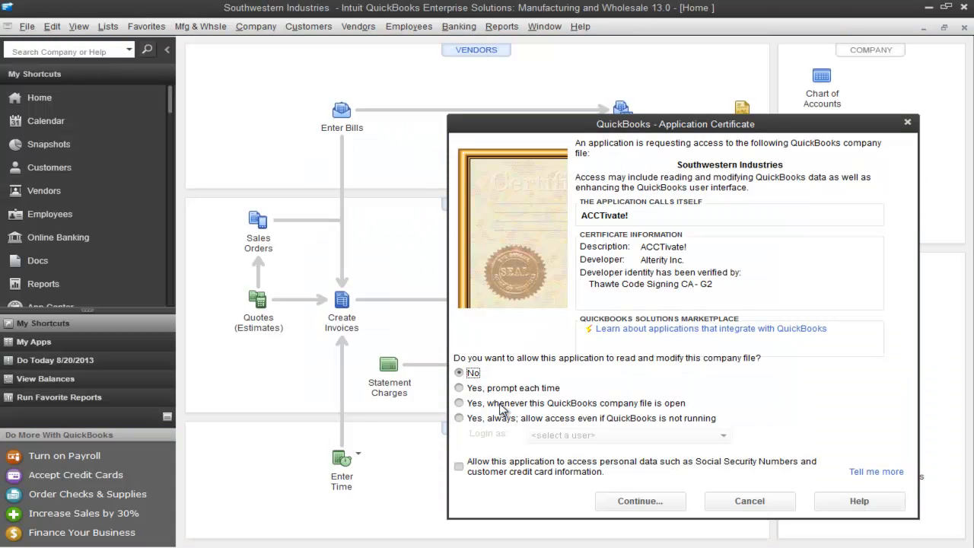
# - Authorize ACCTivate! to access the company file always, even when QuickBooks is not running, logging in as ACCTivate with access to personal data
pyautogui.moveTo(566, 128); pyautogui.dragTo(393, 92)
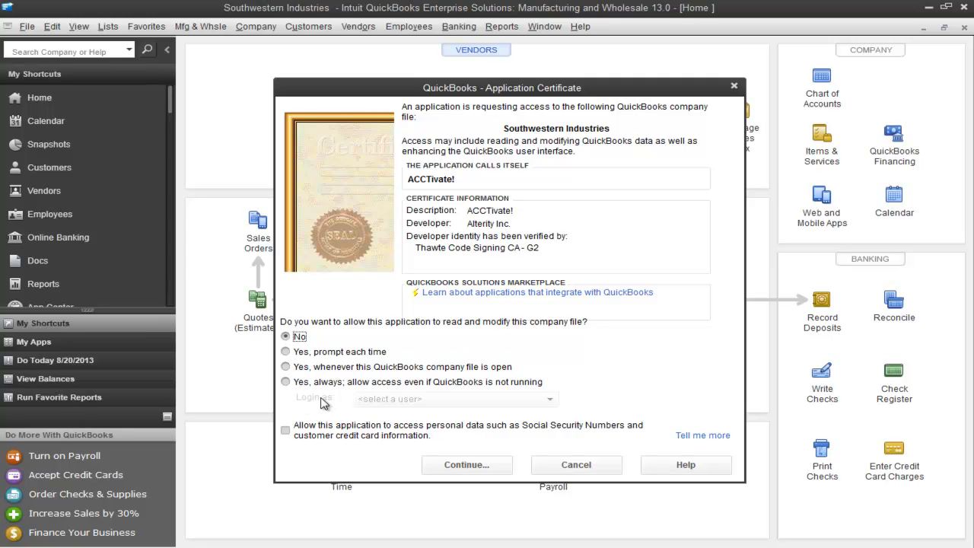
pyautogui.click(286, 382)
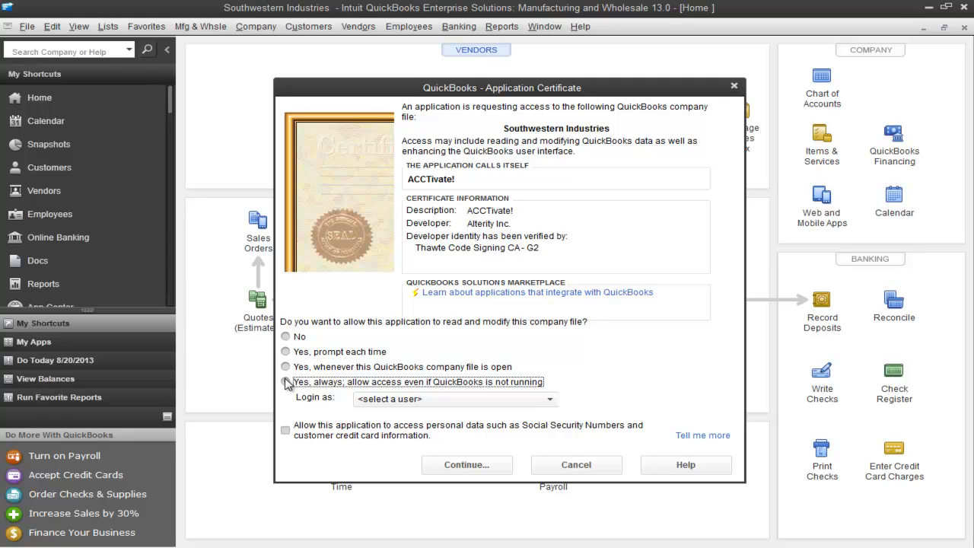
pyautogui.click(286, 368)
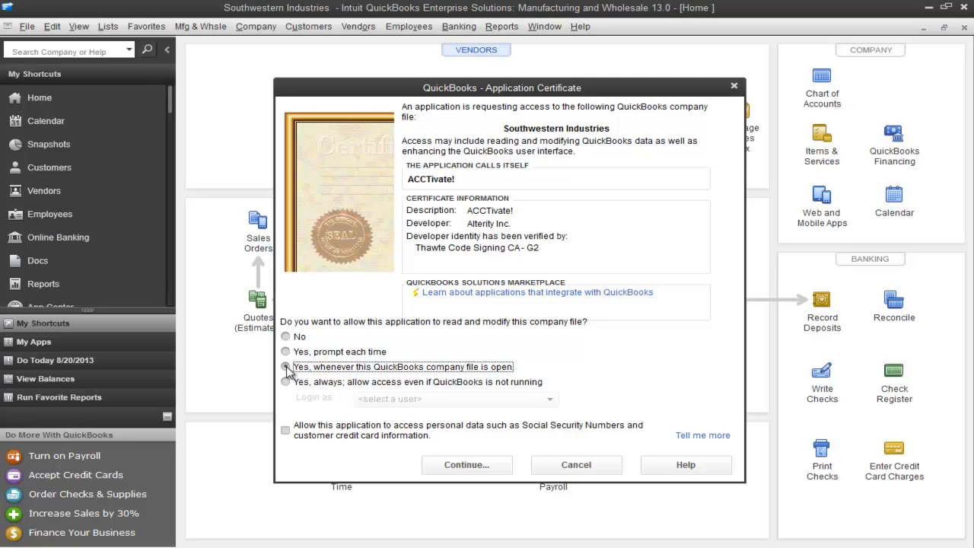
pyautogui.click(285, 382)
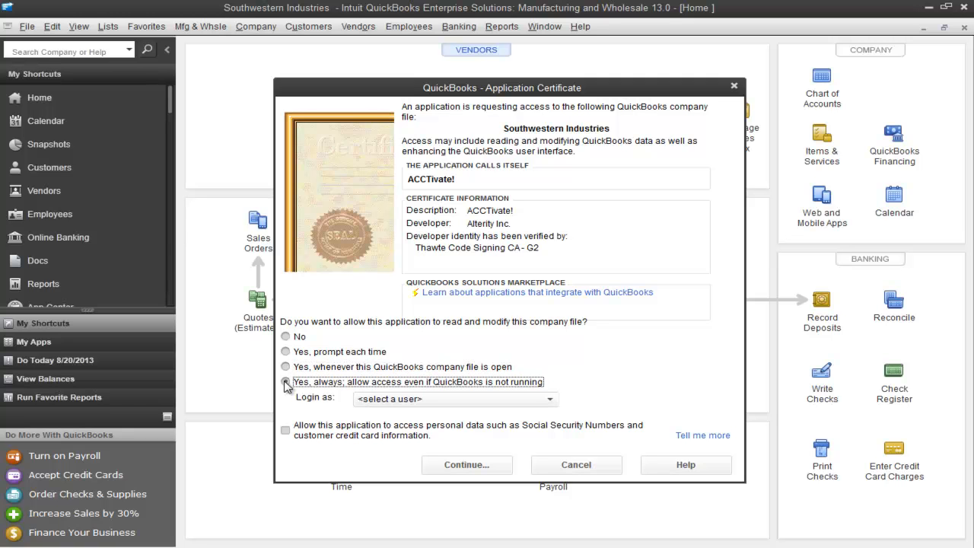
pyautogui.click(551, 401)
pyautogui.click(392, 449)
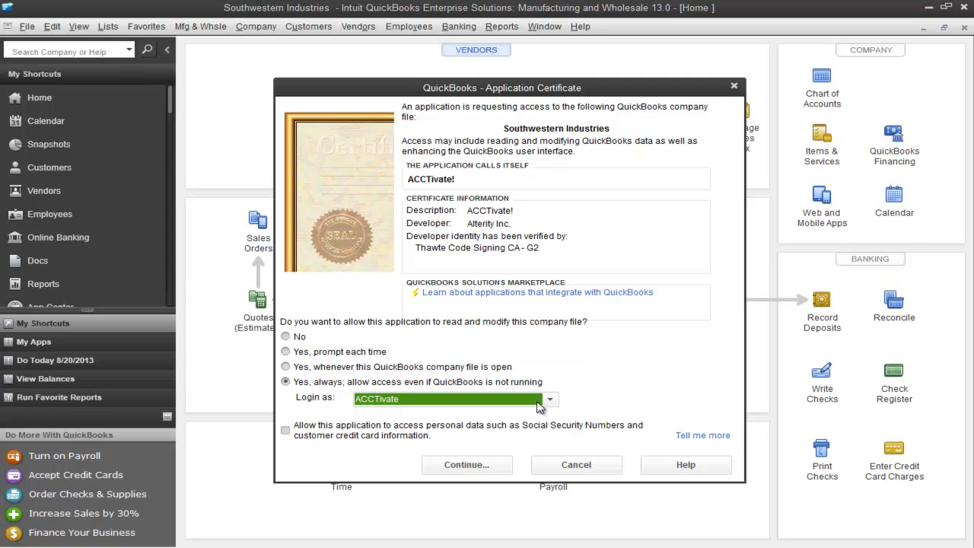
pyautogui.click(319, 430)
pyautogui.click(287, 382)
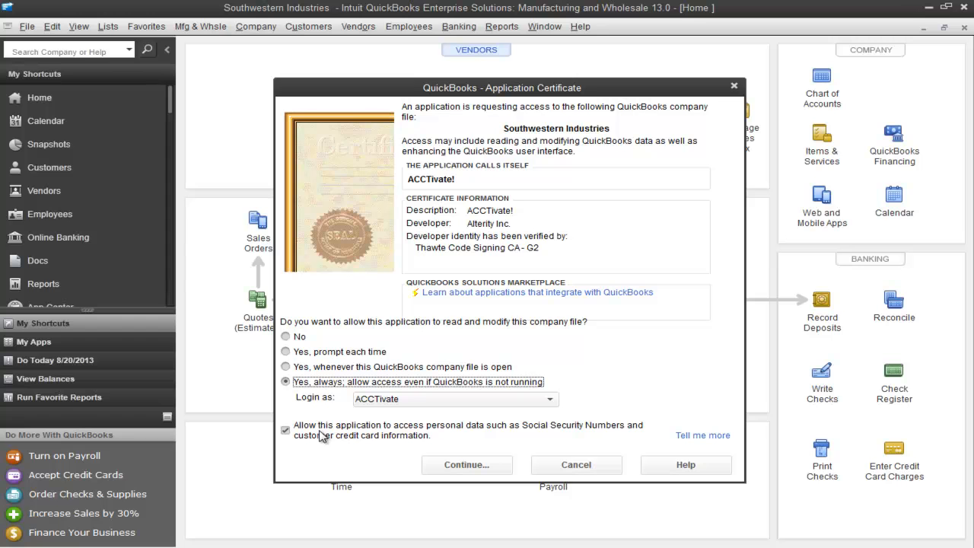
pyautogui.click(487, 467)
pyautogui.click(402, 464)
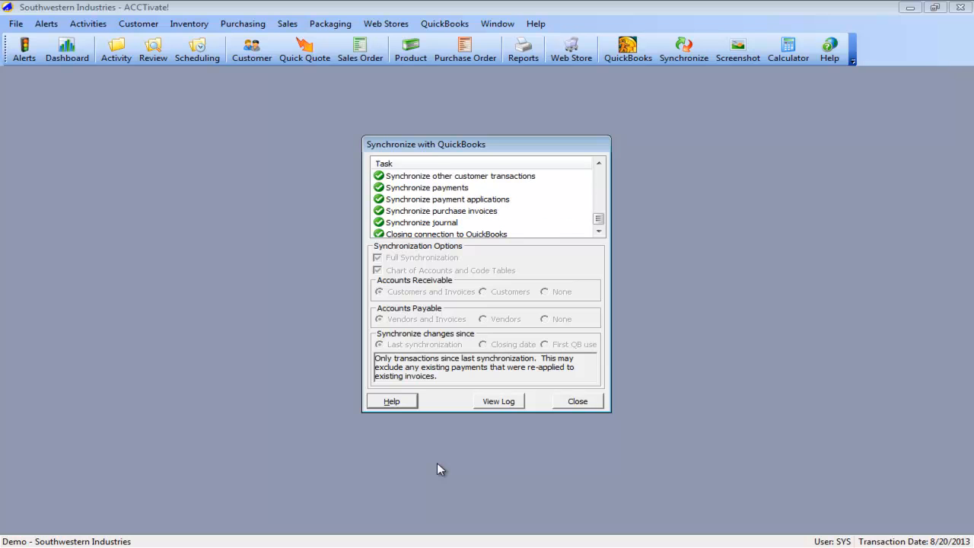
# - Close the synchronization dialog, switch to QuickBooks, and exit it
pyautogui.click(577, 401)
pyautogui.hotkey('alt', 'Tab')
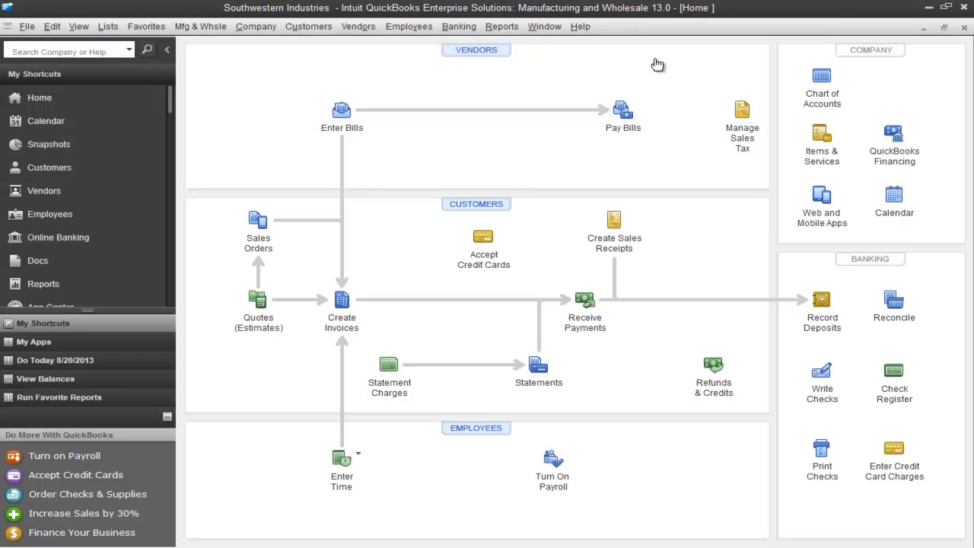
pyautogui.click(965, 9)
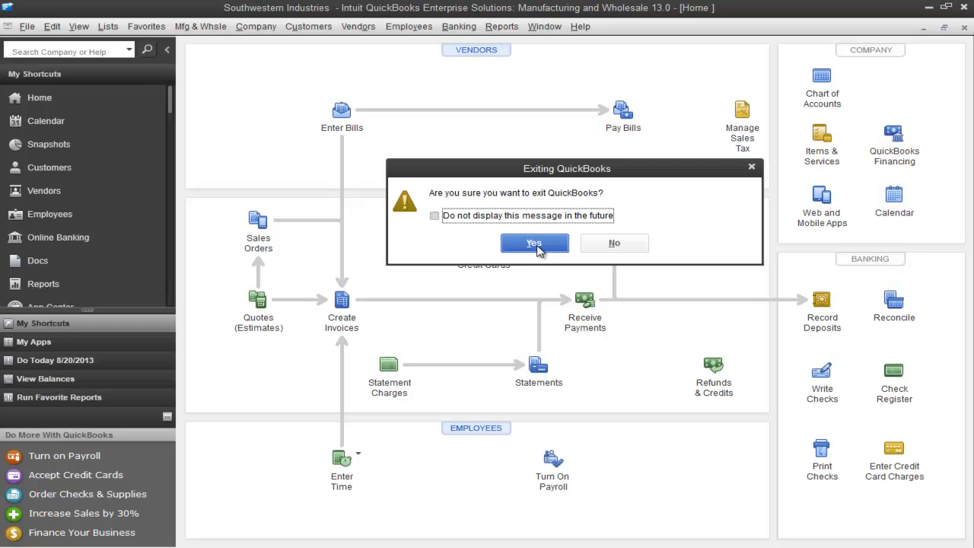
pyautogui.click(536, 247)
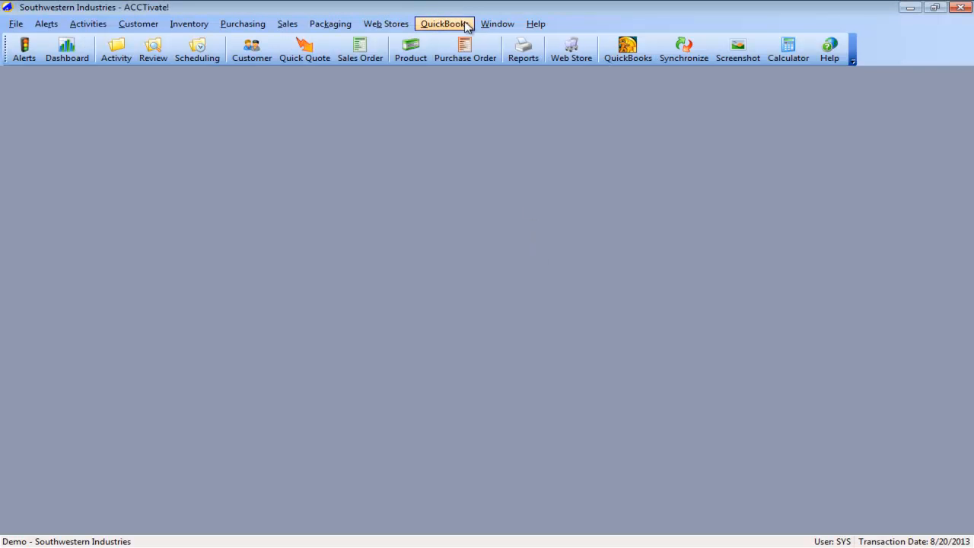
# - Start another full synchronization in ACCTivate! with QuickBooks closed, covering changes since the last synchronization
pyautogui.click(695, 57)
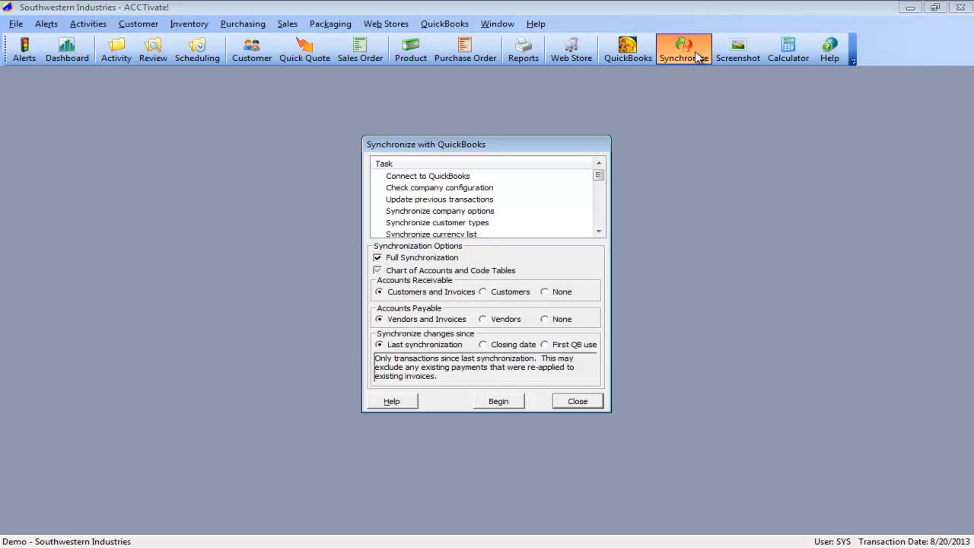
pyautogui.click(500, 401)
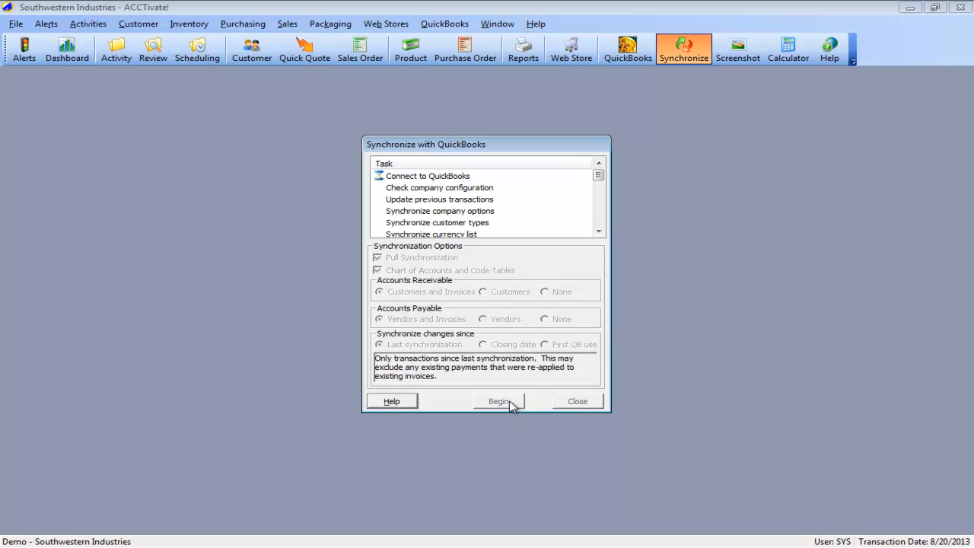
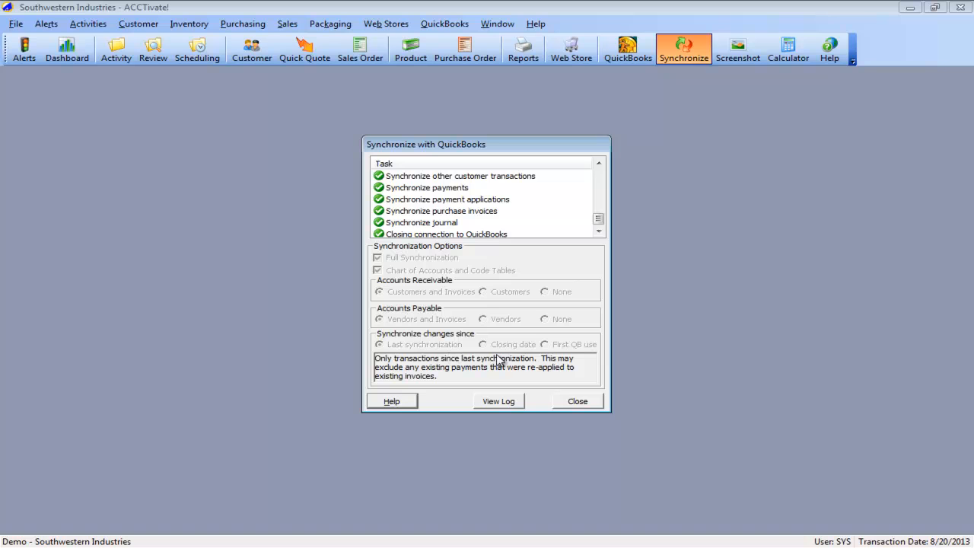
# - Close the finished synchronization and reopen the QuickBooks synchronization options
pyautogui.click(577, 403)
pyautogui.click(449, 27)
pyautogui.click(460, 56)
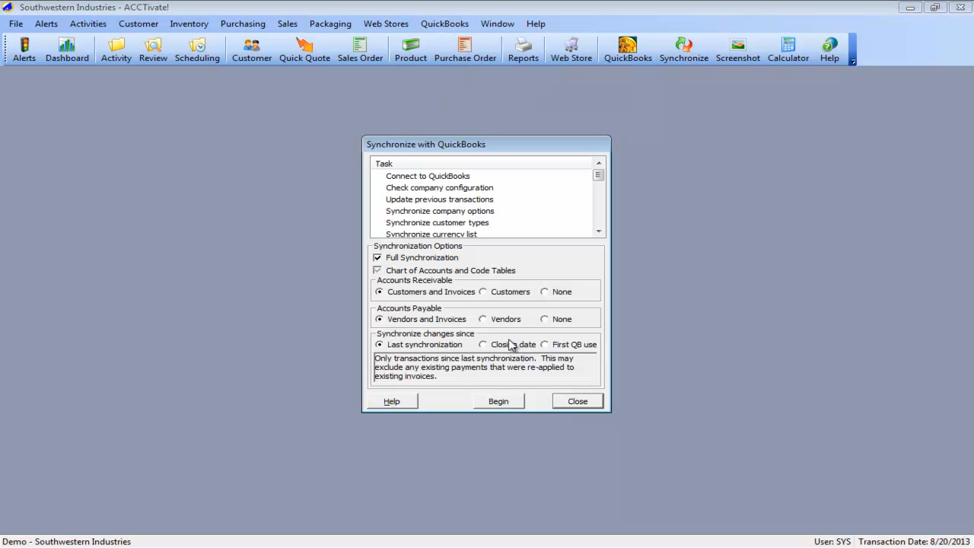
pyautogui.click(556, 346)
pyautogui.click(508, 403)
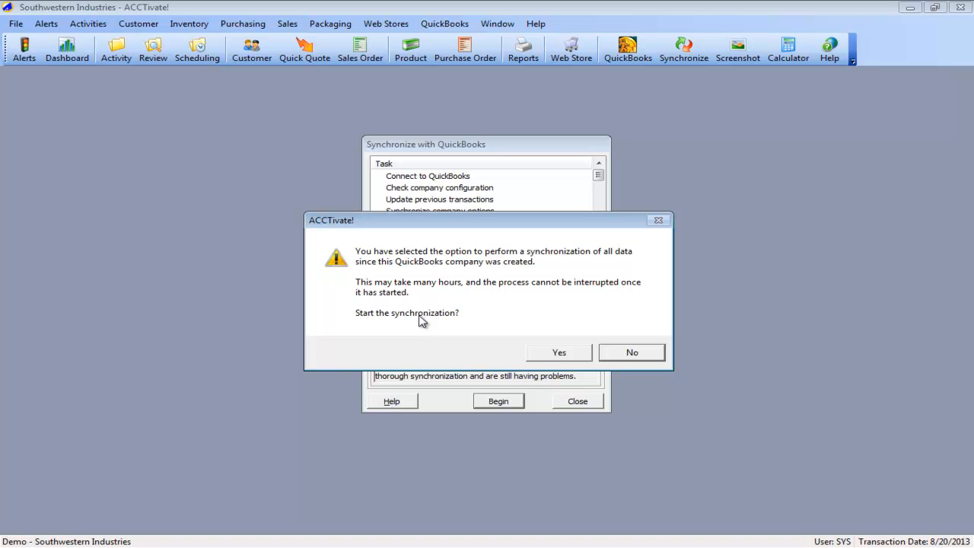
pyautogui.click(621, 351)
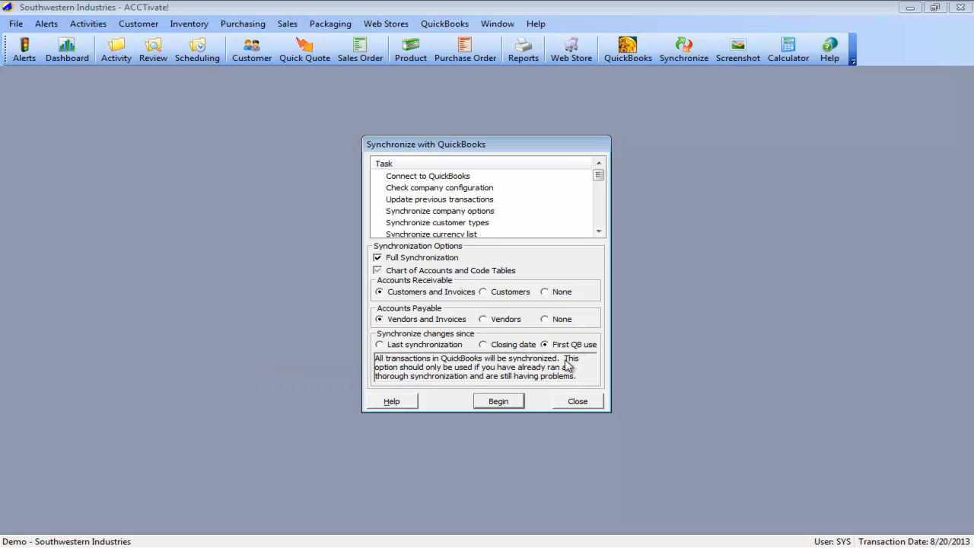
pyautogui.click(485, 344)
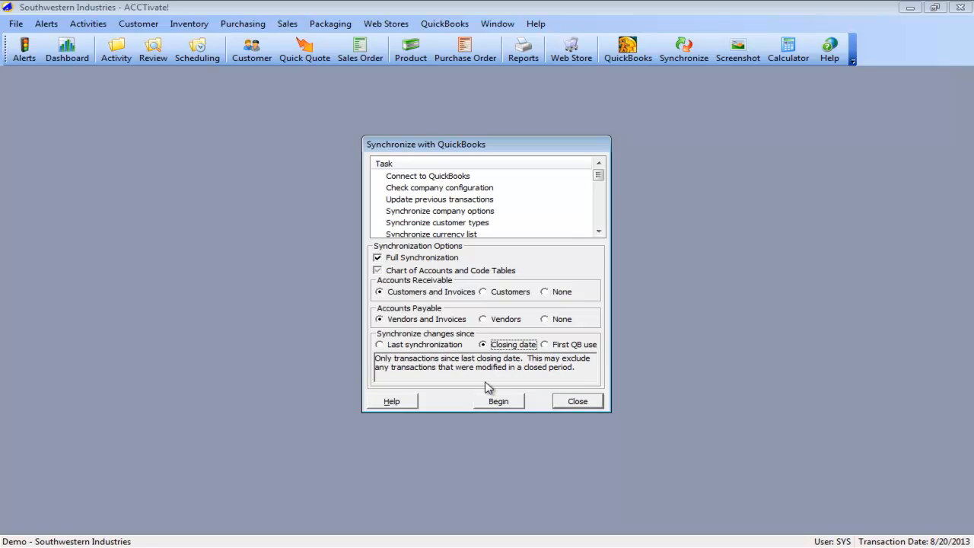
# - Run a full synchronization since the last synchronization, waiting once for the other user's payment synchronization before overriding it
pyautogui.click(430, 345)
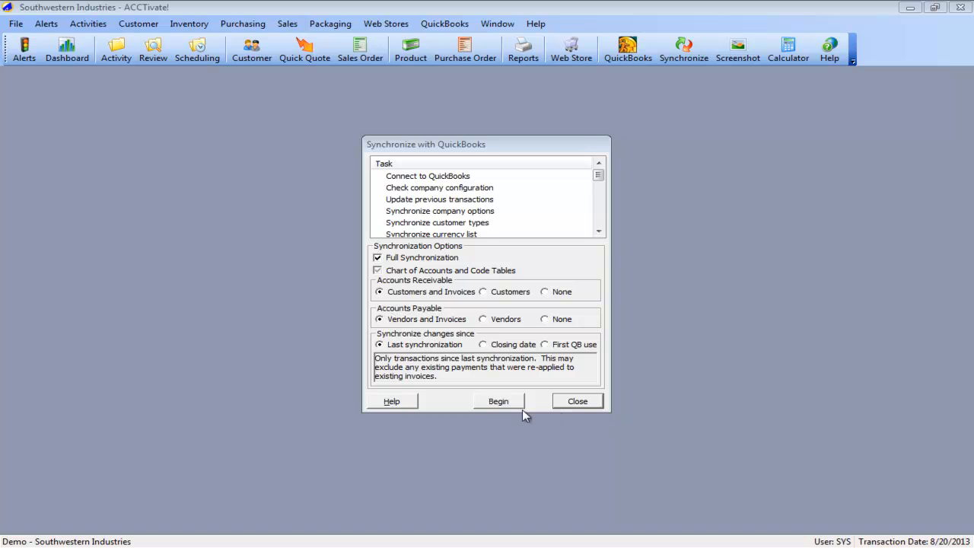
pyautogui.click(485, 404)
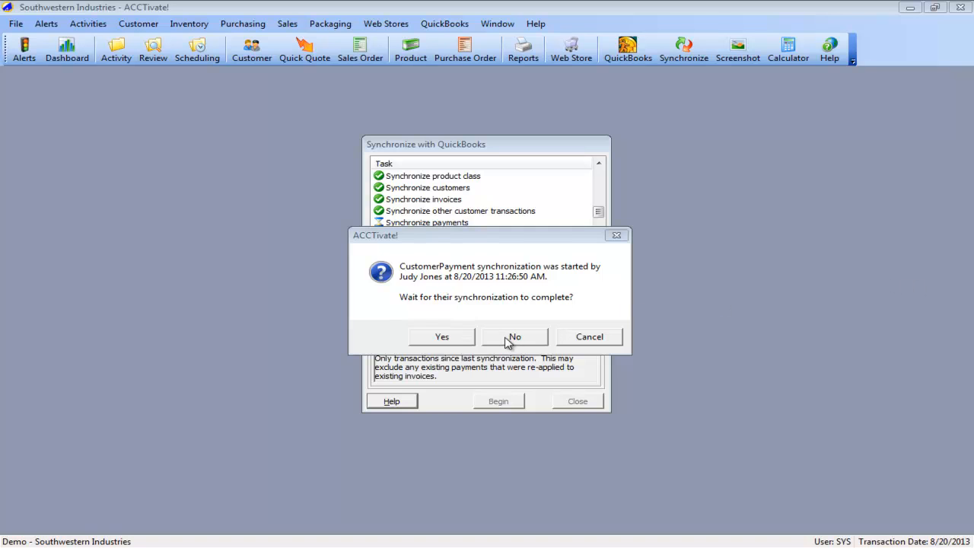
pyautogui.click(459, 343)
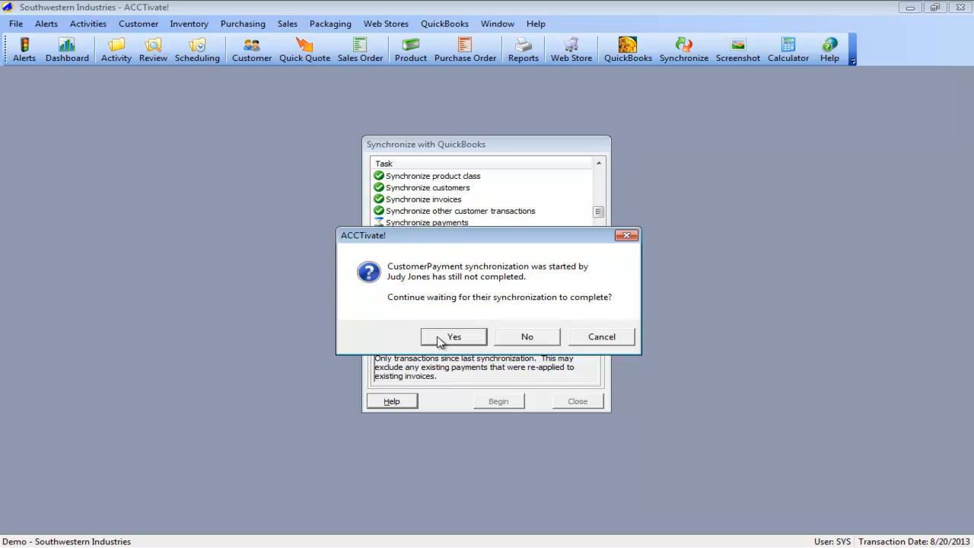
pyautogui.click(527, 340)
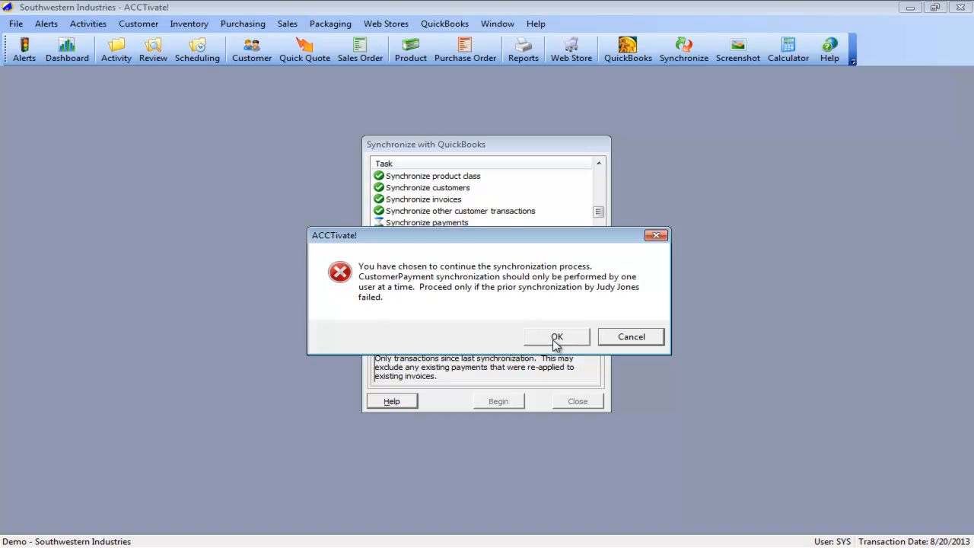
pyautogui.click(556, 337)
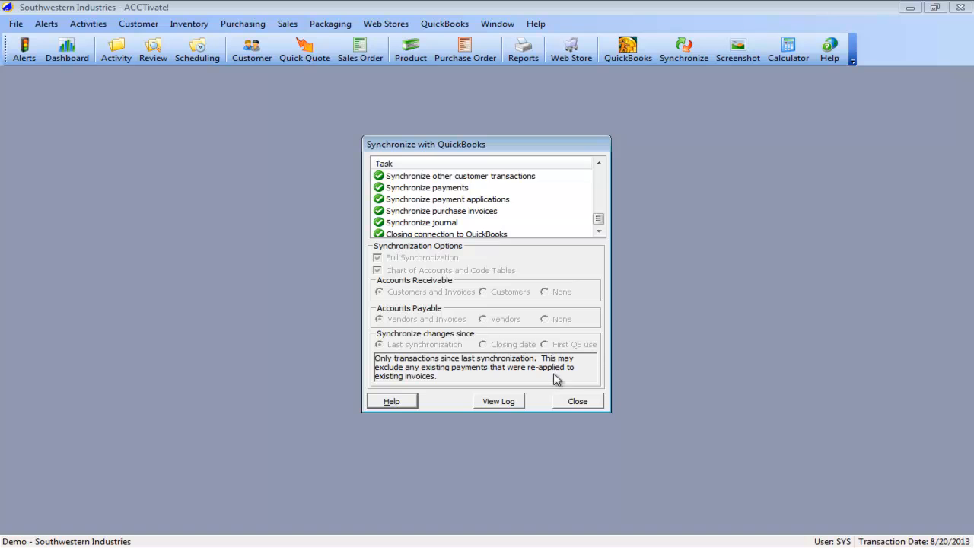
pyautogui.click(577, 401)
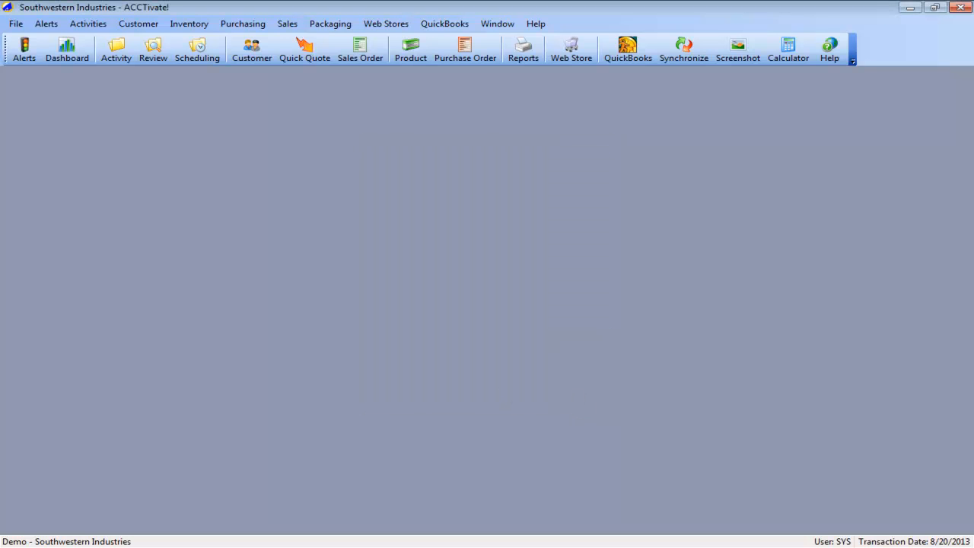
# - Open the ACCTivate! log emailing dialog and view the synchronization log
pyautogui.click(541, 26)
pyautogui.moveTo(564, 75)
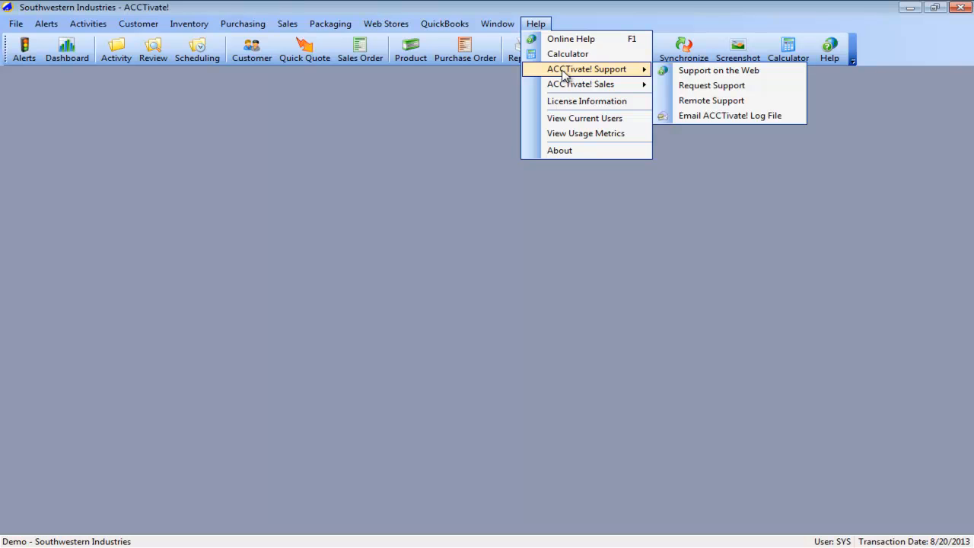
pyautogui.click(709, 115)
pyautogui.click(517, 209)
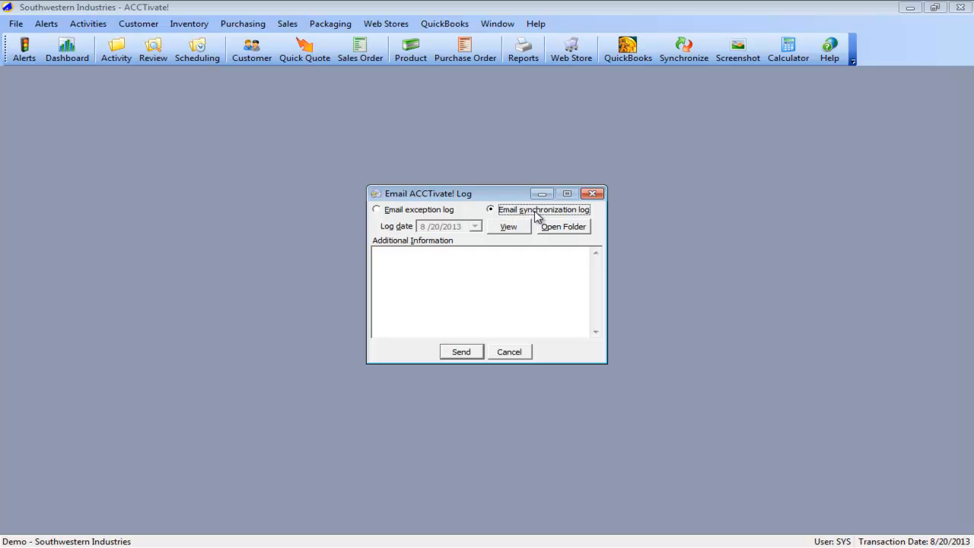
pyautogui.click(494, 230)
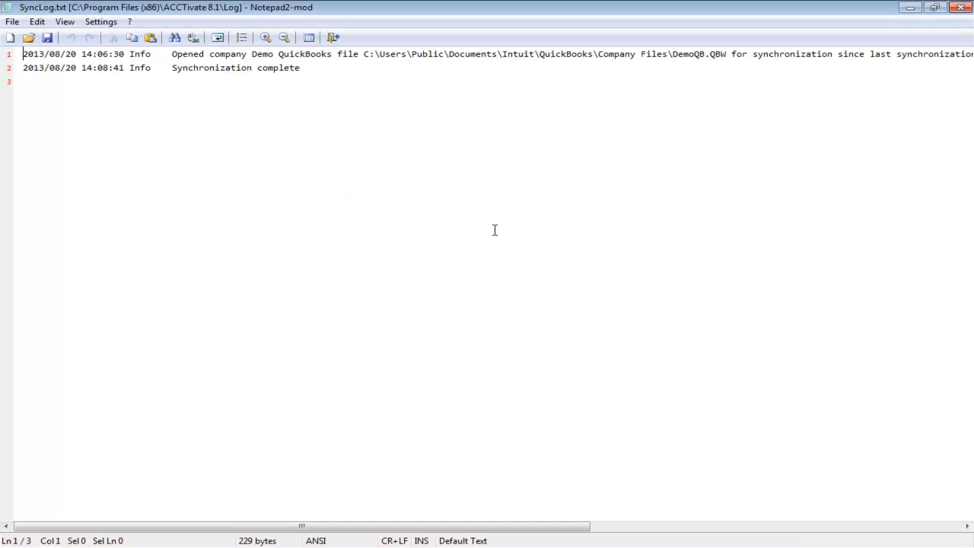
pyautogui.click(962, 7)
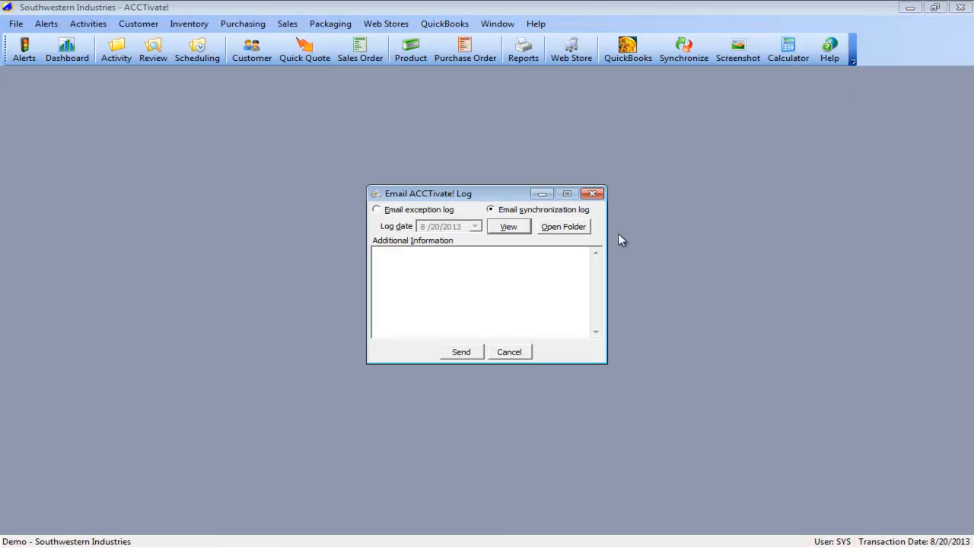
# - Open the log folder and review the files SyncLog, SyncLog.0, SyncLog.4 and SyncLog.5
pyautogui.click(566, 229)
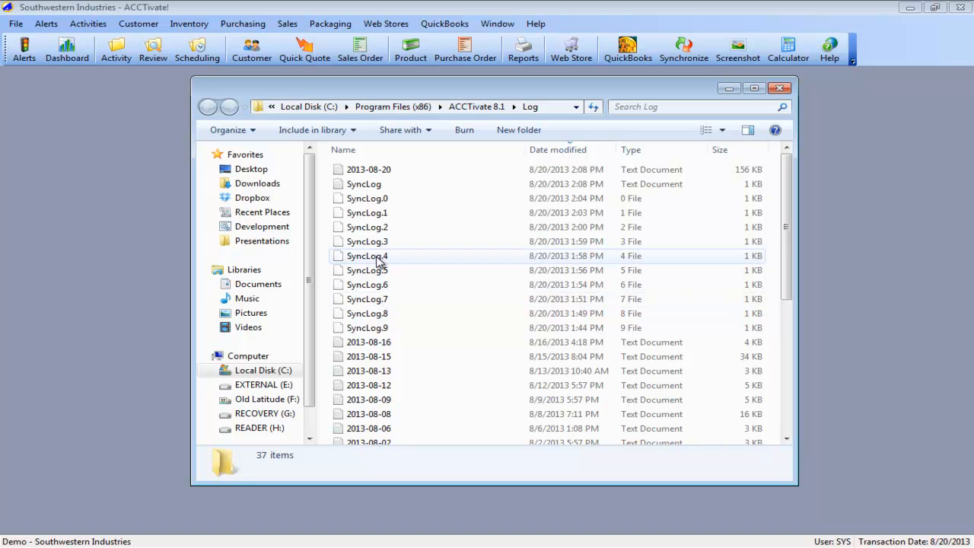
pyautogui.doubleClick(373, 185)
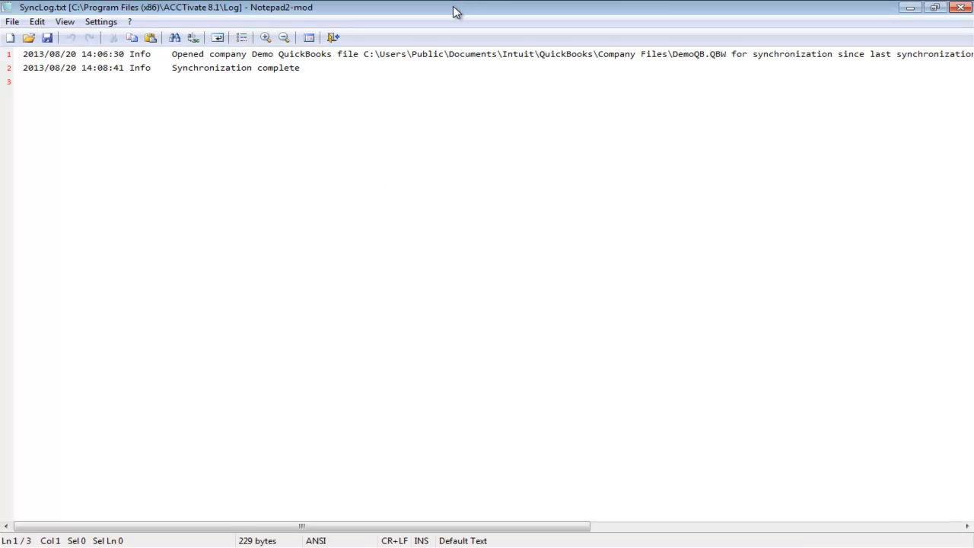
pyautogui.doubleClick(455, 8)
pyautogui.doubleClick(358, 201)
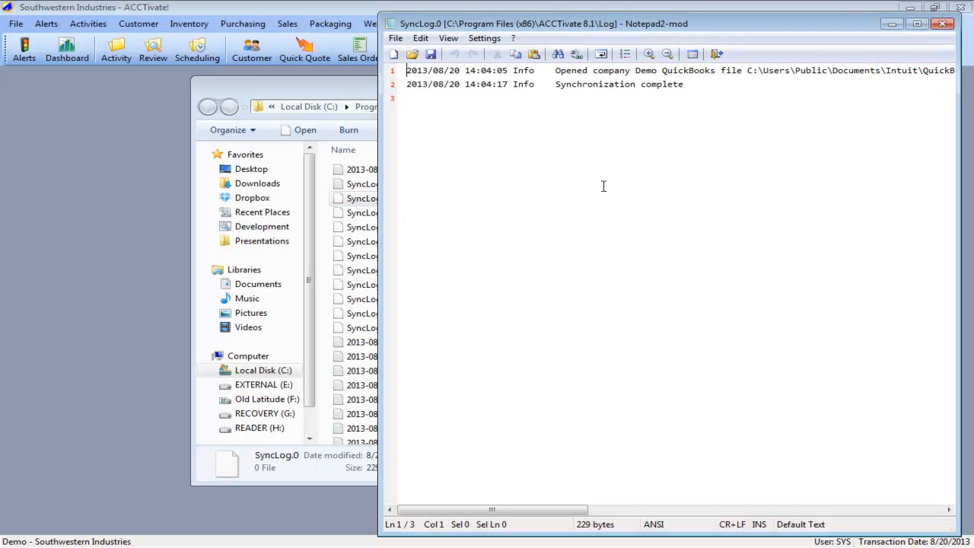
pyautogui.doubleClick(361, 256)
pyautogui.doubleClick(358, 270)
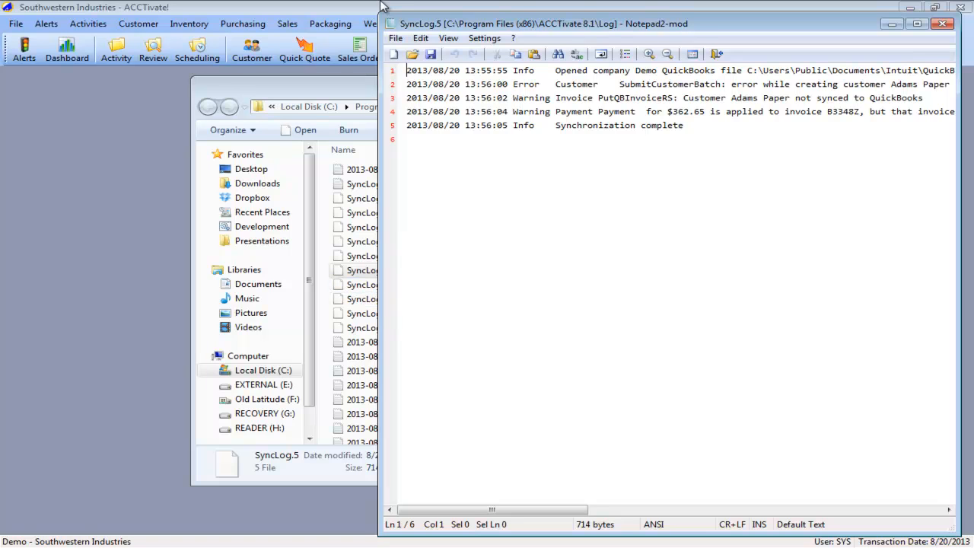
pyautogui.doubleClick(393, 24)
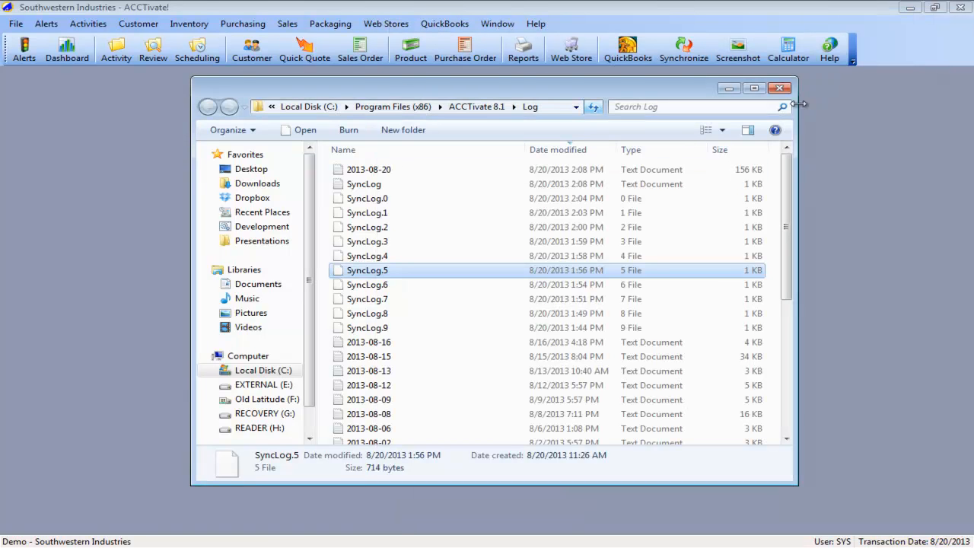
pyautogui.click(779, 87)
# - Review the exception log dated 8/20/2013, then cancel emailing the log and minimize the application
pyautogui.click(429, 211)
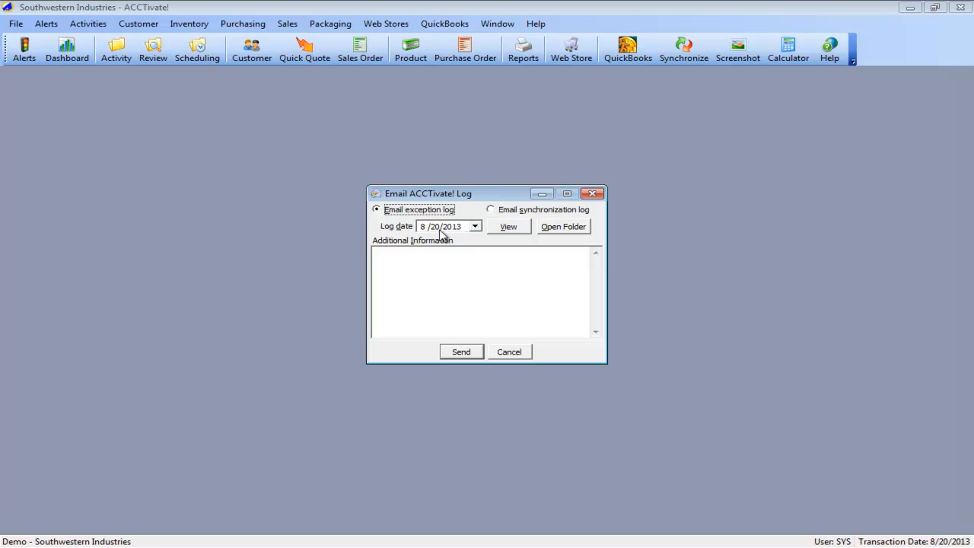
pyautogui.click(507, 227)
pyautogui.doubleClick(538, 26)
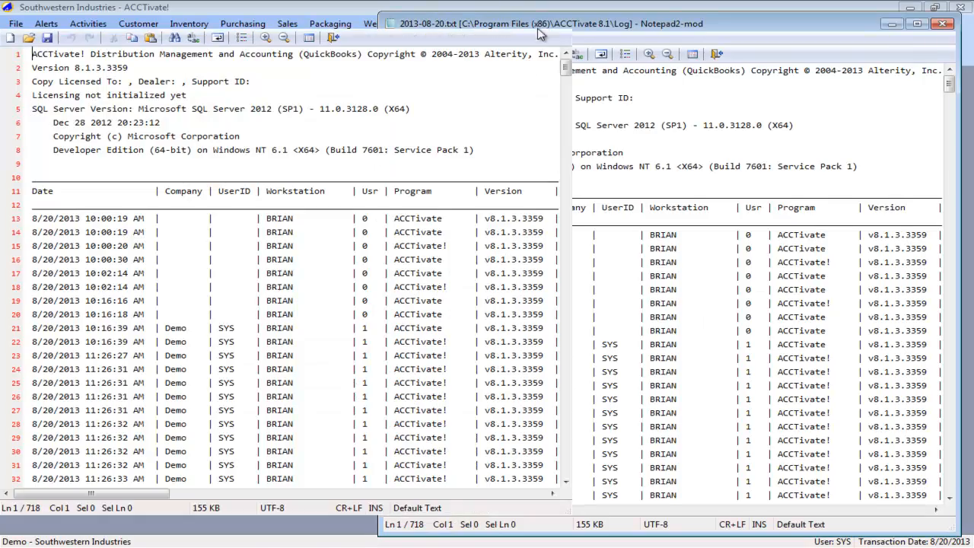
pyautogui.moveTo(485, 530); pyautogui.dragTo(748, 530)
pyautogui.scroll(-15, 728, 474)
pyautogui.scroll(-20, 703, 432)
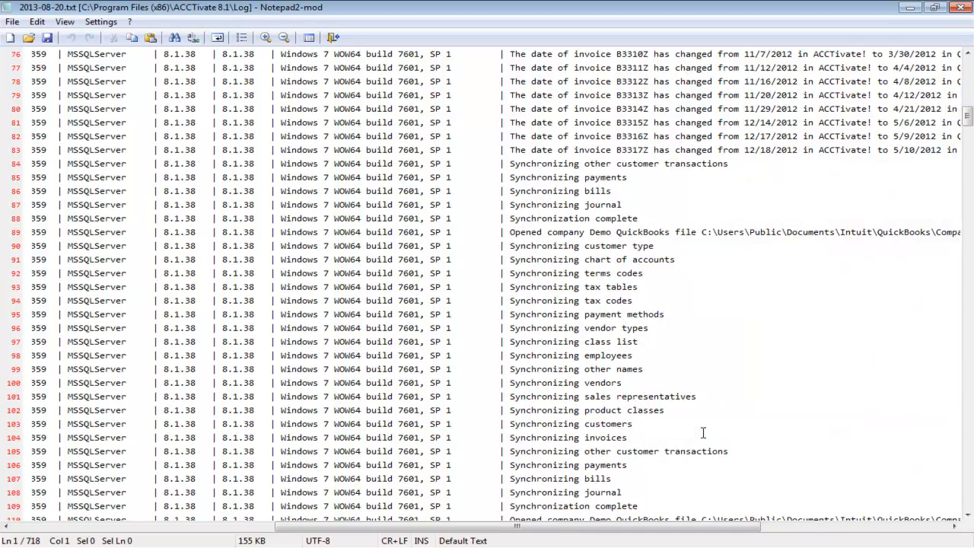
pyautogui.scroll(-20, 703, 433)
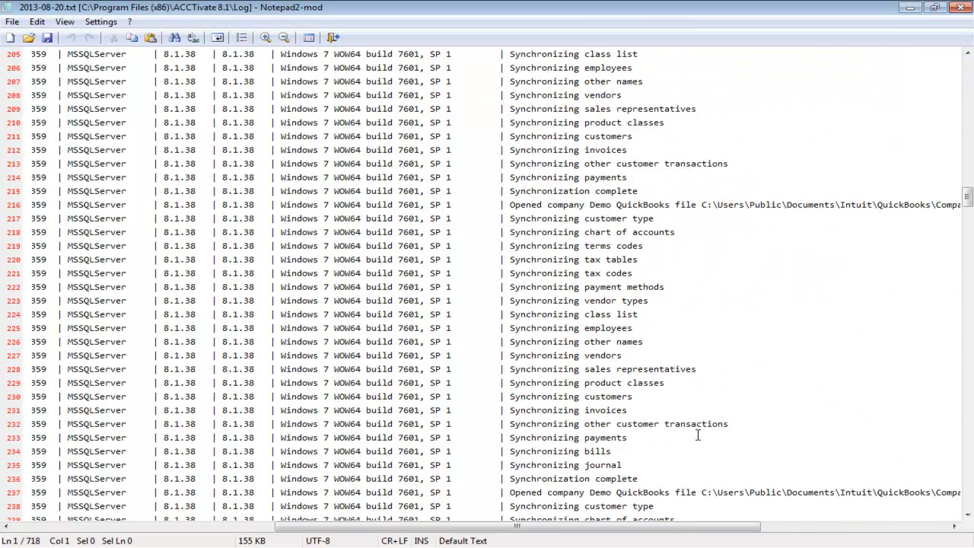
pyautogui.click(960, 8)
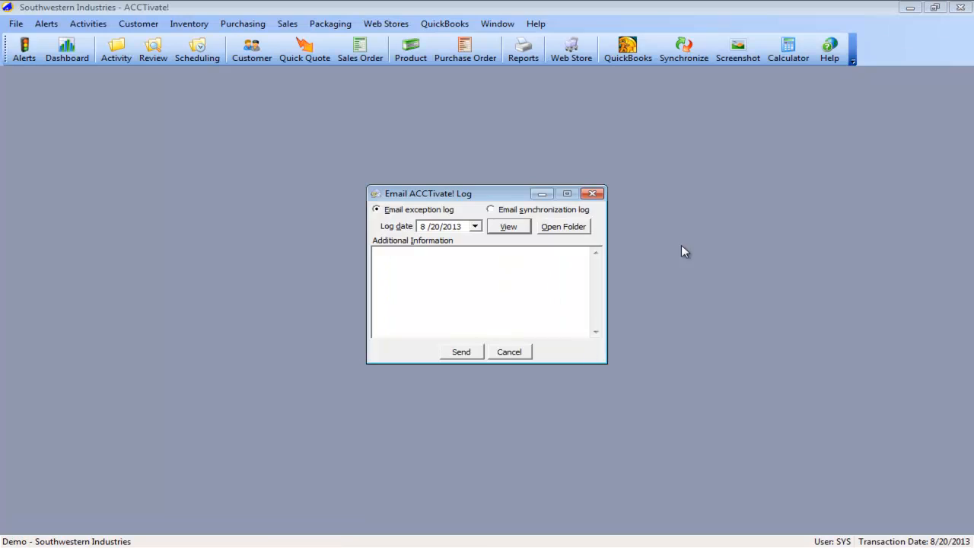
pyautogui.click(509, 352)
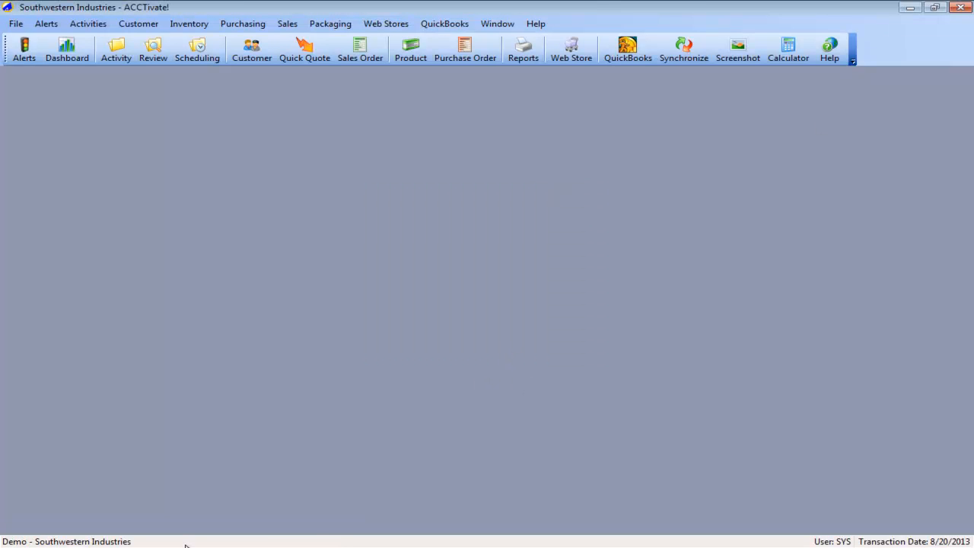
pyautogui.click(912, 9)
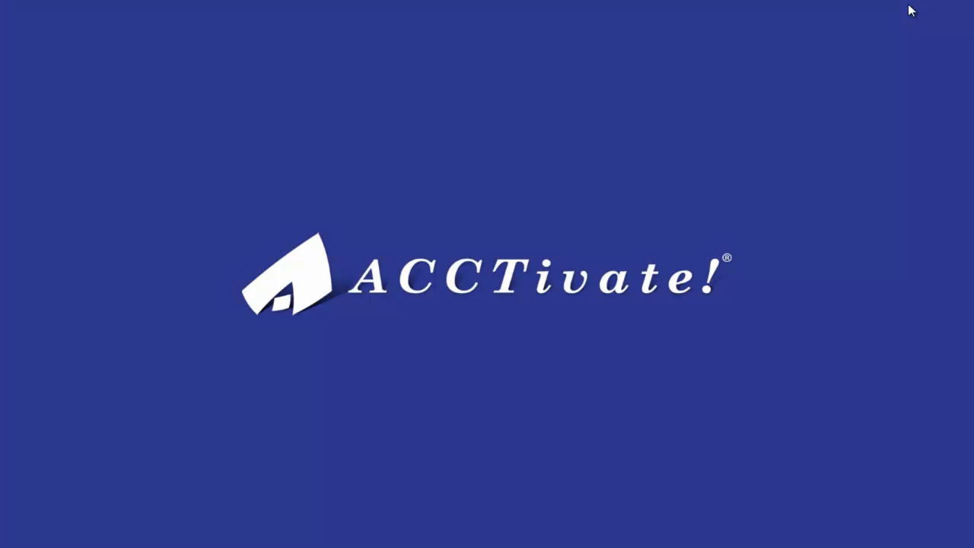